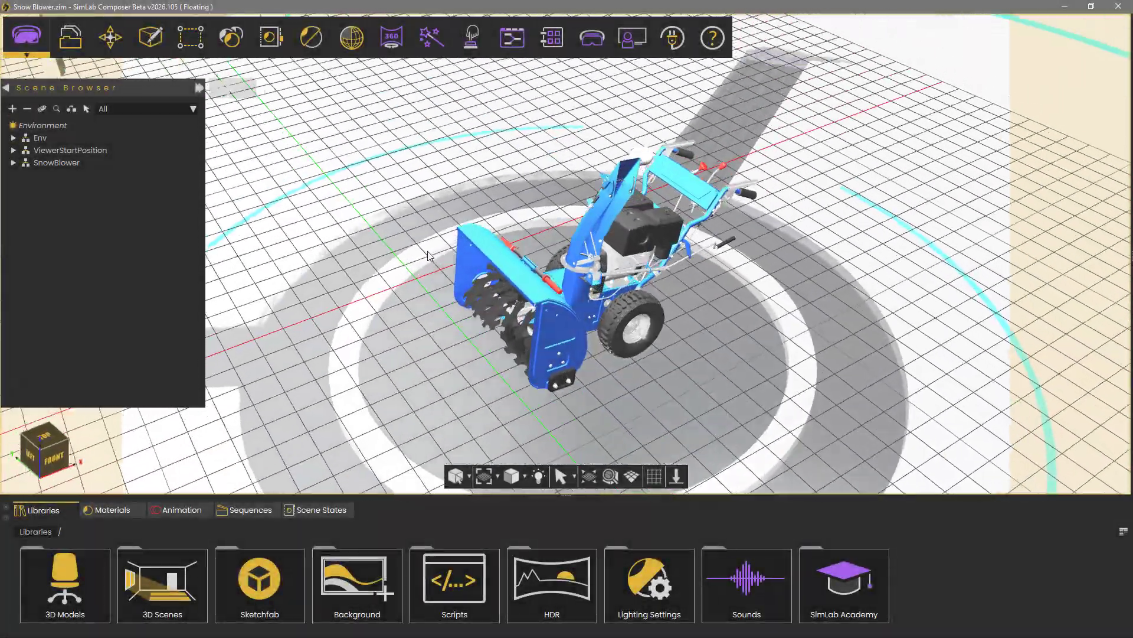
# Step: Preview the Yellow, Red and Green scene states on the snow blower, ending on Blue
pyautogui.moveTo(429, 256); pyautogui.dragTo(635, 299, button='middle')
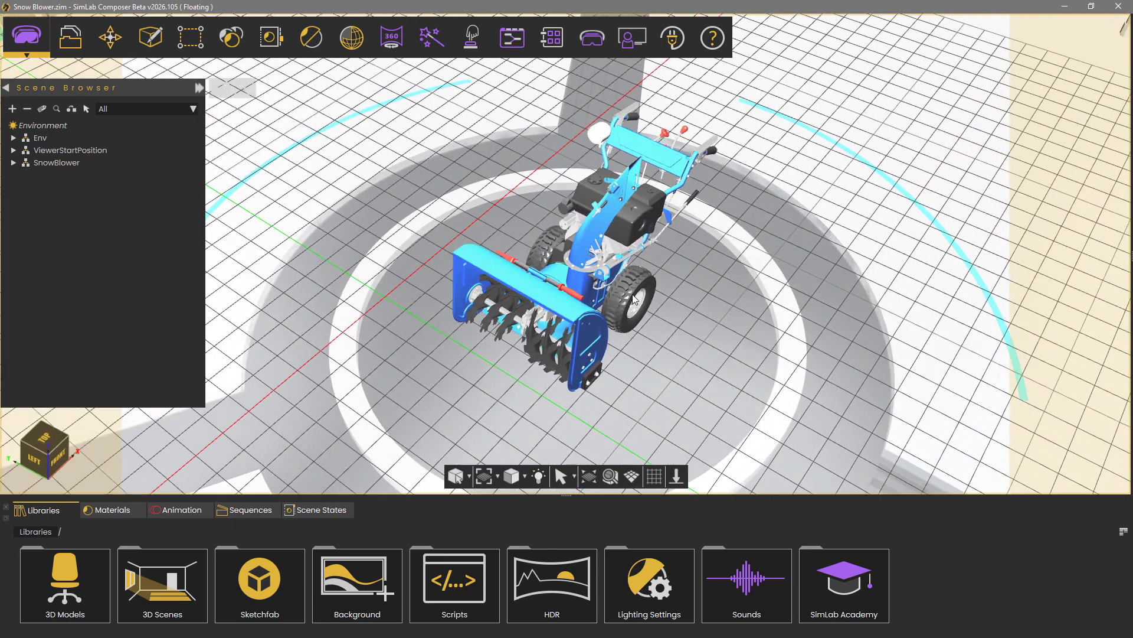
pyautogui.click(328, 511)
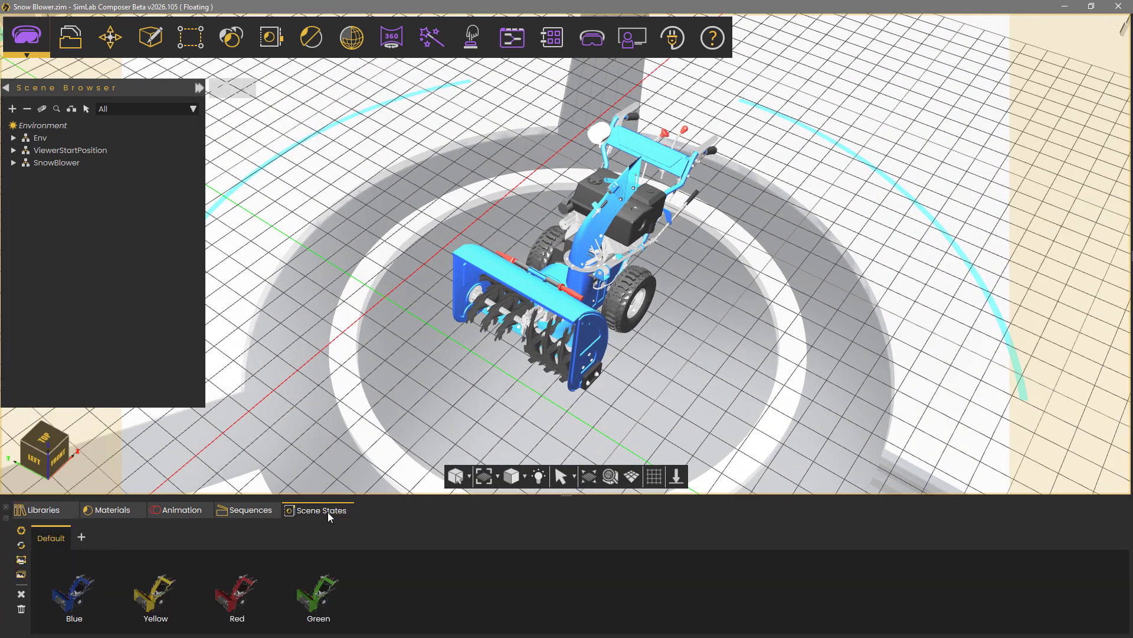
pyautogui.click(161, 592)
pyautogui.click(235, 592)
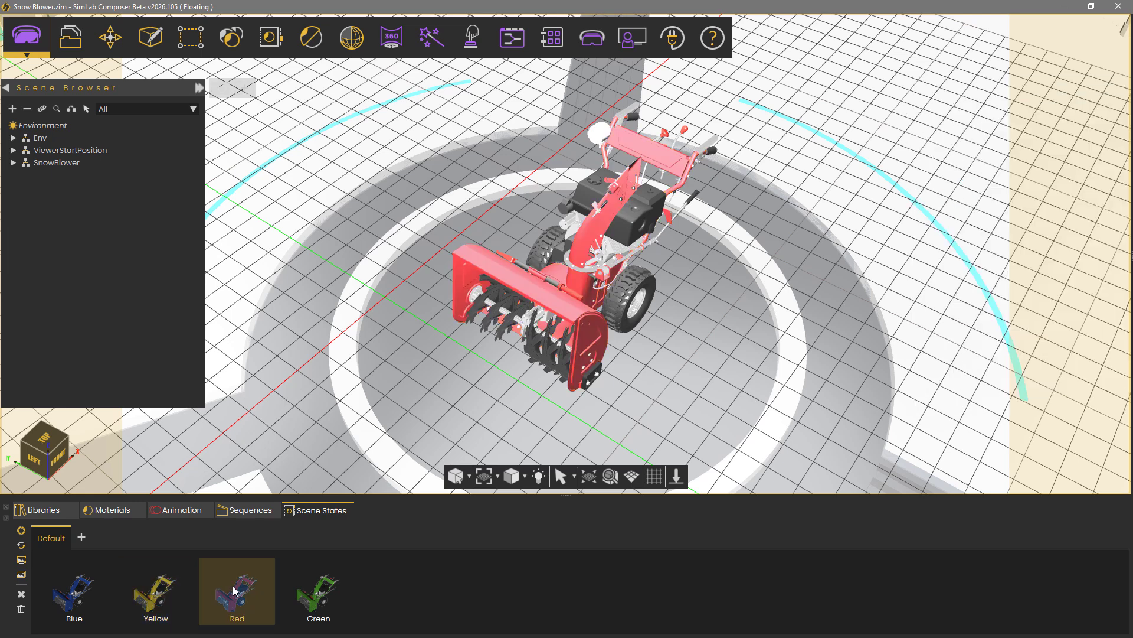
pyautogui.click(312, 598)
pyautogui.click(77, 594)
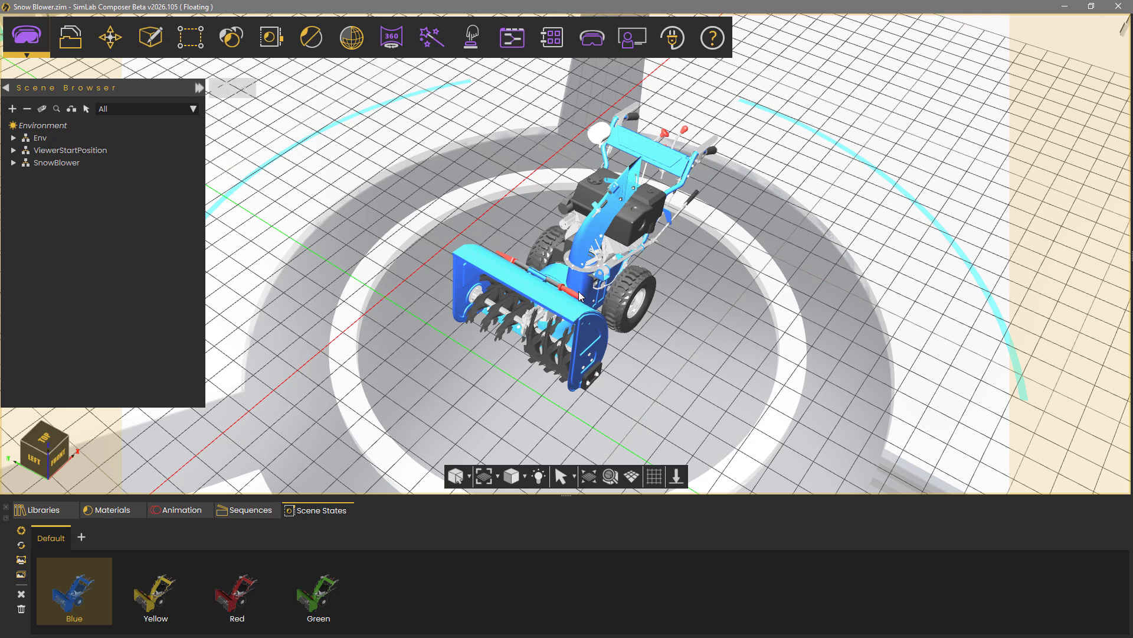
# Step: Open the Gamepad Integration add-on and start discovering the Xbox controller's inputs
pyautogui.click(671, 42)
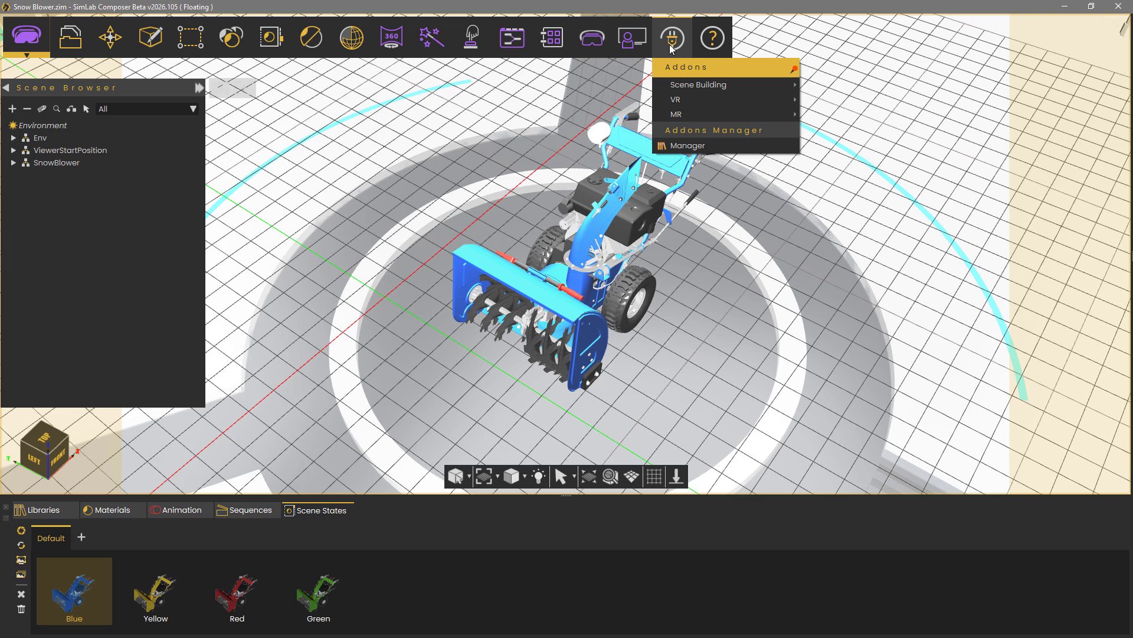
pyautogui.moveTo(692, 100)
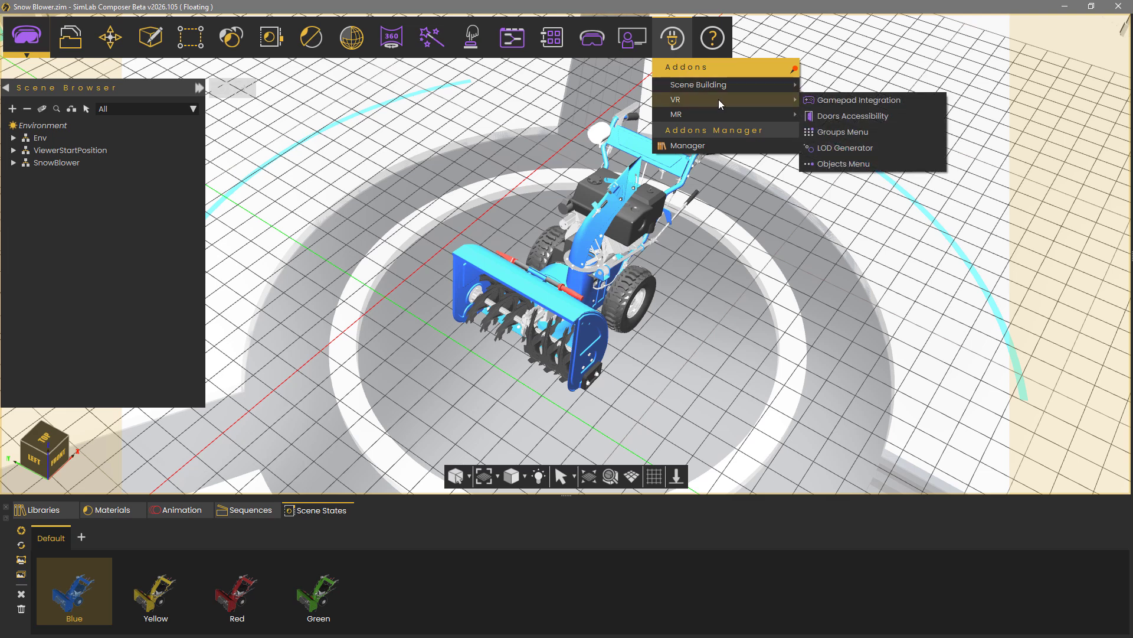
pyautogui.click(869, 101)
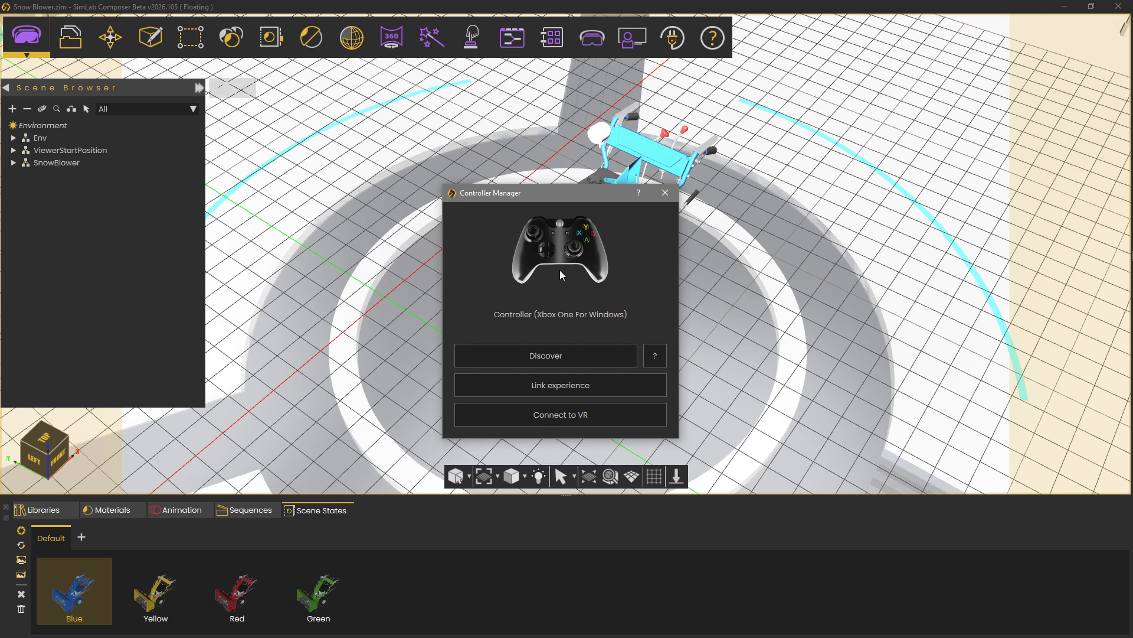
pyautogui.click(558, 354)
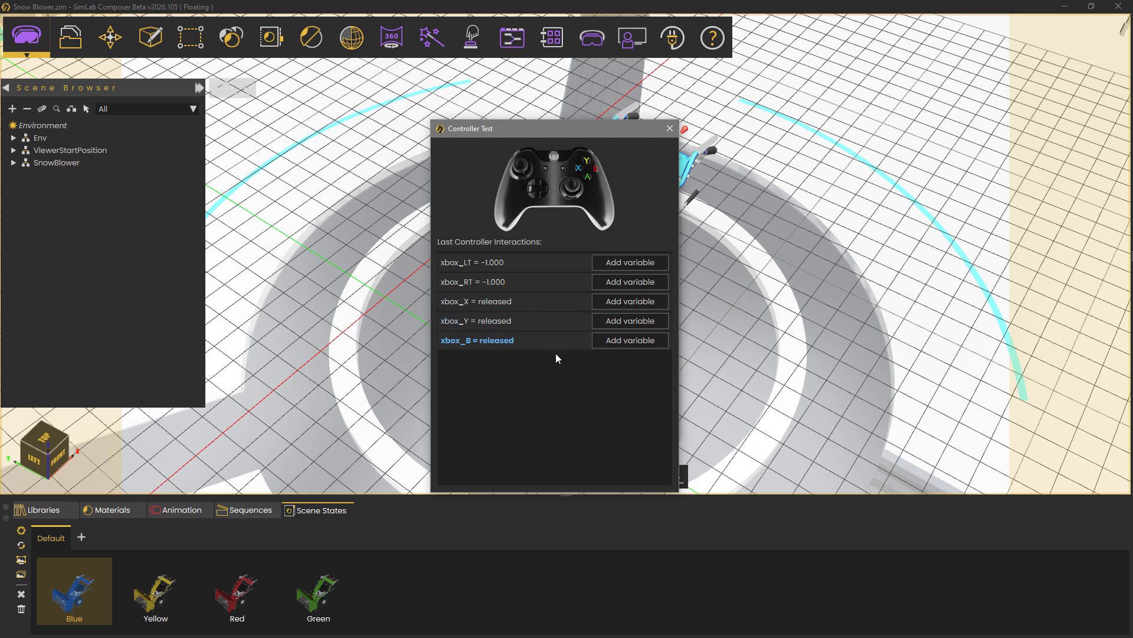
# Step: Create variables for the controller inputs xbox_X, xbox_Y, xbox_B and xbox_A, and close the controller test
pyautogui.click(624, 300)
pyautogui.click(631, 323)
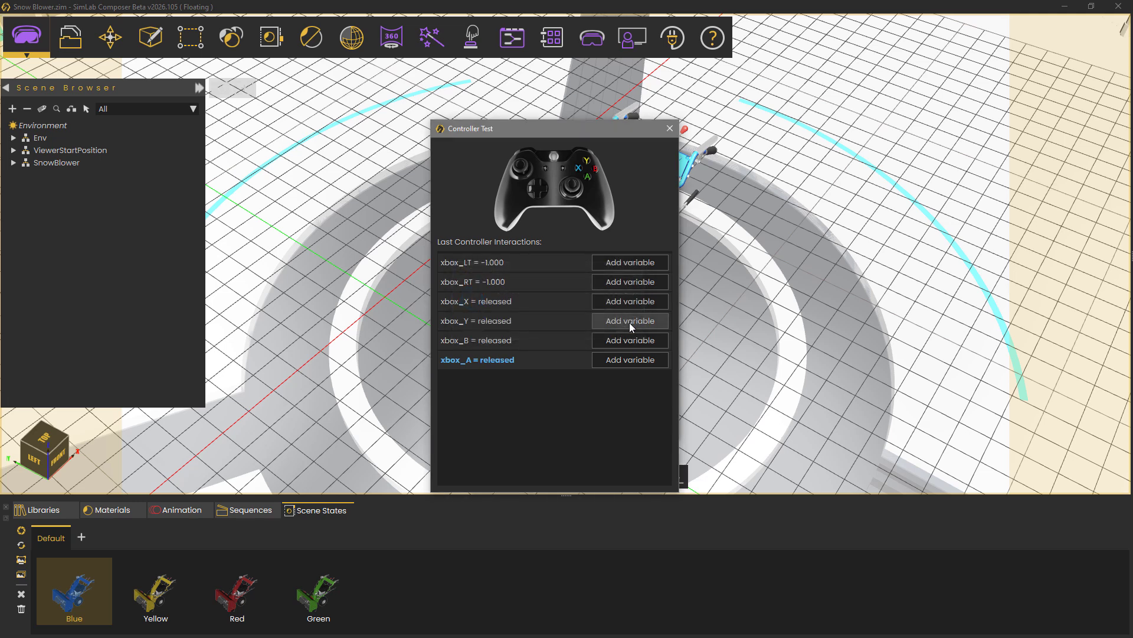
pyautogui.click(624, 322)
pyautogui.click(624, 322)
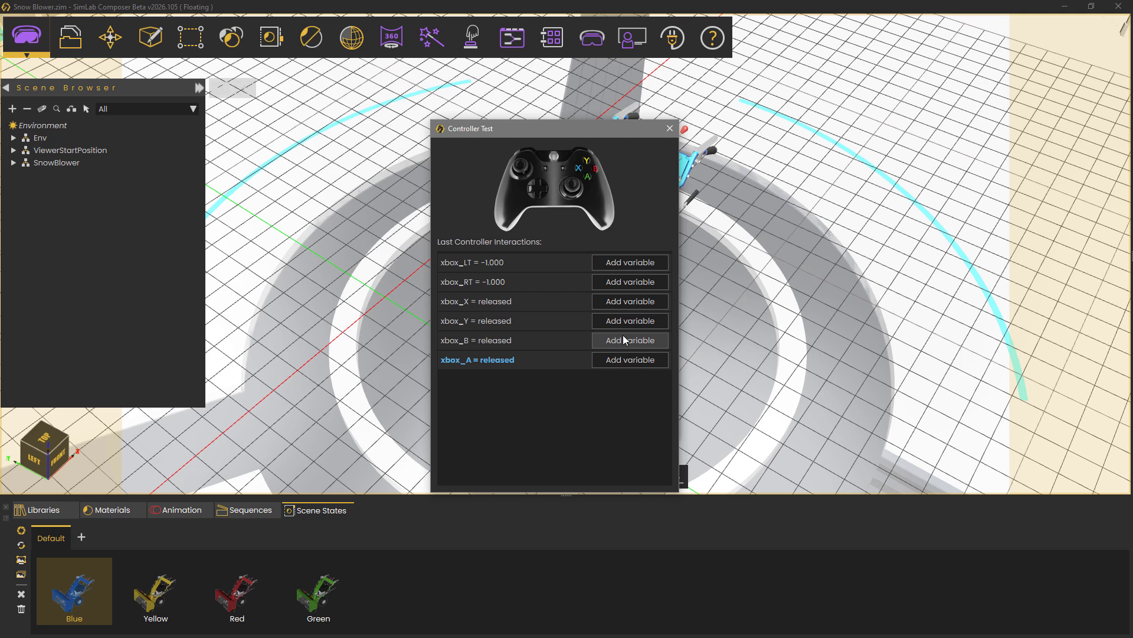
pyautogui.click(629, 340)
pyautogui.click(629, 325)
pyautogui.click(620, 359)
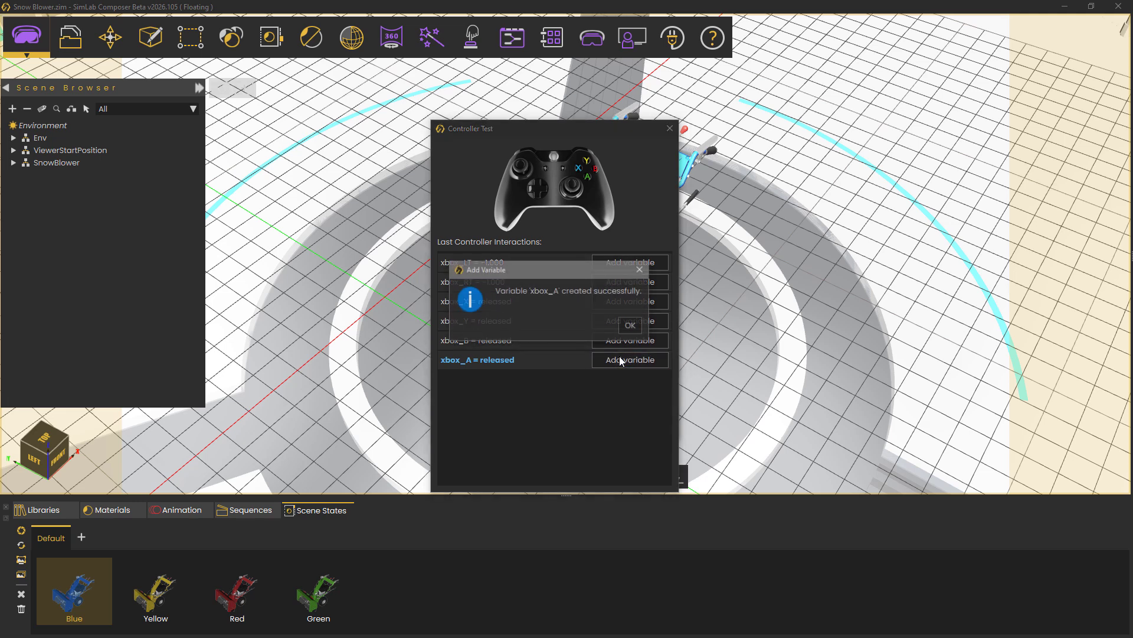
pyautogui.click(631, 326)
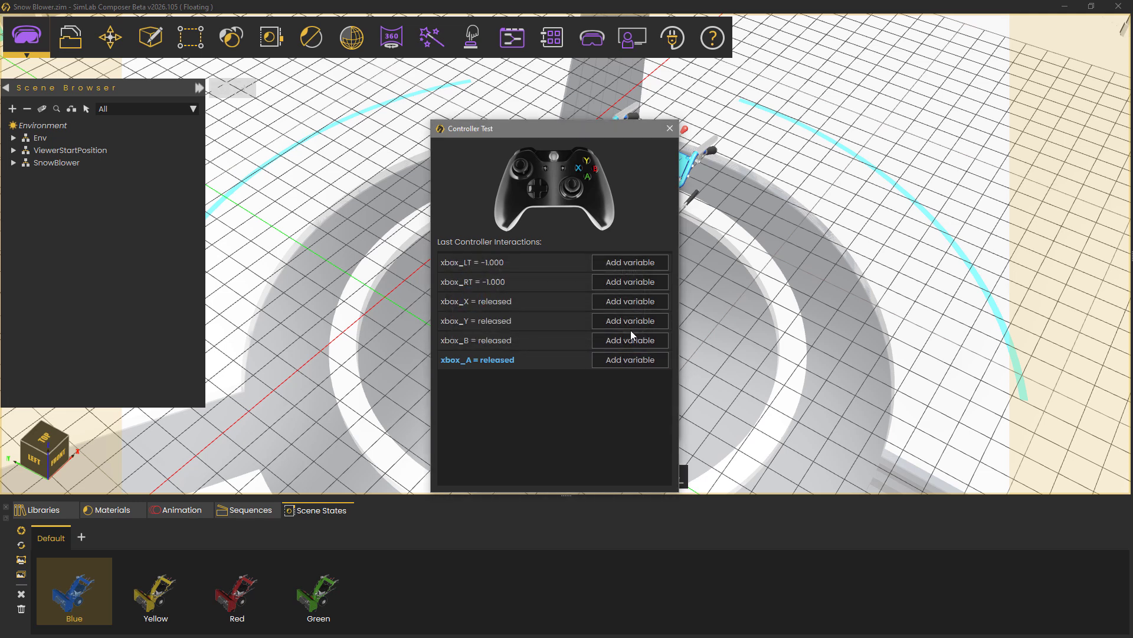
pyautogui.click(670, 129)
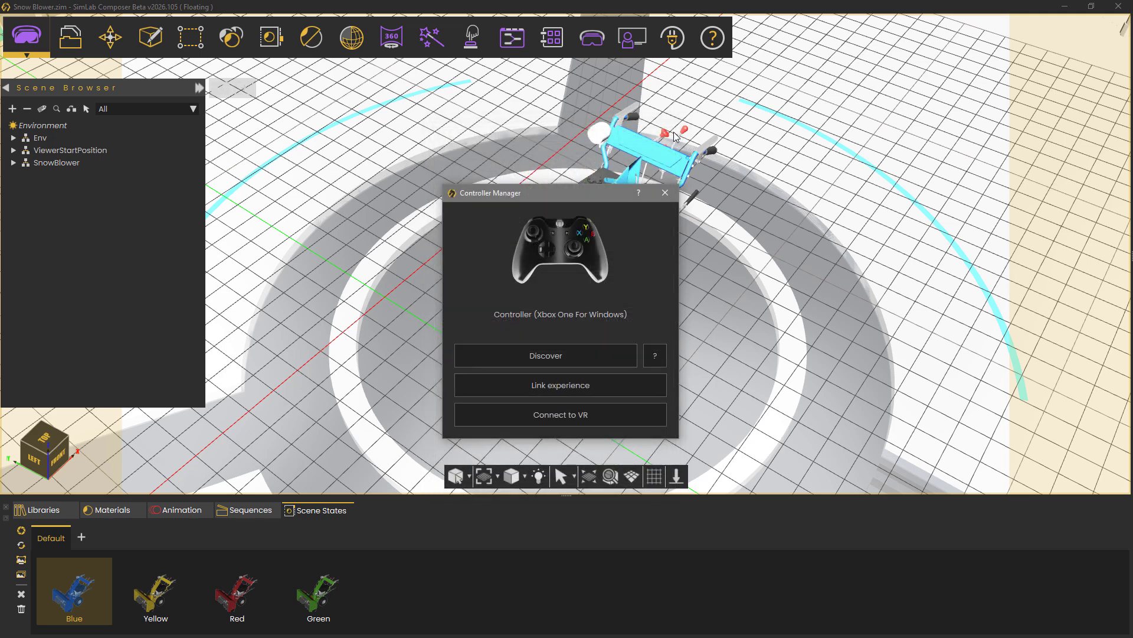
# Step: Add a Watch Boolean Expression node to the Training Builder diagram and check the variables in the scripting group
pyautogui.click(519, 46)
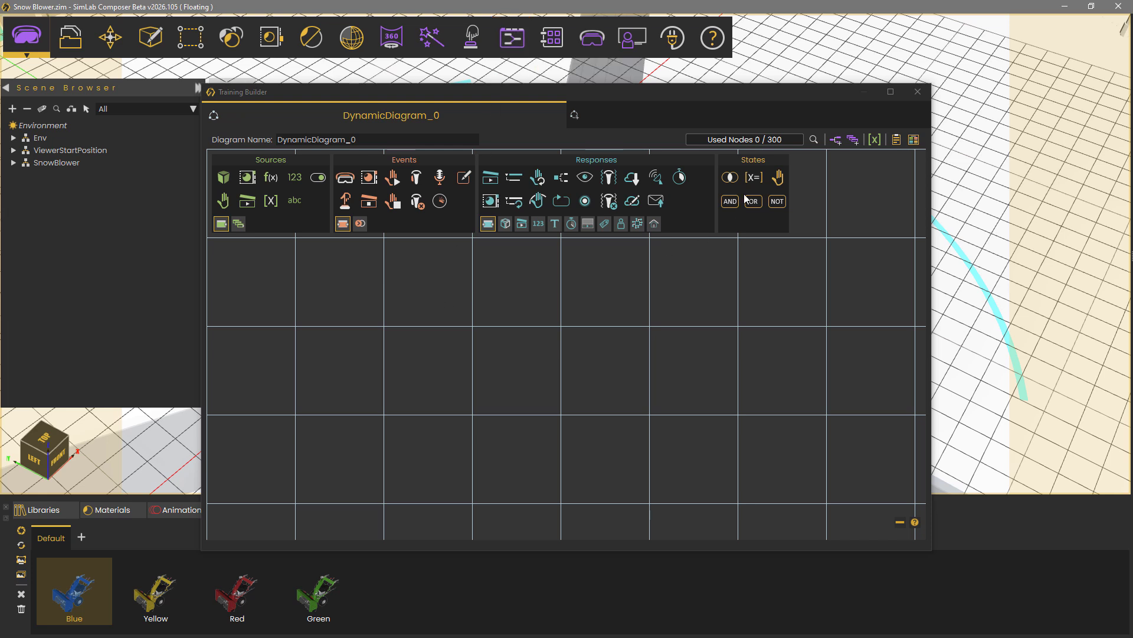
pyautogui.moveTo(754, 177); pyautogui.dragTo(475, 353)
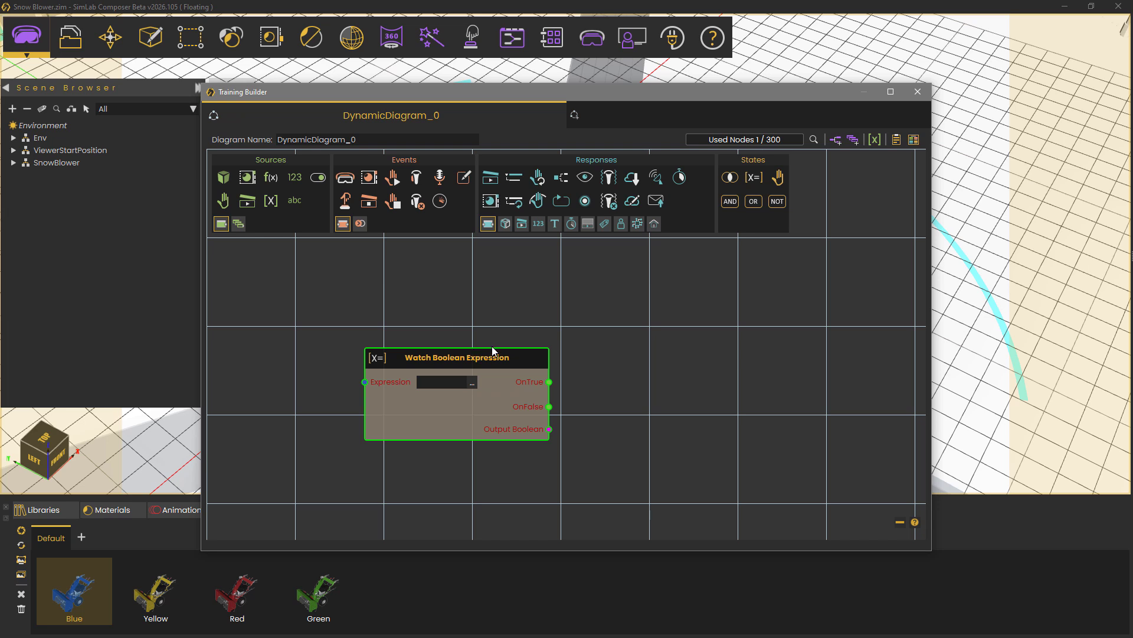
pyautogui.click(875, 139)
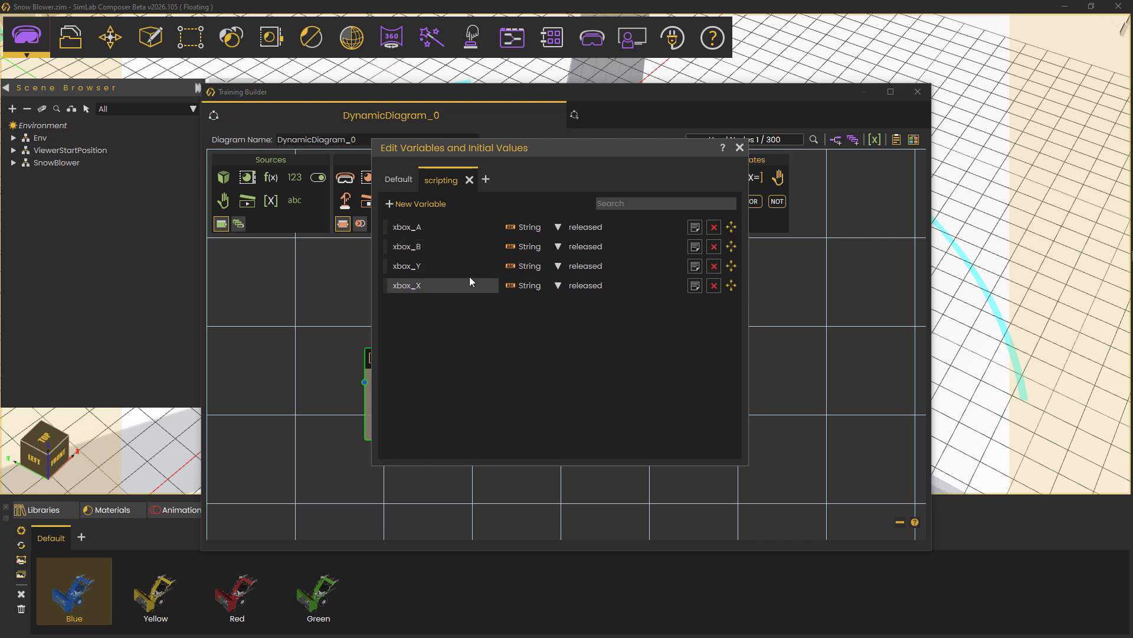
pyautogui.click(740, 147)
pyautogui.moveTo(503, 356); pyautogui.dragTo(518, 334)
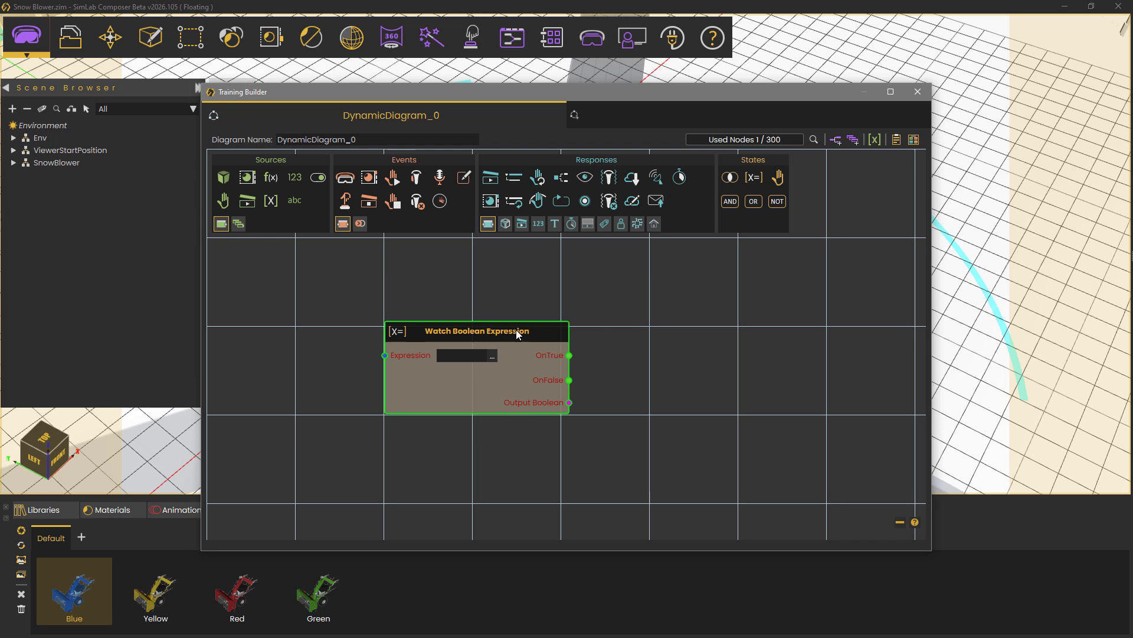
# Step: Set the Watch Boolean Expression node's expression to xbox_X == 'pressed'
pyautogui.click(491, 355)
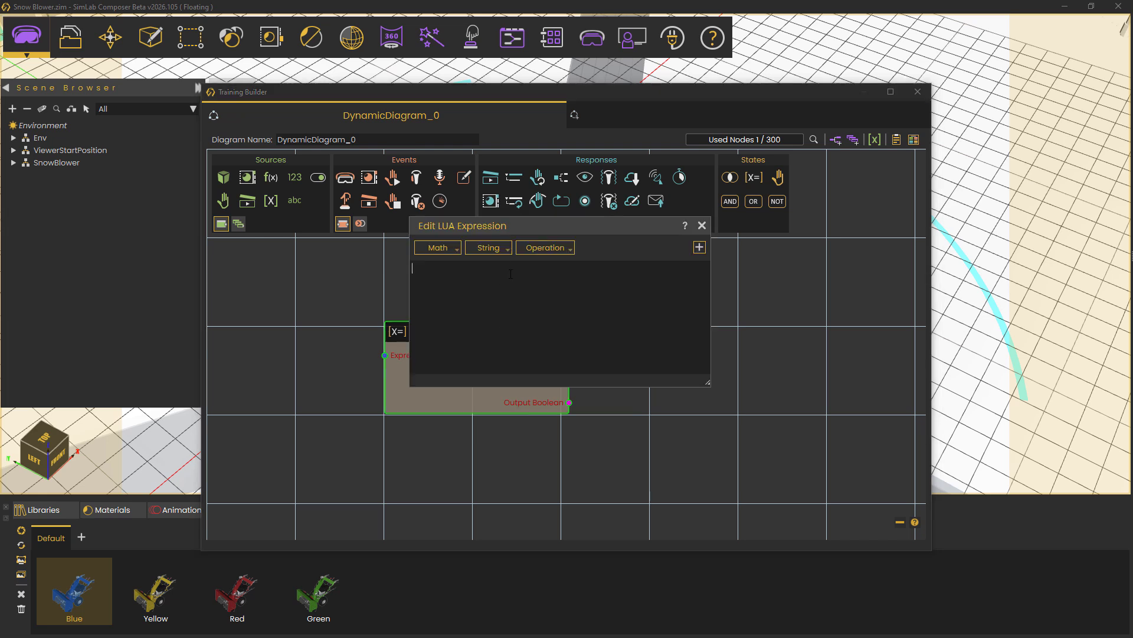
pyautogui.click(699, 247)
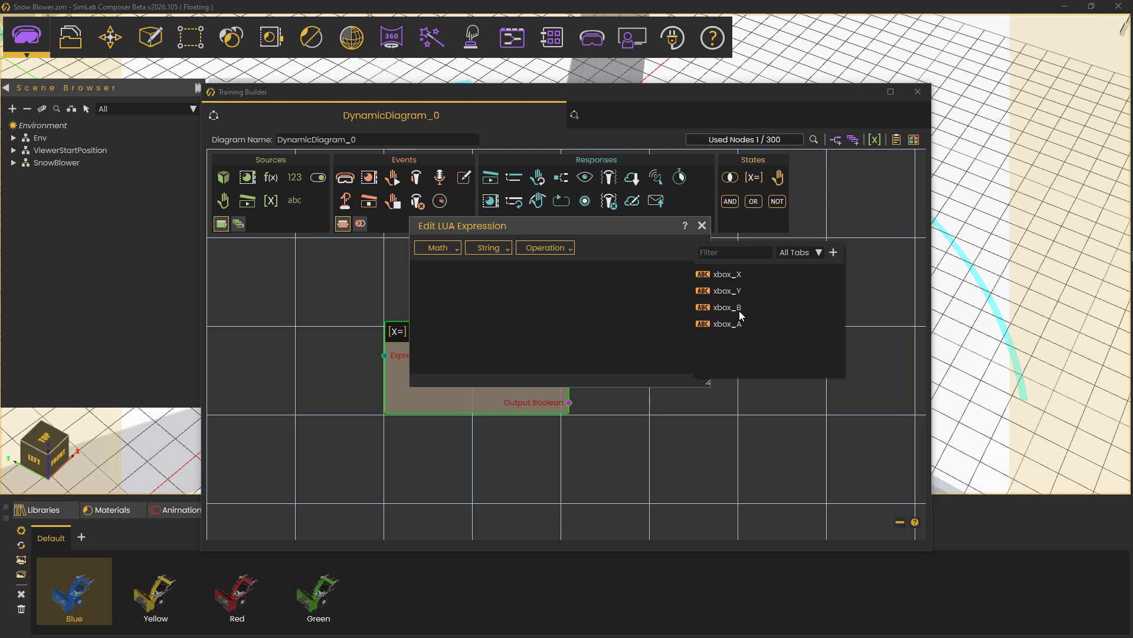
pyautogui.click(727, 274)
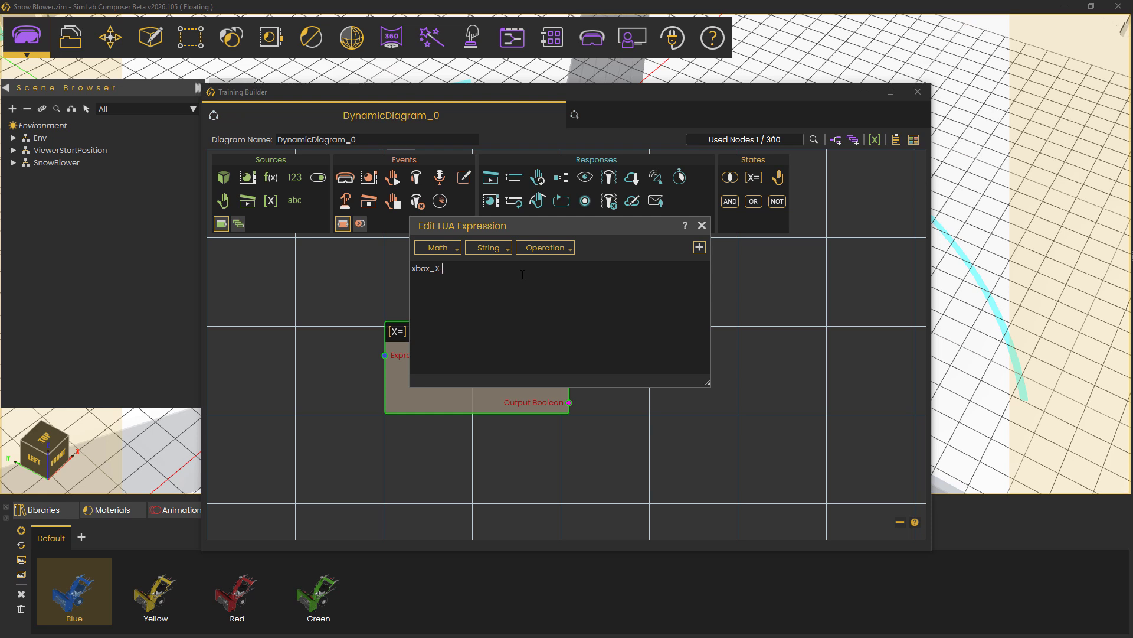
pyautogui.write("== 'pressed")
pyautogui.click(701, 226)
pyautogui.moveTo(549, 323); pyautogui.dragTo(518, 313)
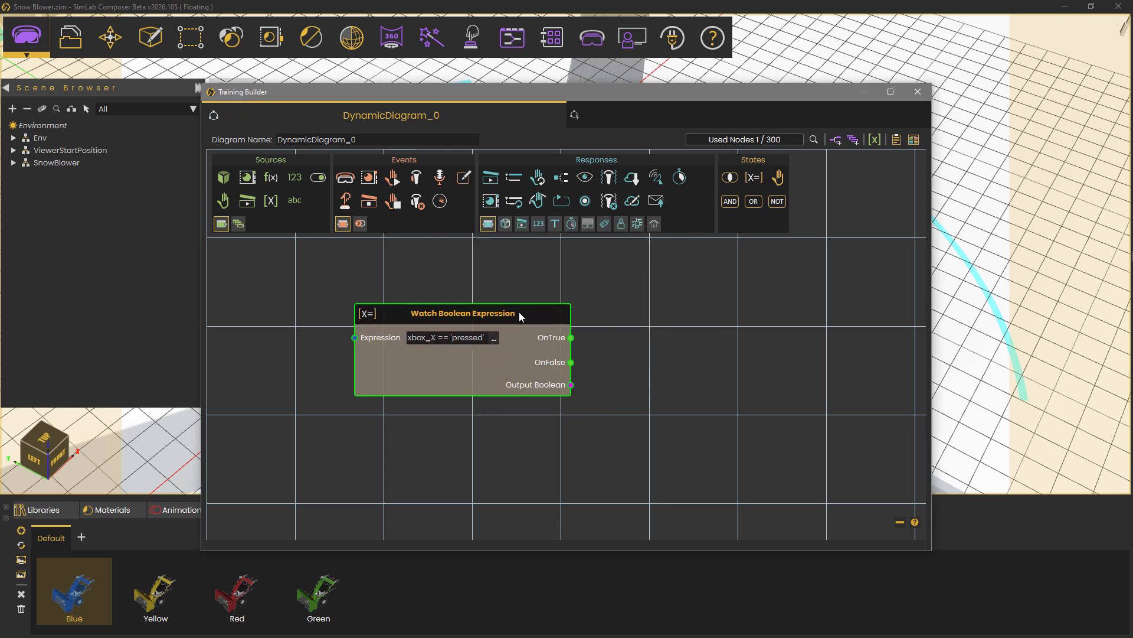
# Step: Add an Apply SceneState node with the Blue scene state and connect the watch node's OnTrue to its Execute
pyautogui.click(491, 200)
pyautogui.moveTo(627, 357); pyautogui.dragTo(708, 316)
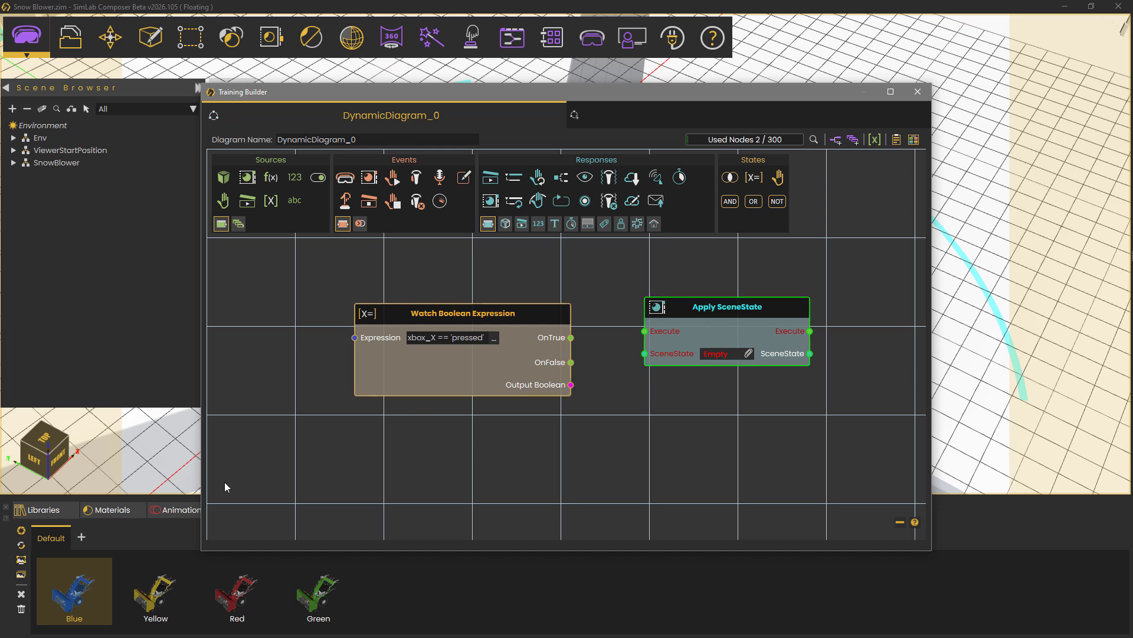
pyautogui.click(82, 598)
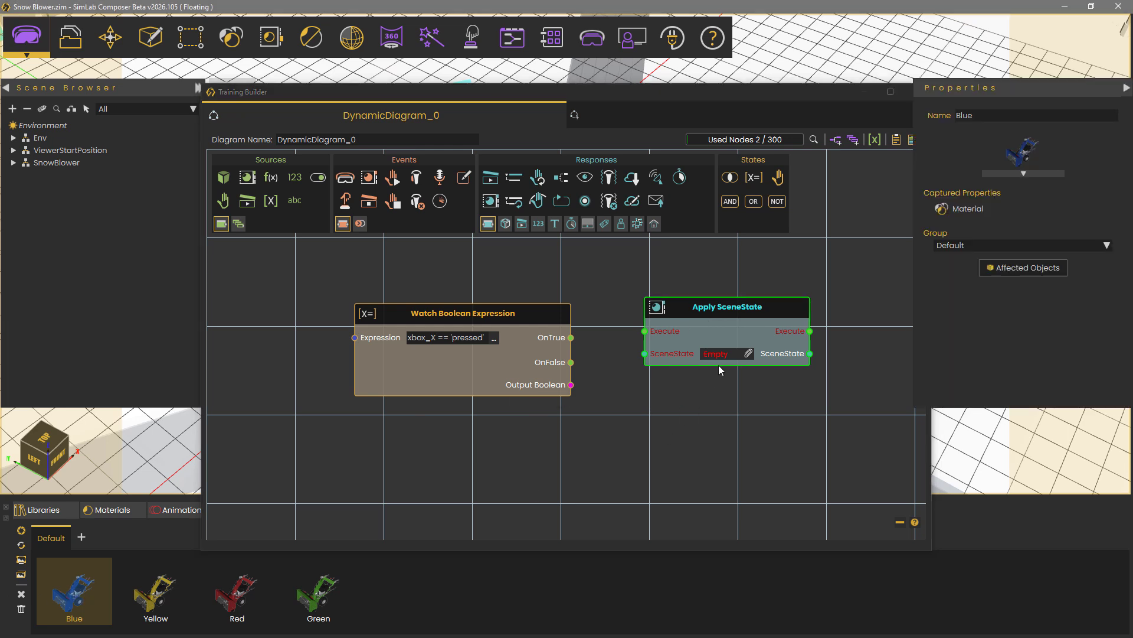
pyautogui.click(748, 353)
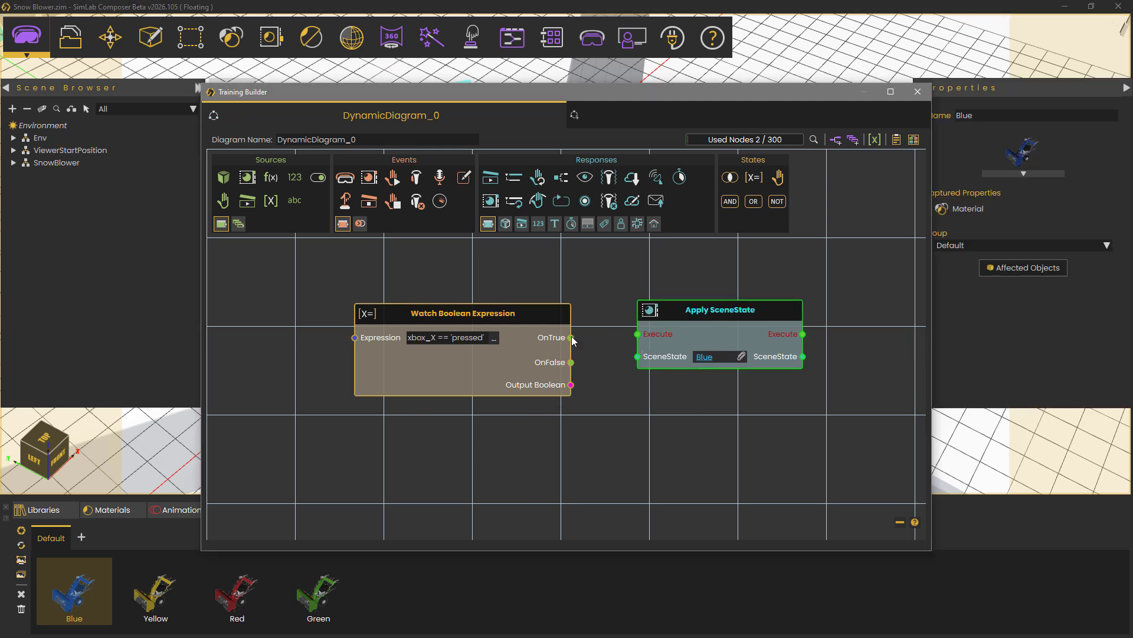
pyautogui.moveTo(572, 337)
pyautogui.mouseDown()
pyautogui.moveTo(636, 334)
pyautogui.moveTo(652, 317)
pyautogui.mouseUp()
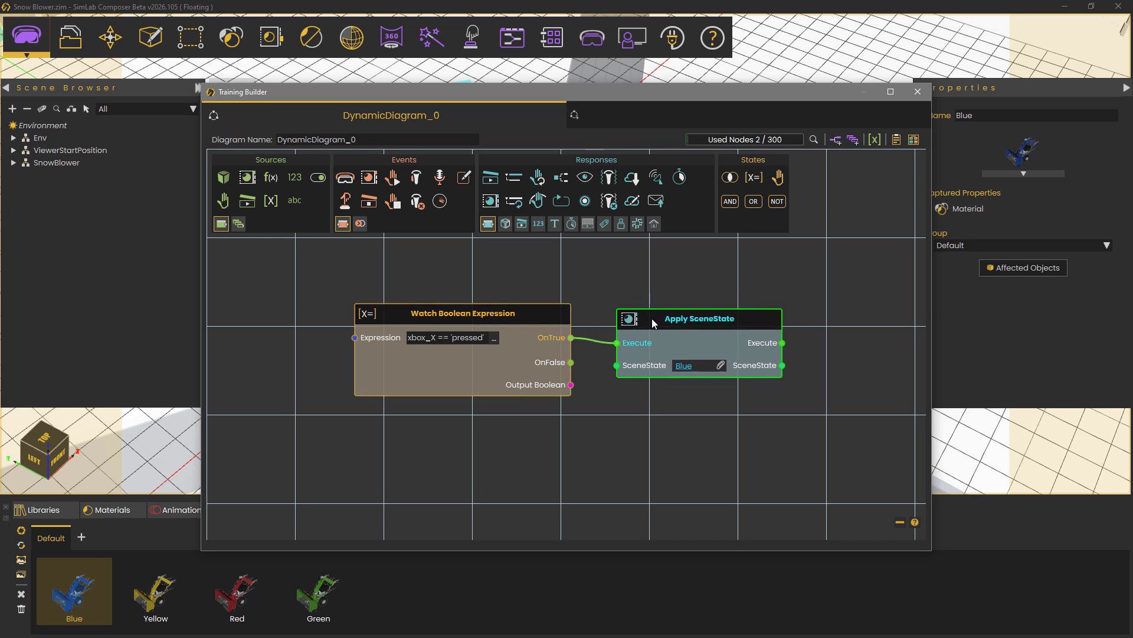
# Step: Move the connected node pair up and place a duplicate of it directly below
pyautogui.hotkey('ctrl', 'a')
pyautogui.moveTo(534, 317); pyautogui.dragTo(516, 259)
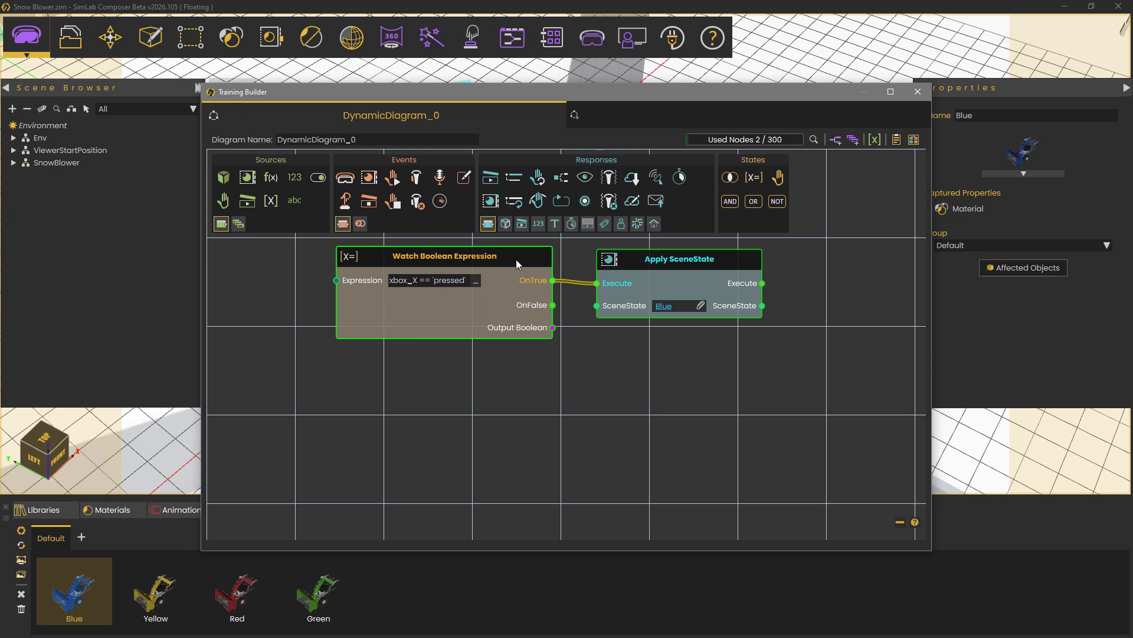
pyautogui.hotkey('ctrl', 'c')
pyautogui.hotkey('ctrl', 'v')
pyautogui.moveTo(593, 302); pyautogui.dragTo(516, 366)
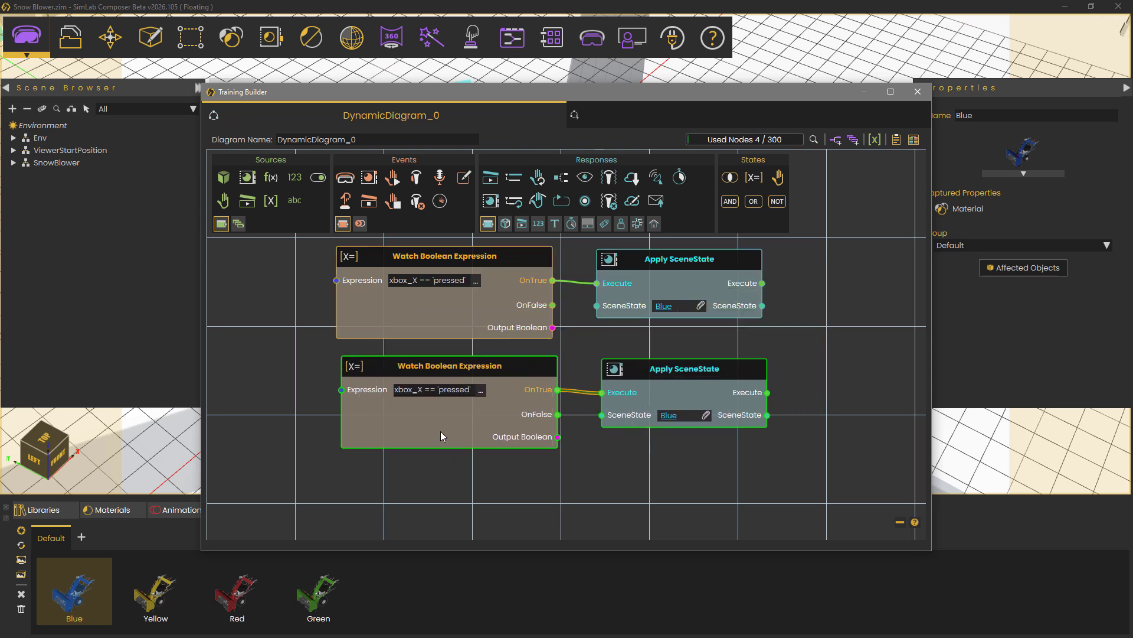
# Step: Set the duplicated pair's expression to xbox_Y == 'pressed' and its scene state to Yellow
pyautogui.doubleClick(420, 390)
pyautogui.write('Y')
pyautogui.click(155, 591)
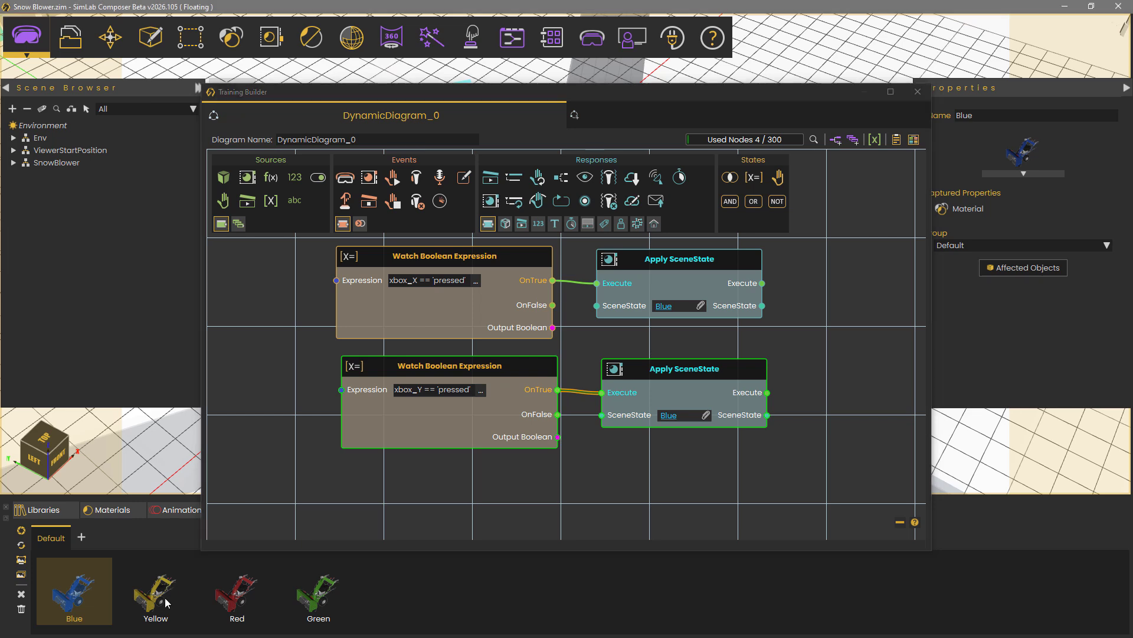
pyautogui.click(706, 416)
# Step: Duplicate both node pairs and place the copies to the right of the originals
pyautogui.moveTo(789, 481)
pyautogui.mouseDown()
pyautogui.moveTo(409, 261)
pyautogui.moveTo(311, 237)
pyautogui.mouseUp()
pyautogui.hotkey('ctrl', 'c')
pyautogui.hotkey('ctrl', 'v')
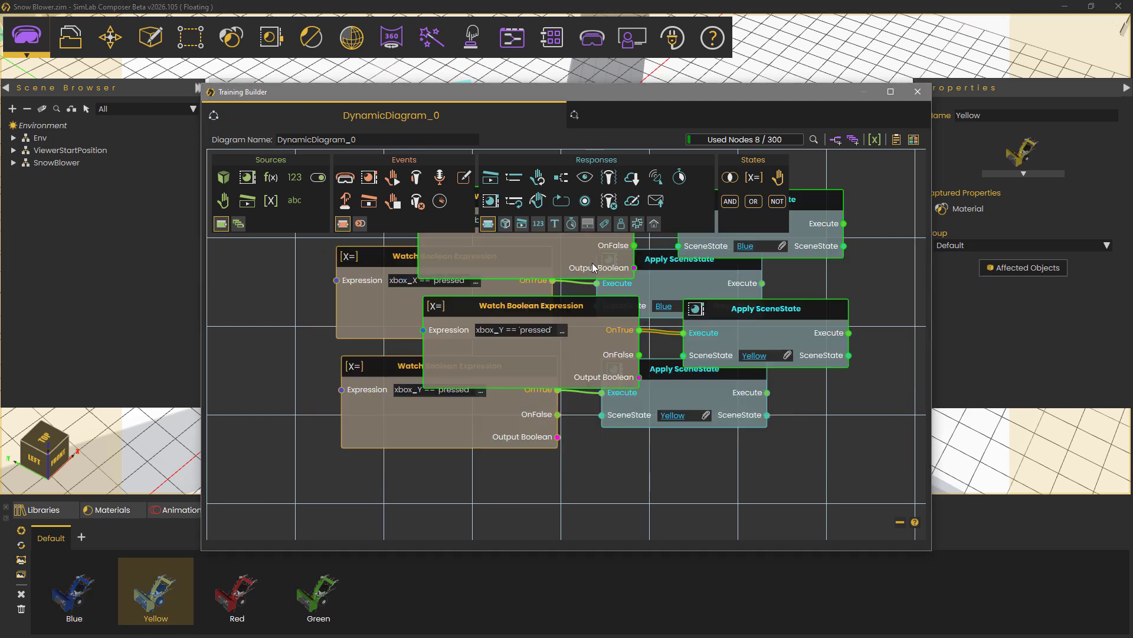
pyautogui.moveTo(592, 267); pyautogui.dragTo(864, 321)
pyautogui.moveTo(753, 468); pyautogui.dragTo(395, 473, button='middle')
pyautogui.moveTo(473, 308); pyautogui.dragTo(587, 301)
pyautogui.click(717, 480)
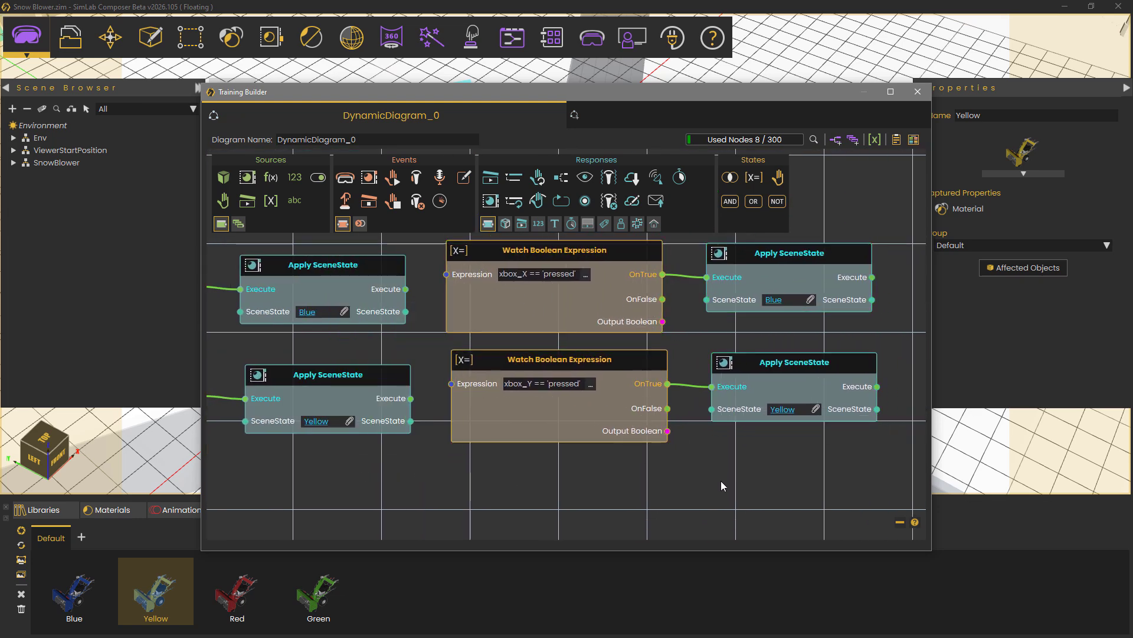
# Step: Set the upper copied pair's expression to xbox_B == 'pressed' and its scene state to Red
pyautogui.moveTo(720, 481); pyautogui.dragTo(662, 494, button='middle')
pyautogui.doubleClick(466, 288)
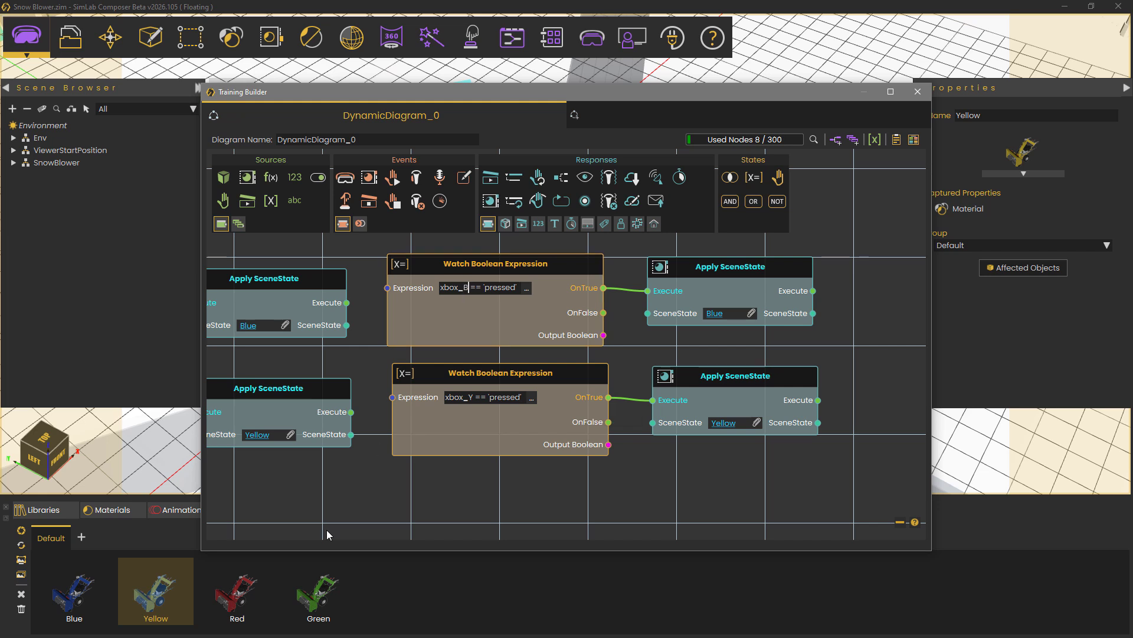
pyautogui.click(237, 590)
pyautogui.click(752, 314)
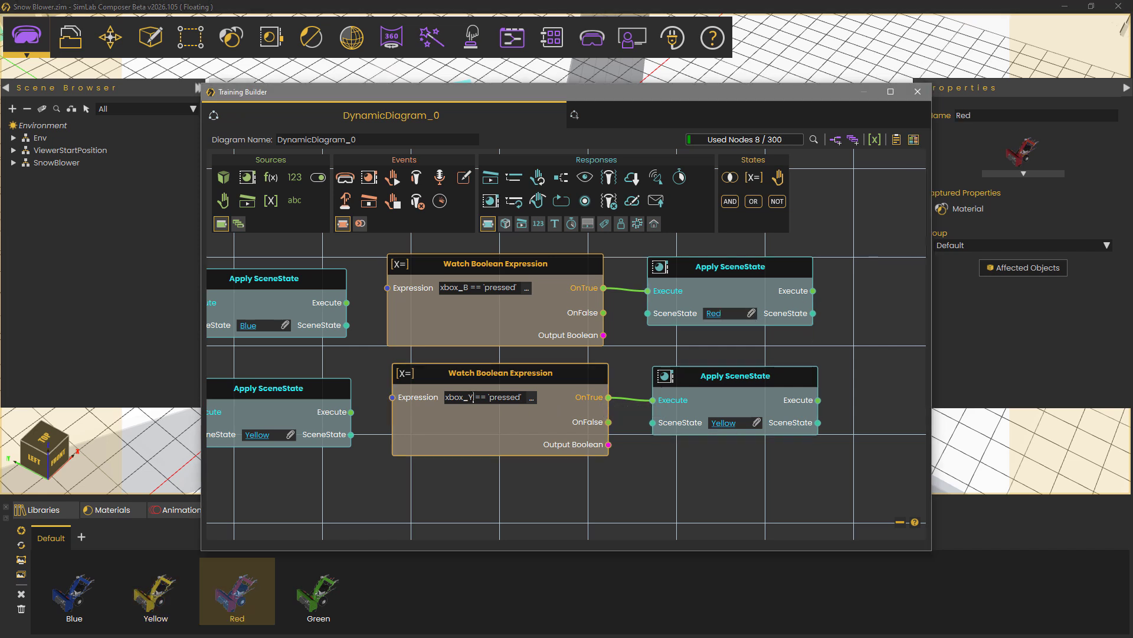
# Step: Set the lower copied pair's expression to xbox_A == 'pressed' and its scene state to Green
pyautogui.doubleClick(471, 397)
pyautogui.write('A')
pyautogui.click(332, 595)
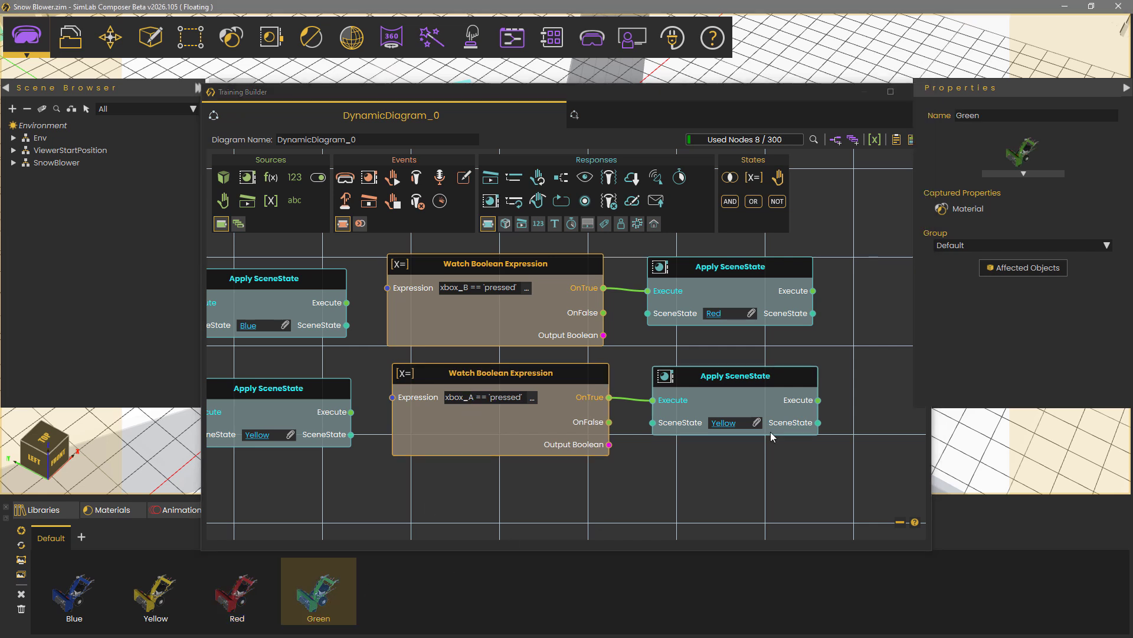
pyautogui.click(757, 423)
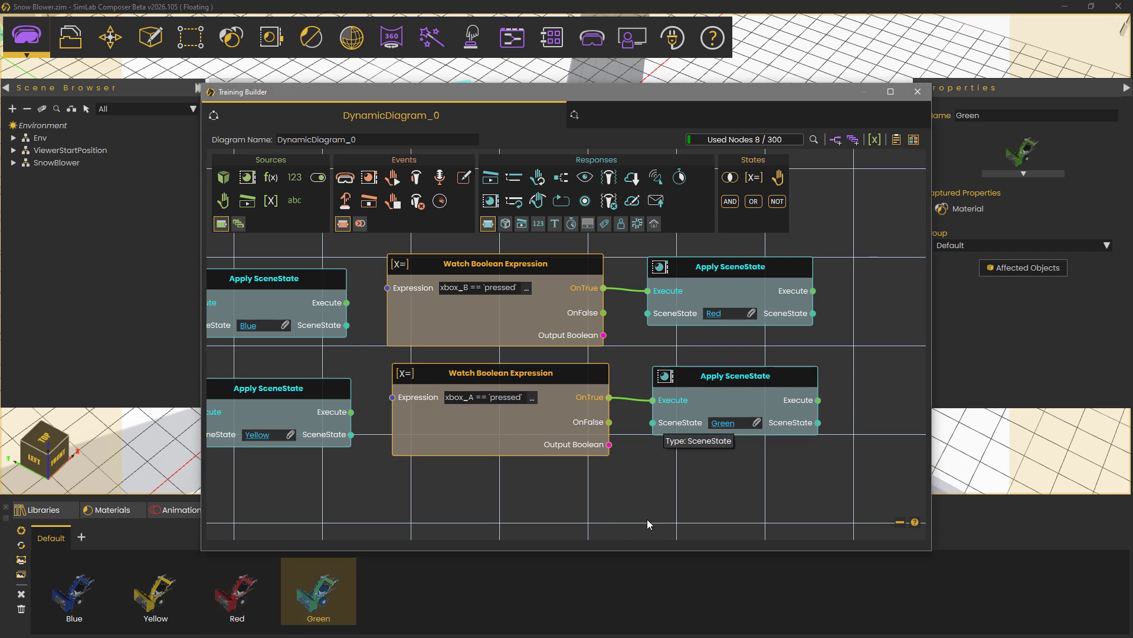
pyautogui.moveTo(647, 519); pyautogui.dragTo(820, 524, button='middle')
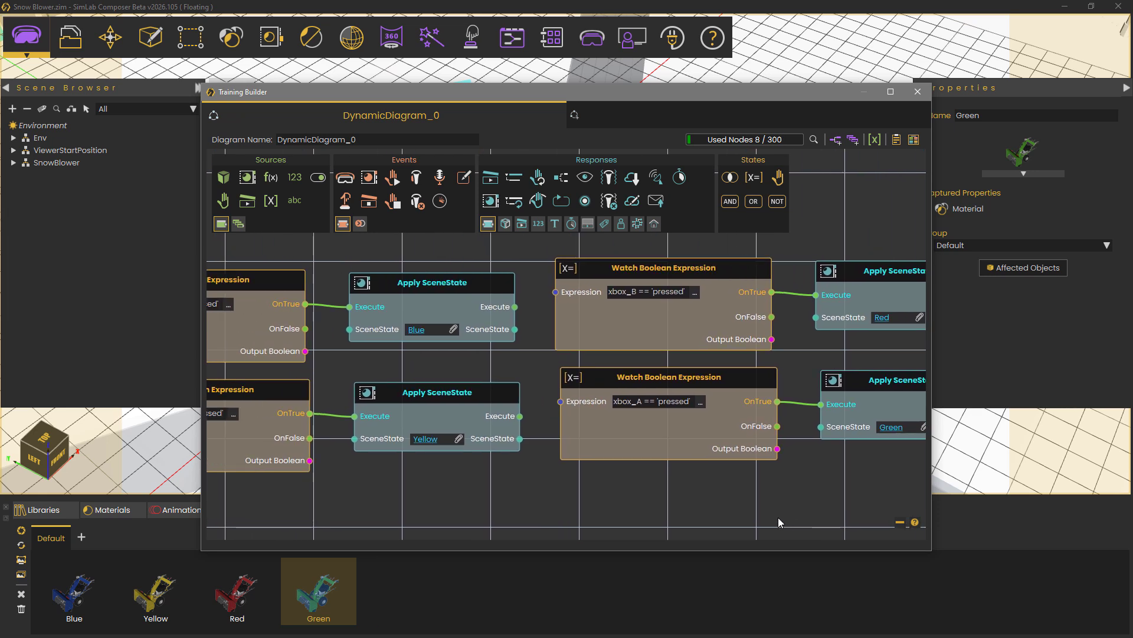
# Step: Close the Training Builder and link the experience to the Xbox controller to generate its integration diagram
pyautogui.moveTo(597, 97); pyautogui.dragTo(629, 97)
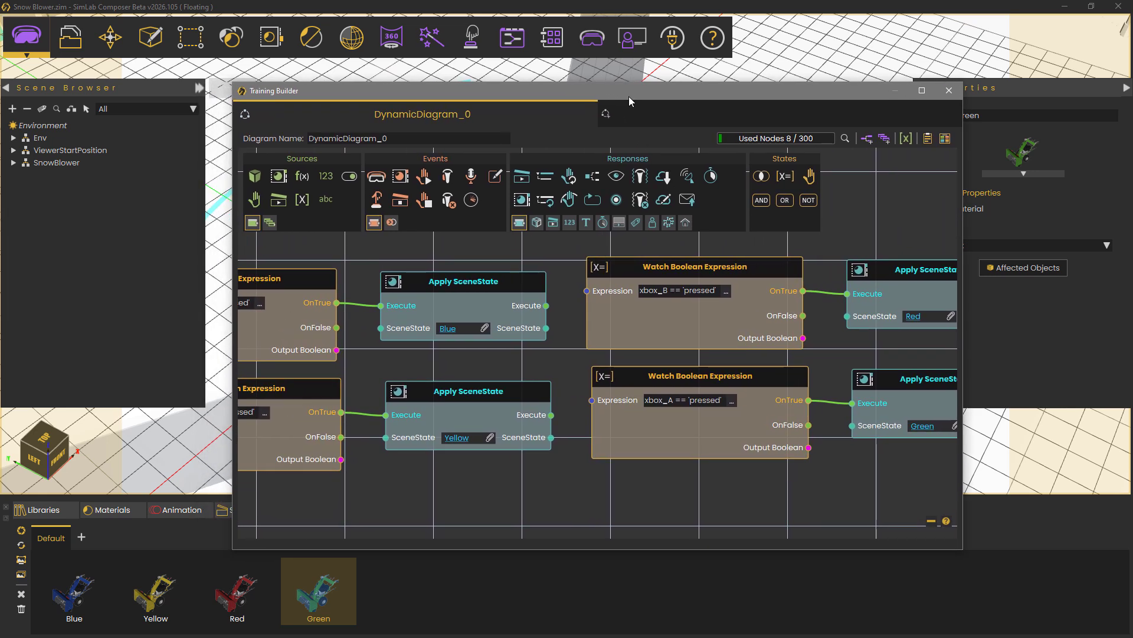
pyautogui.click(948, 90)
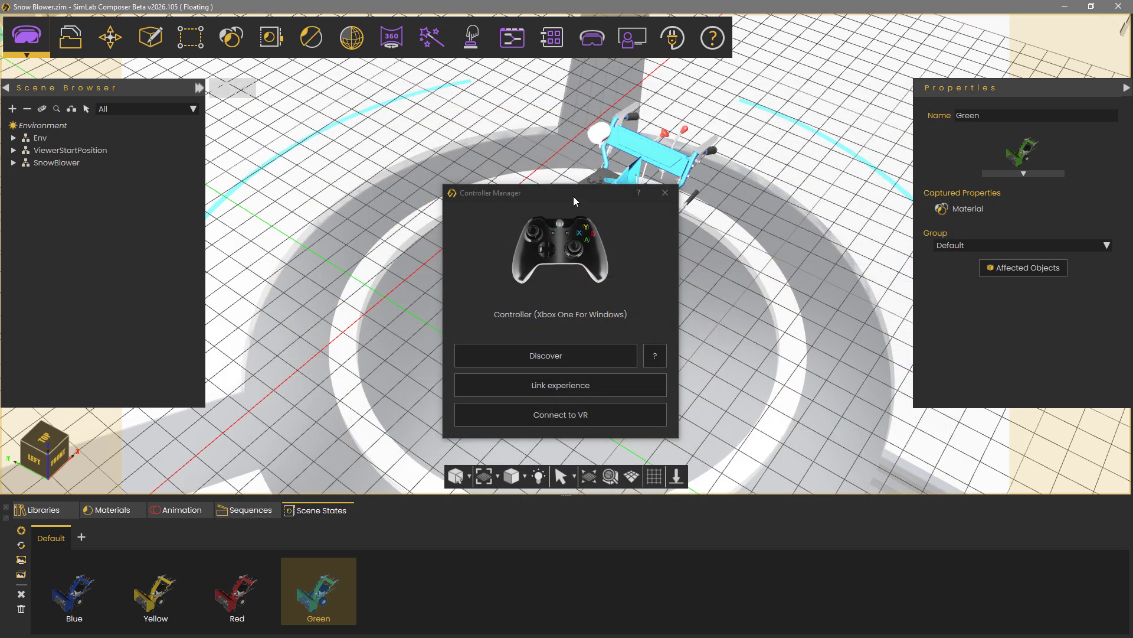
pyautogui.moveTo(572, 196); pyautogui.dragTo(377, 122)
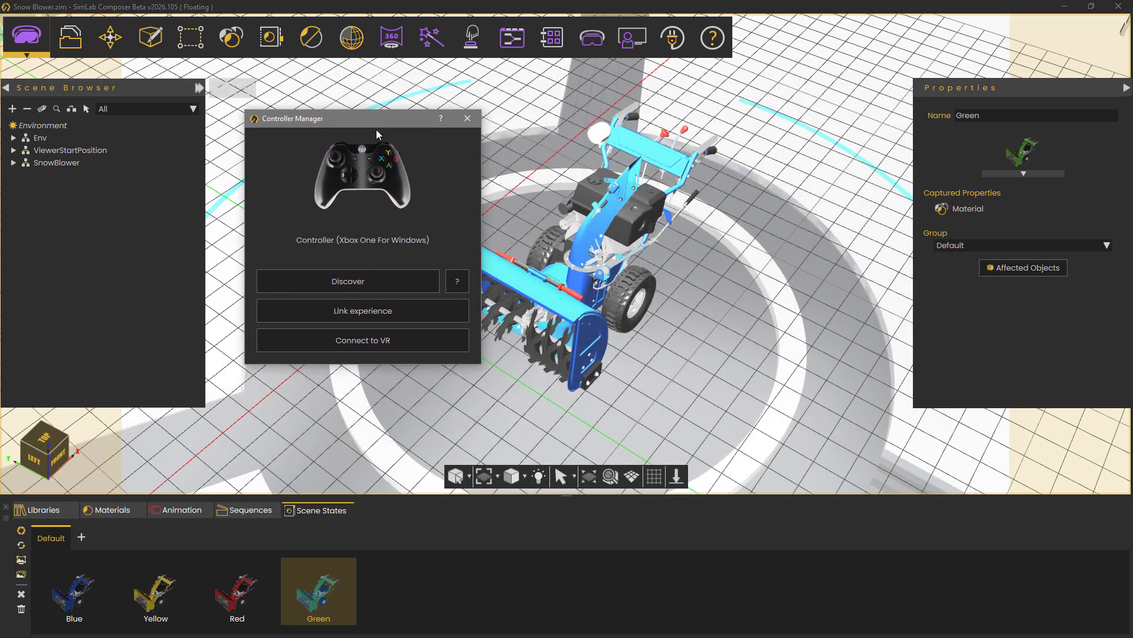
pyautogui.click(378, 311)
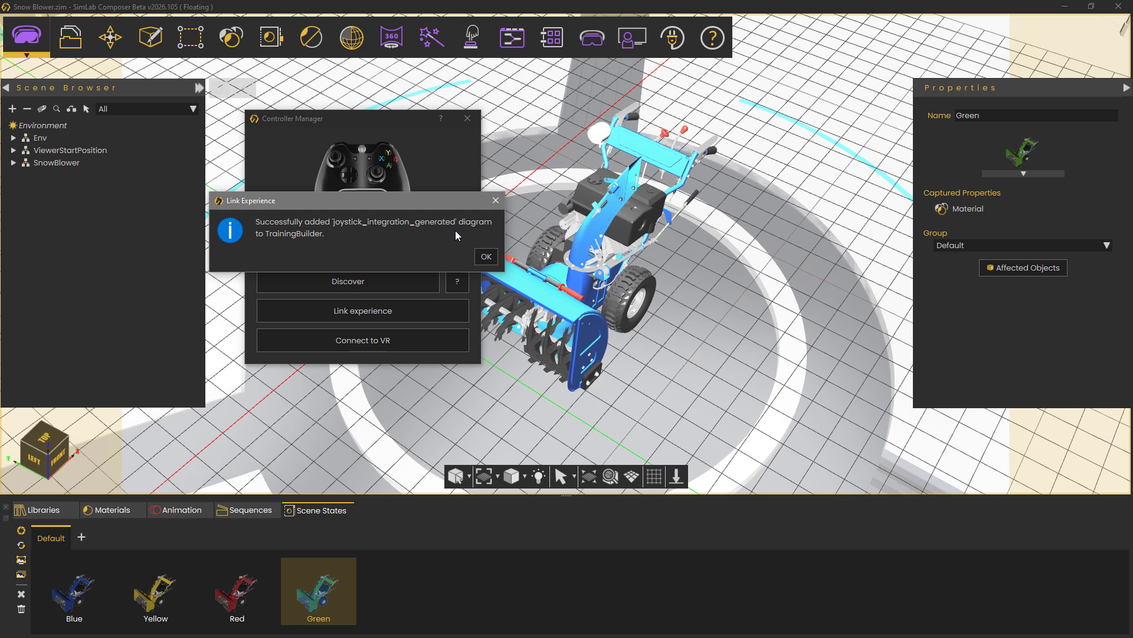
pyautogui.click(484, 254)
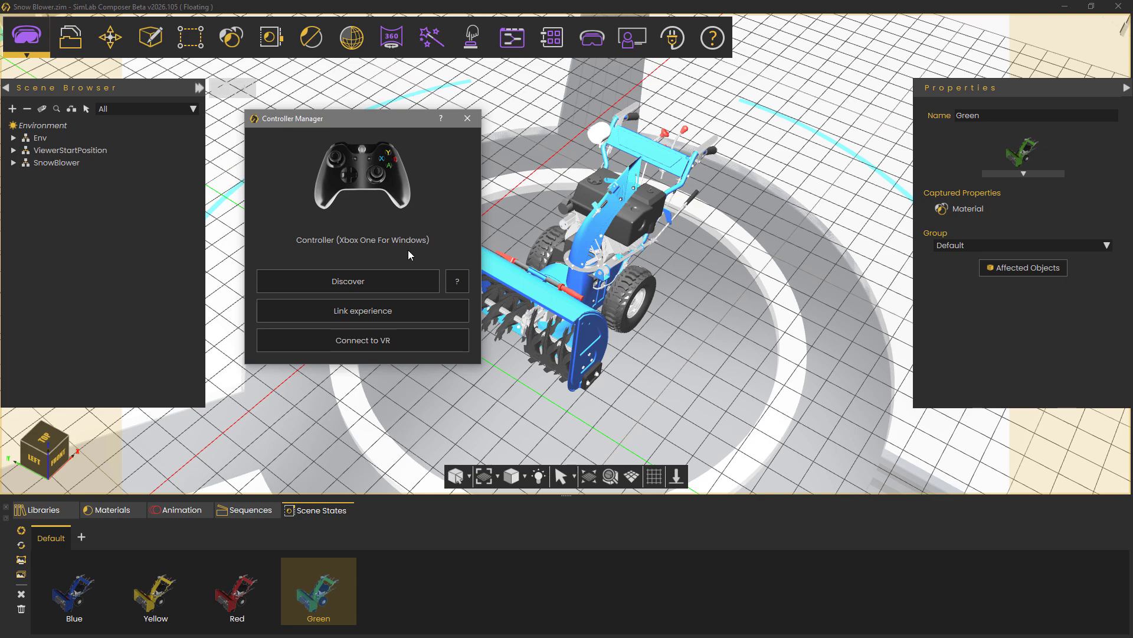
# Step: Examine the Scene Start and Open External Connection nodes in the joystick_integration_generated diagram
pyautogui.click(511, 38)
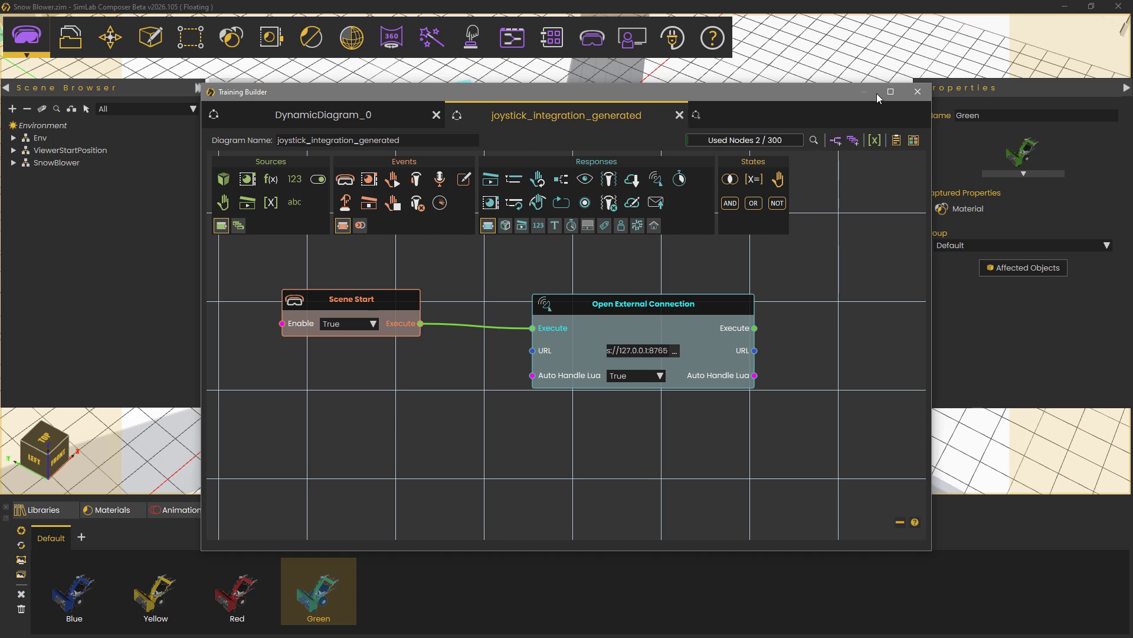
pyautogui.moveTo(827, 91); pyautogui.dragTo(796, 107)
pyautogui.click(885, 107)
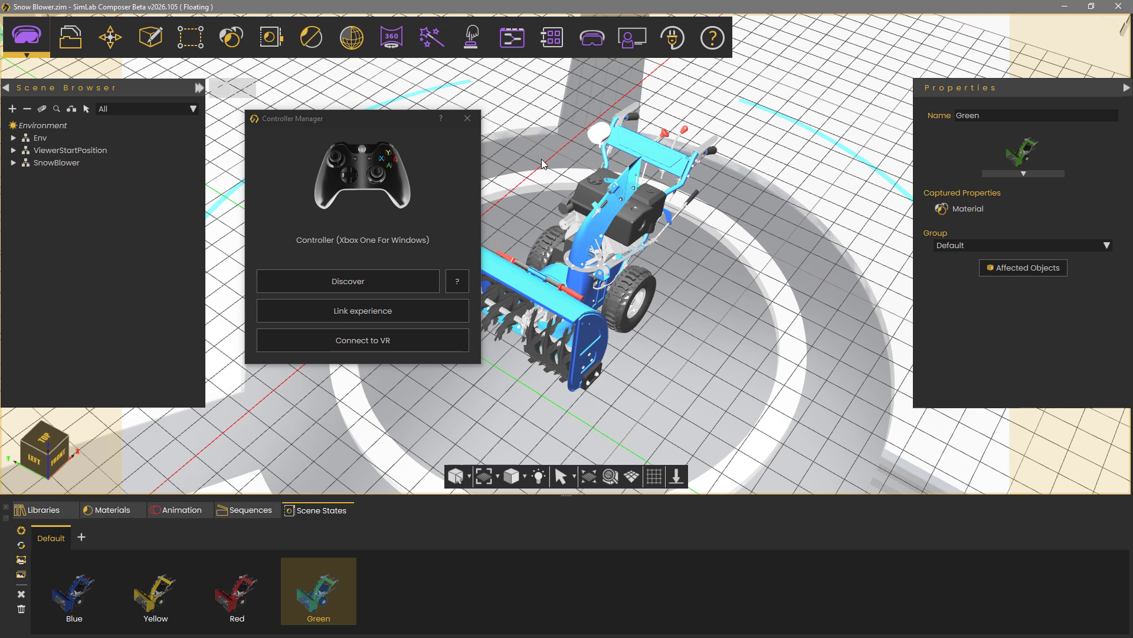
# Step: Start the controller's VR connection and try the scene in the viewer's Desktop mode
pyautogui.click(388, 344)
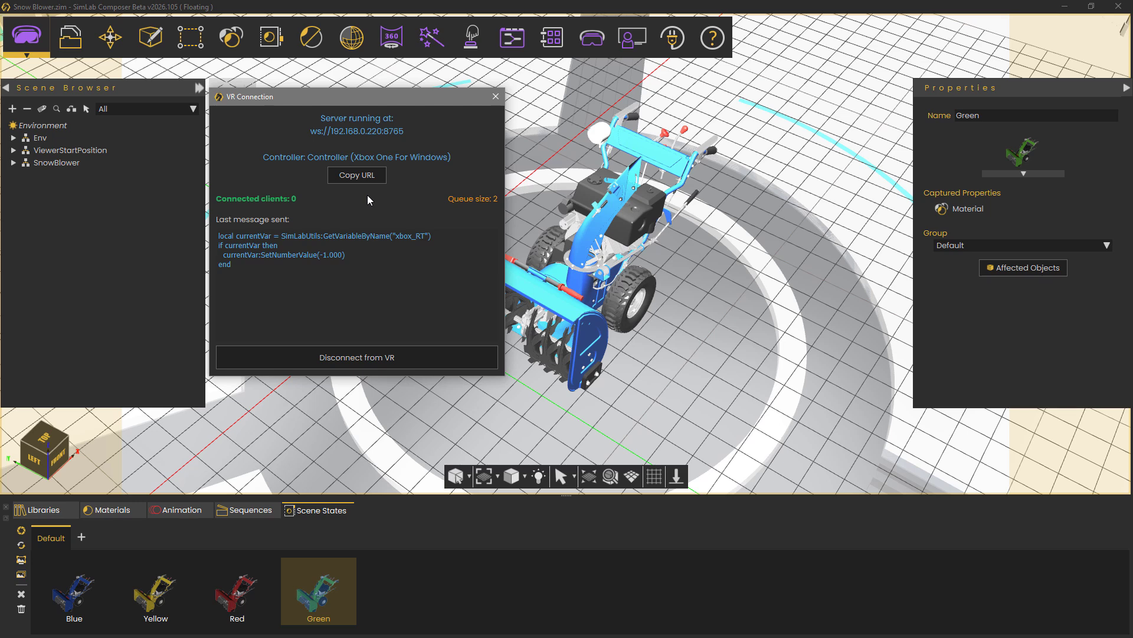
pyautogui.click(592, 39)
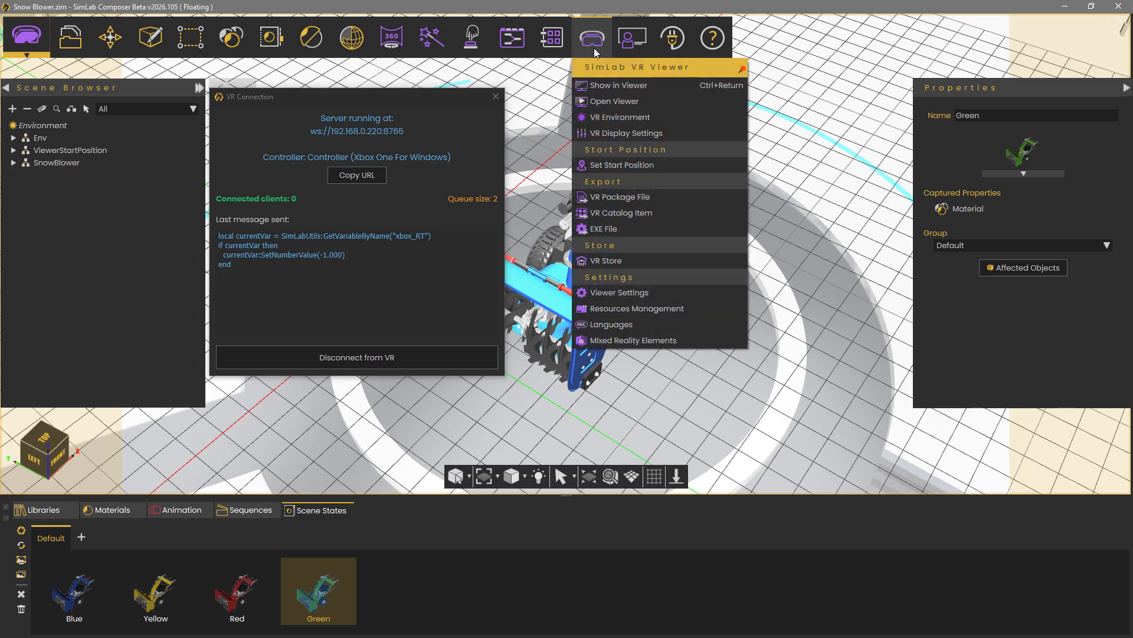
pyautogui.click(605, 86)
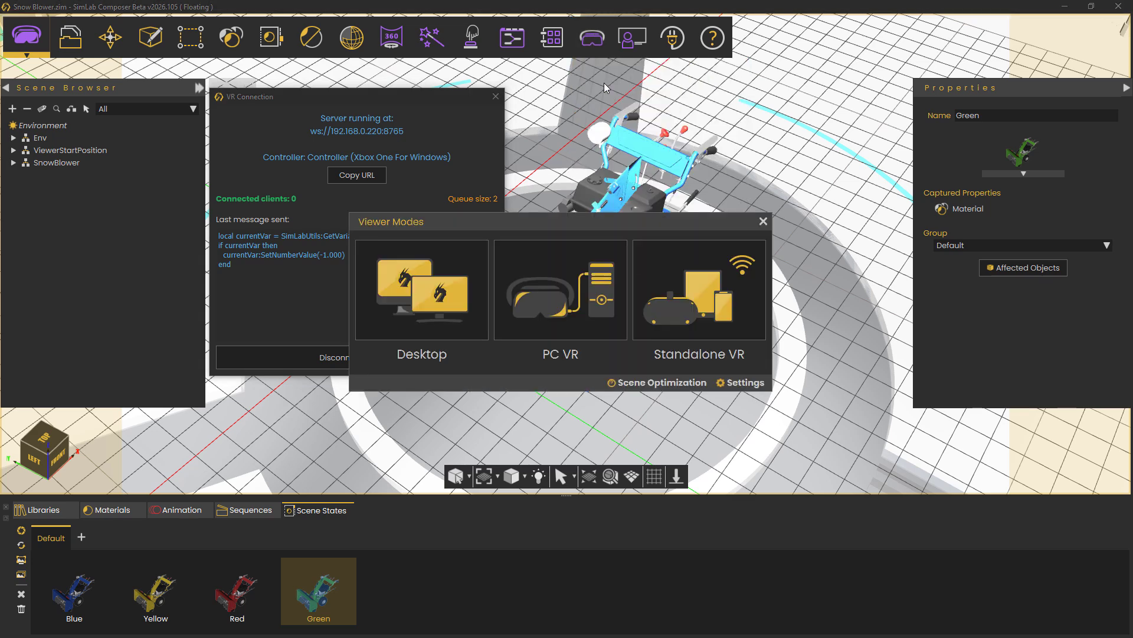
pyautogui.click(461, 263)
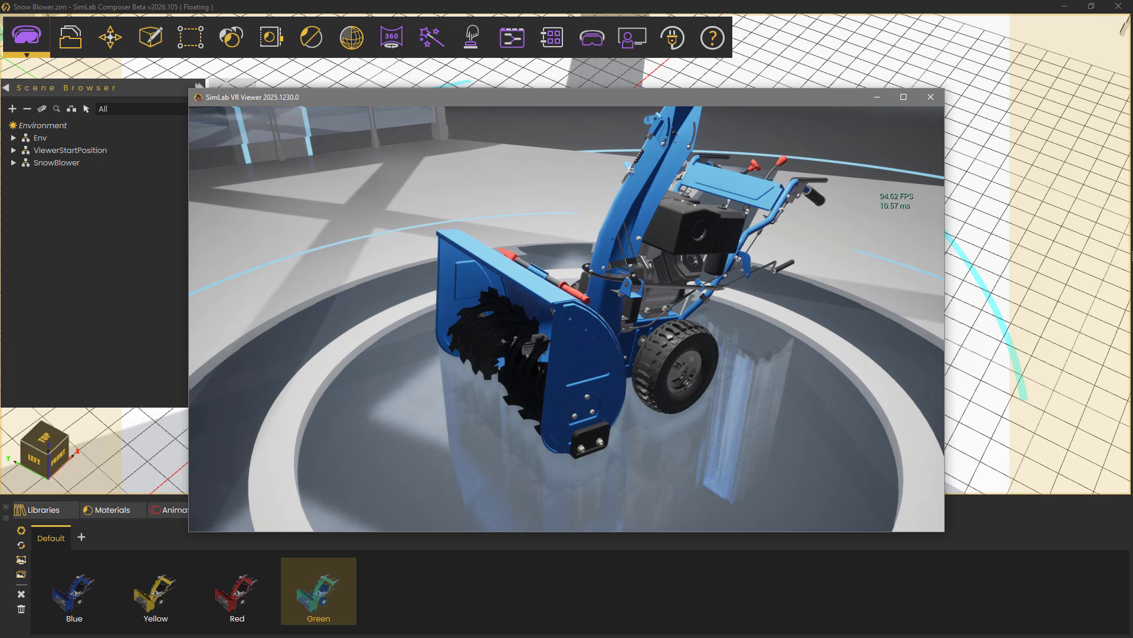
pyautogui.press('Escape')
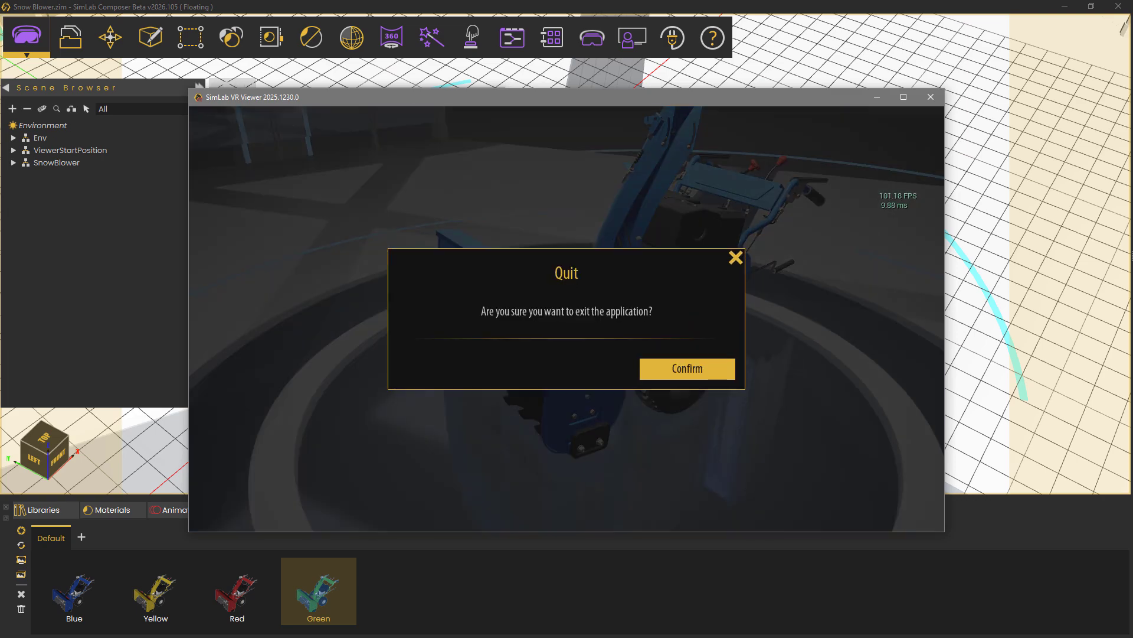
pyautogui.press('Return')
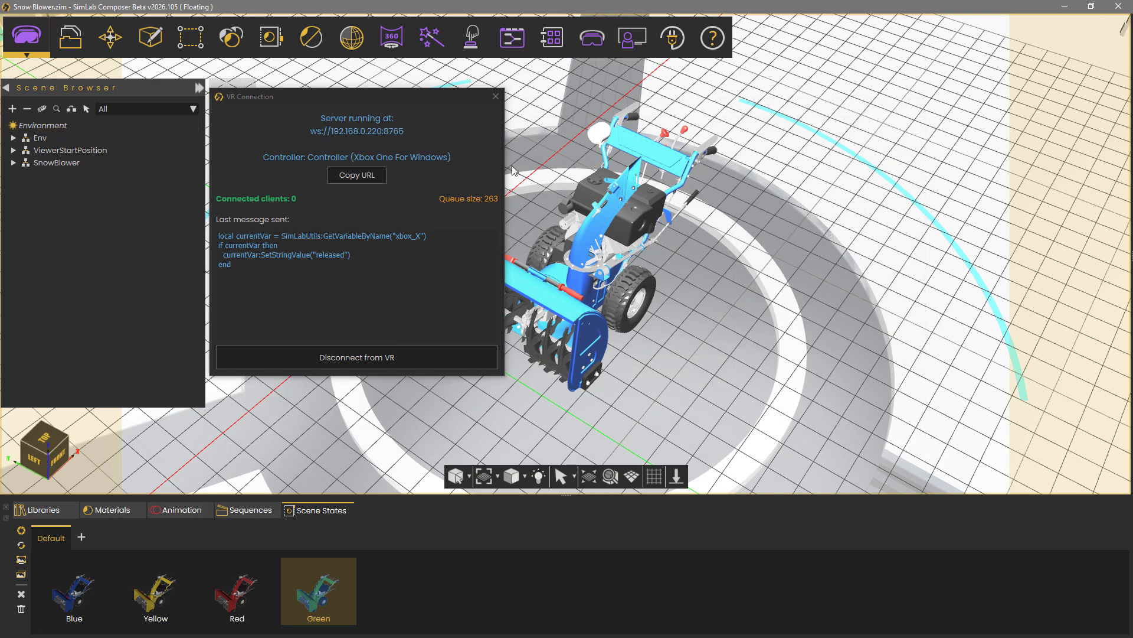
# Step: Create a cylinder by dimensions with a radius of 2 and a height of 0.3
pyautogui.moveTo(704, 252); pyautogui.dragTo(756, 187, button='middle')
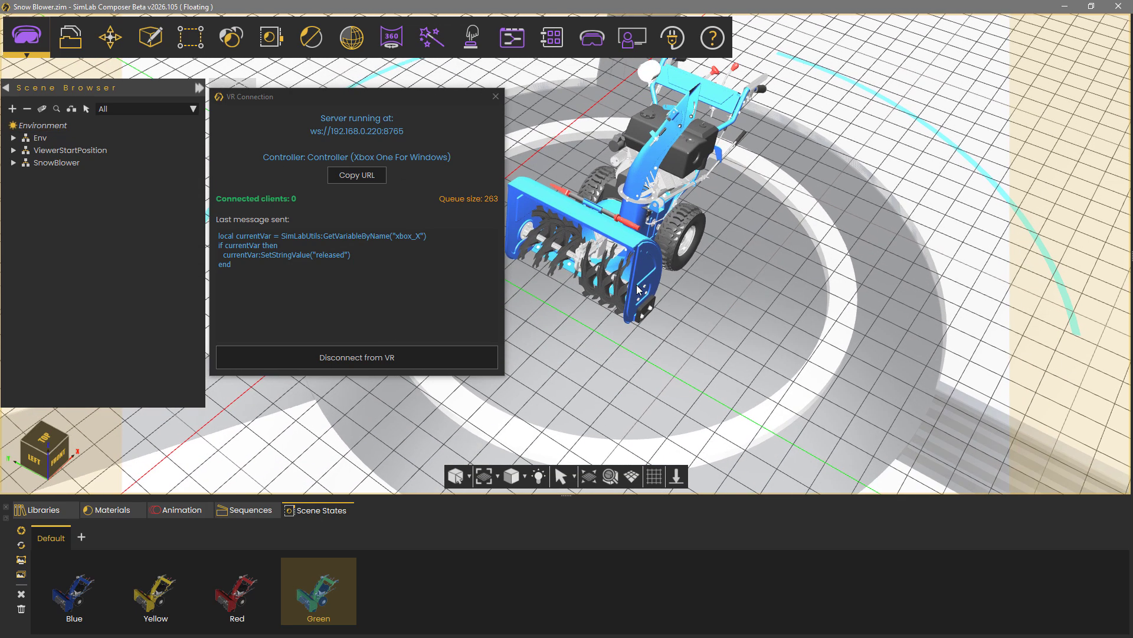
pyautogui.moveTo(735, 277); pyautogui.dragTo(749, 291, button='middle')
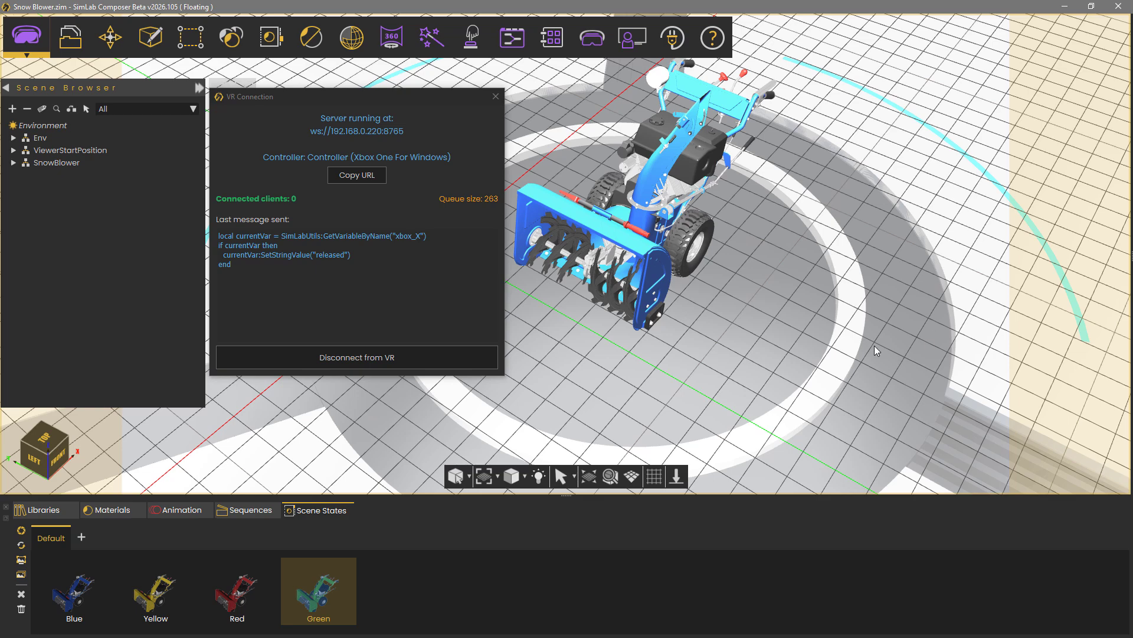
pyautogui.moveTo(874, 345); pyautogui.dragTo(869, 328, button='middle')
pyautogui.moveTo(869, 327); pyautogui.dragTo(869, 317, button='right')
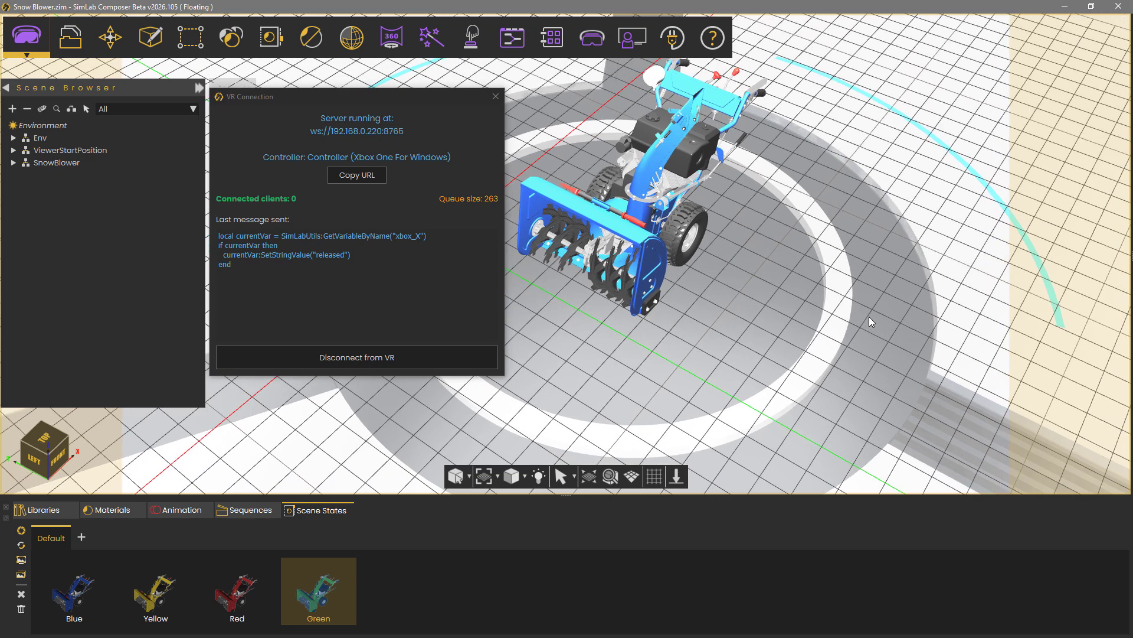
pyautogui.click(140, 43)
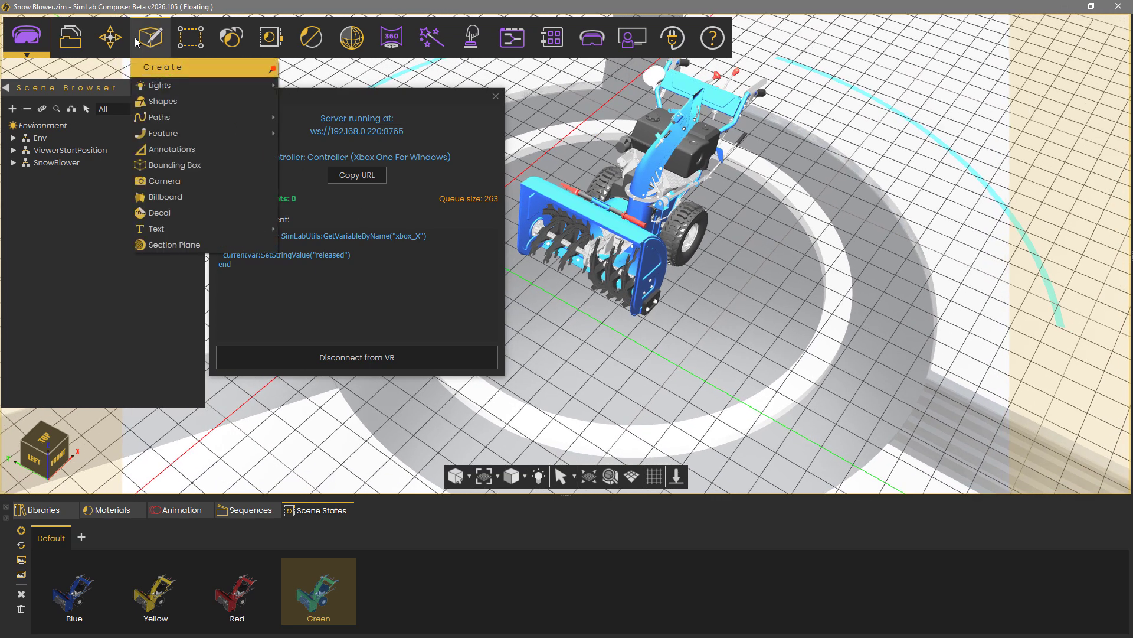
pyautogui.click(176, 102)
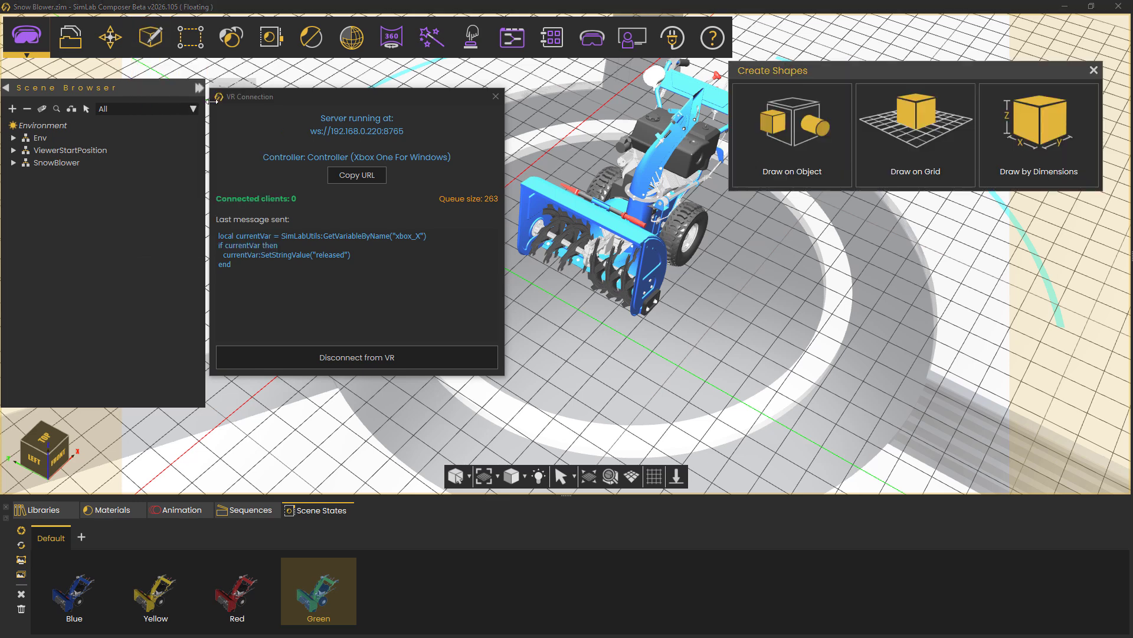
pyautogui.click(1030, 154)
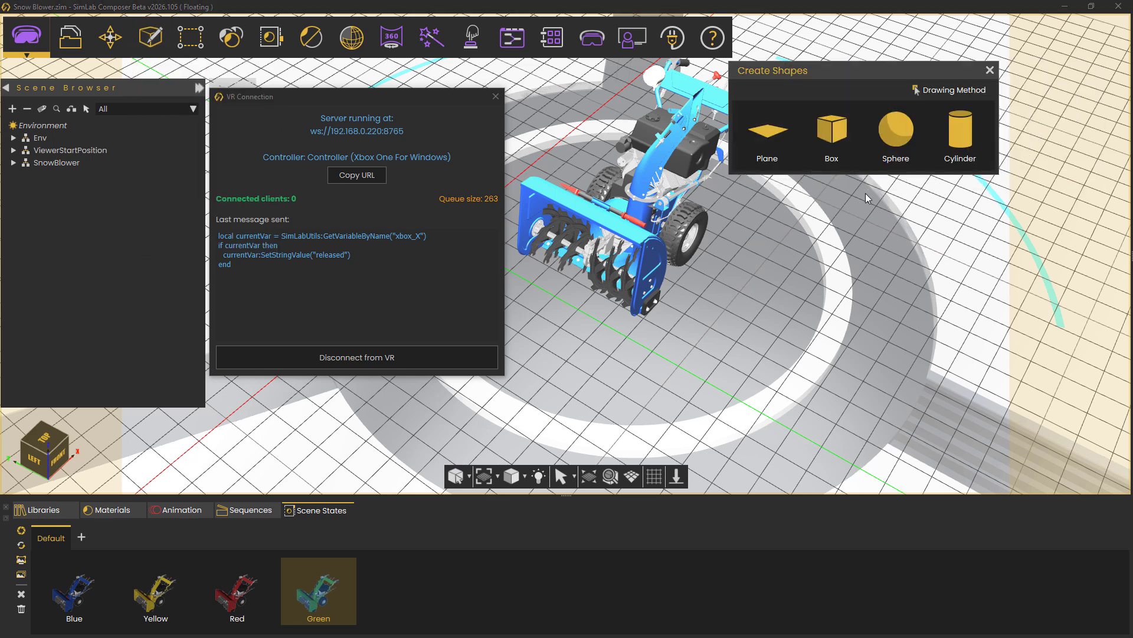
pyautogui.click(957, 134)
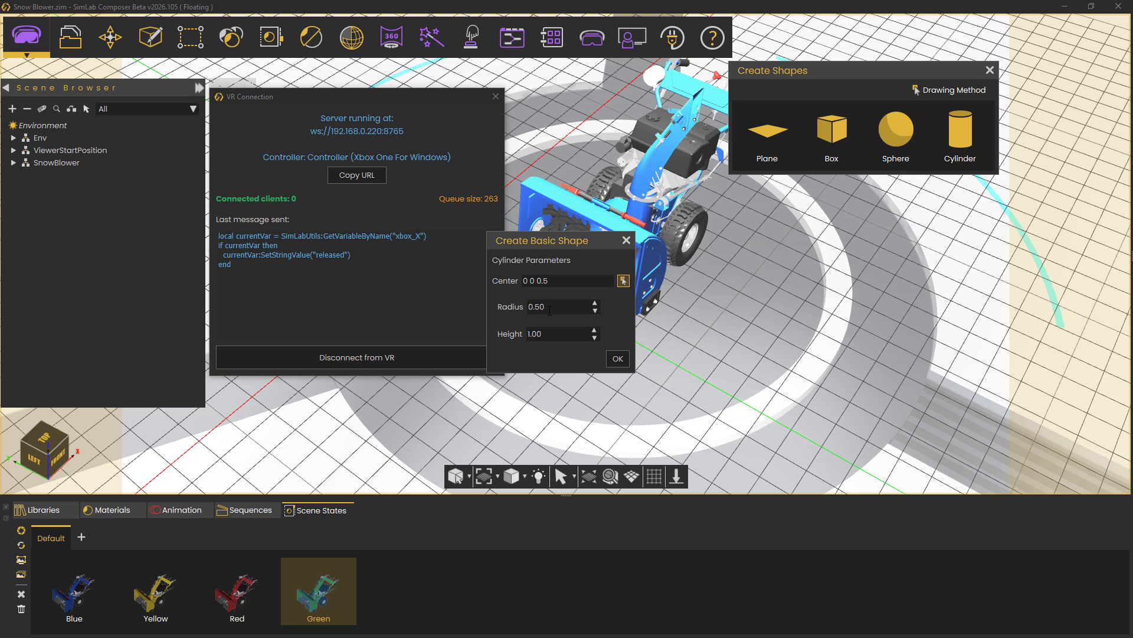
pyautogui.moveTo(558, 332); pyautogui.dragTo(461, 332)
pyautogui.write('0.3')
pyautogui.moveTo(559, 306); pyautogui.dragTo(475, 308)
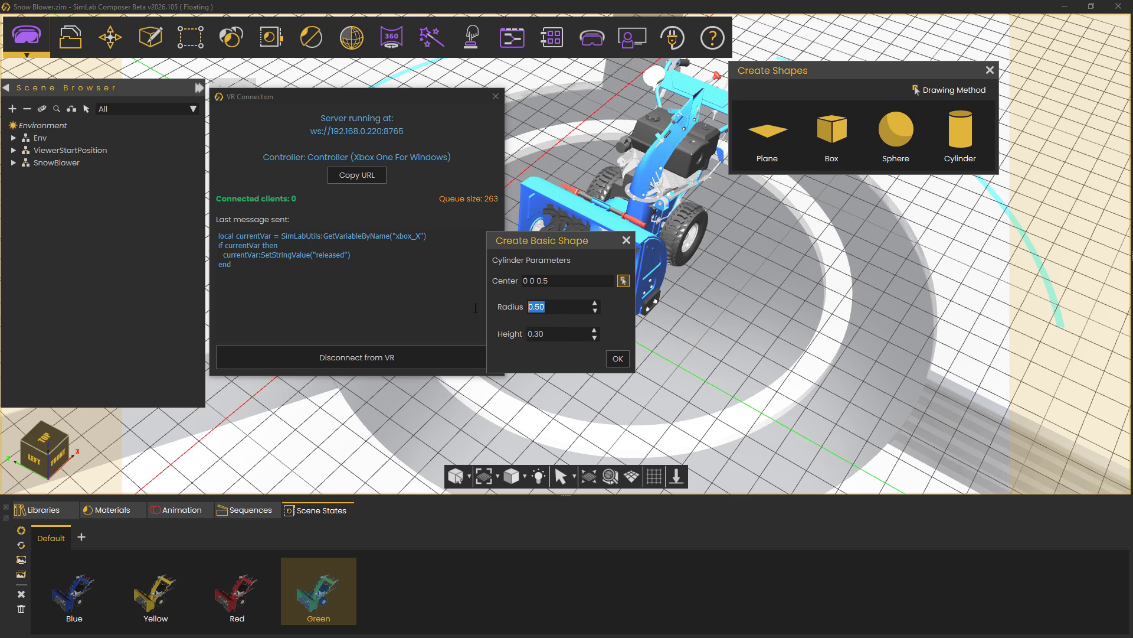
pyautogui.write('2.')
pyautogui.click(617, 358)
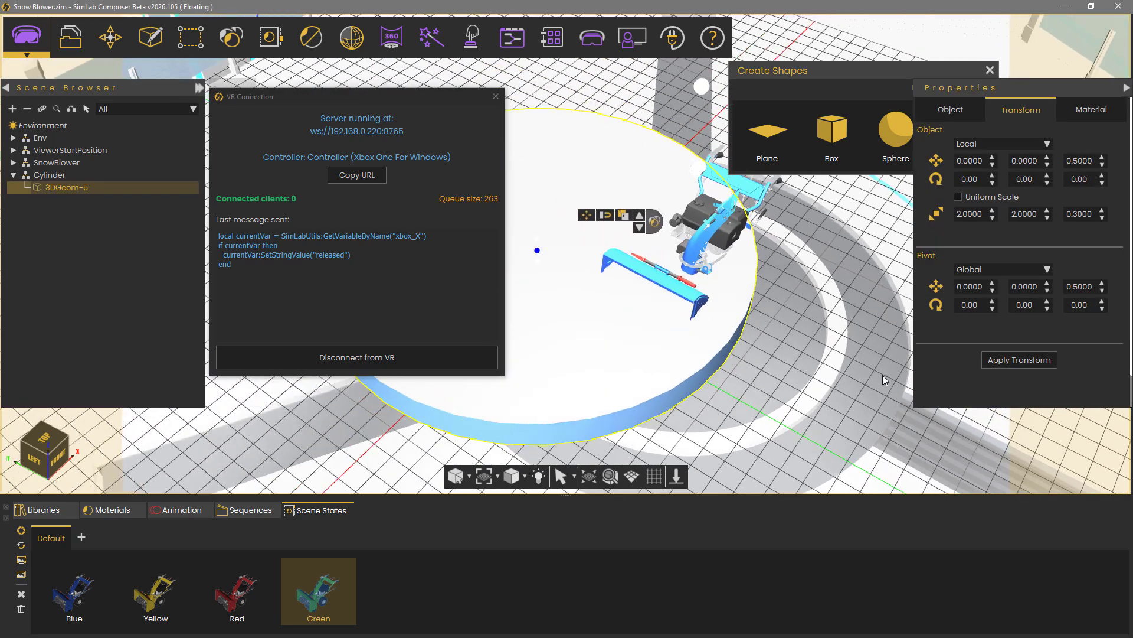
# Step: Move the cylinder around the snow blower to about X 0.40, Y -1.26 and set its material alpha to 0
pyautogui.moveTo(578, 299); pyautogui.dragTo(633, 262)
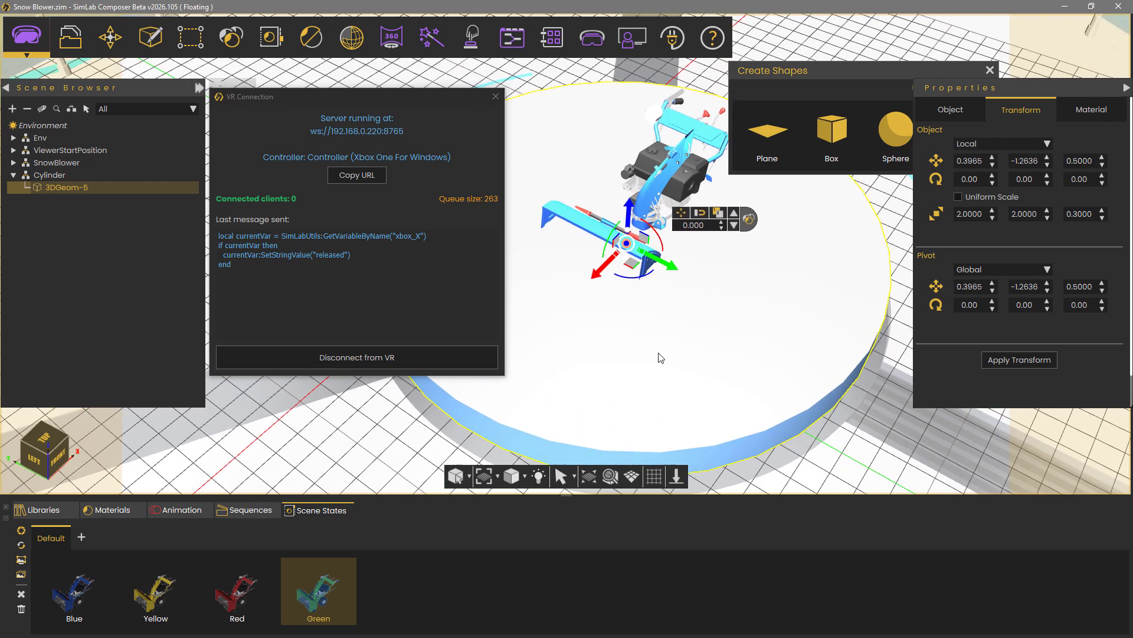
pyautogui.scroll(1, 655, 354)
pyautogui.scroll(1, 735, 330)
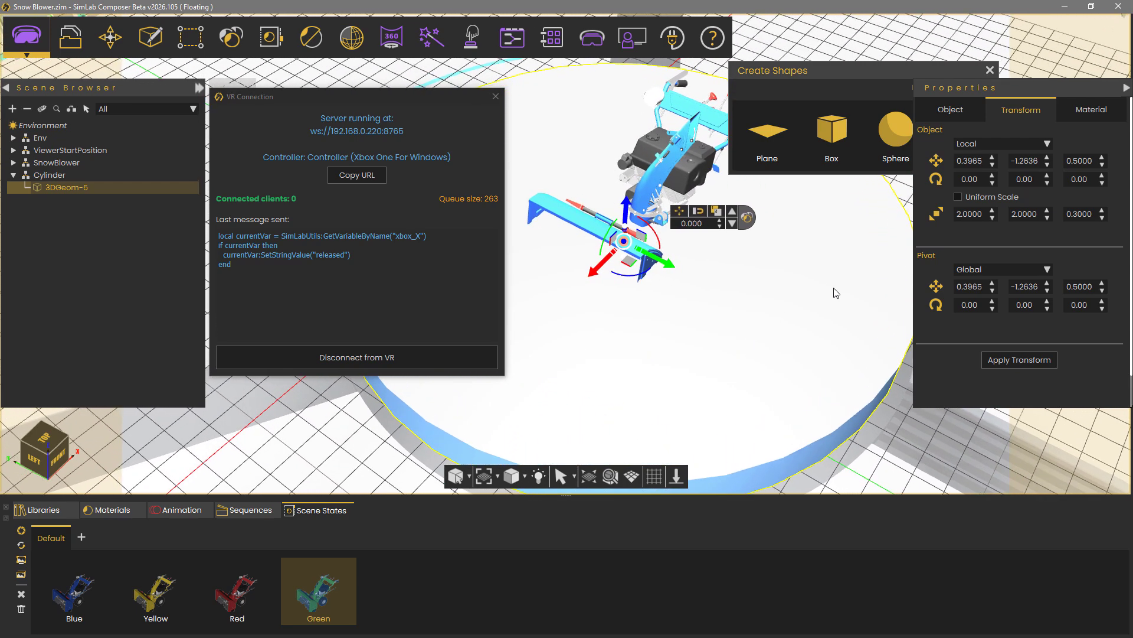
pyautogui.click(1100, 112)
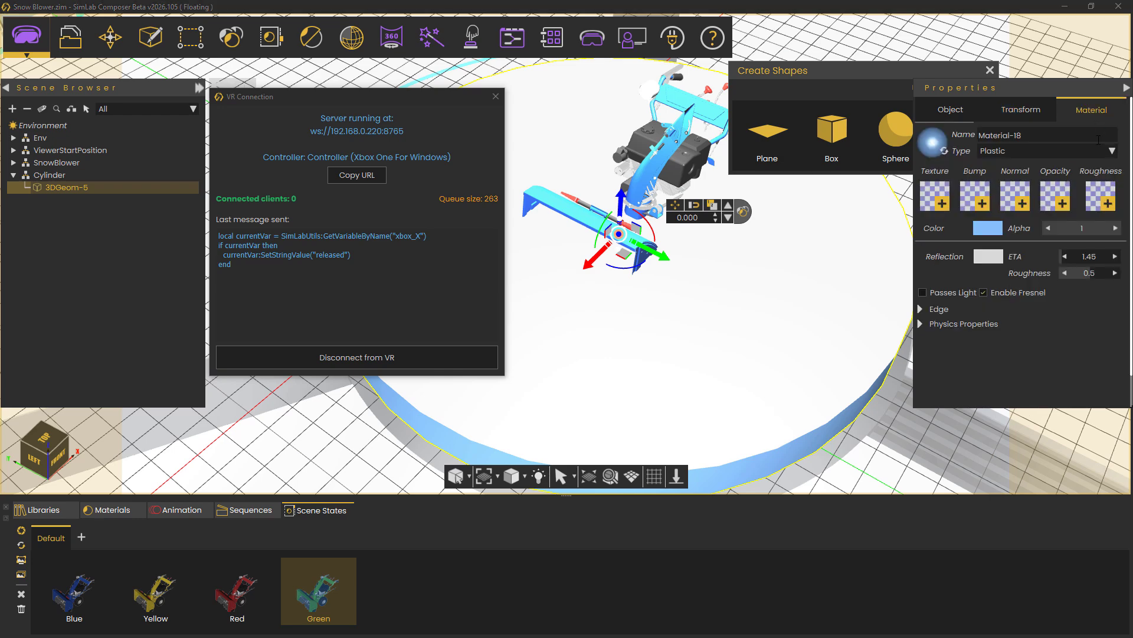
pyautogui.moveTo(1095, 228); pyautogui.dragTo(816, 236)
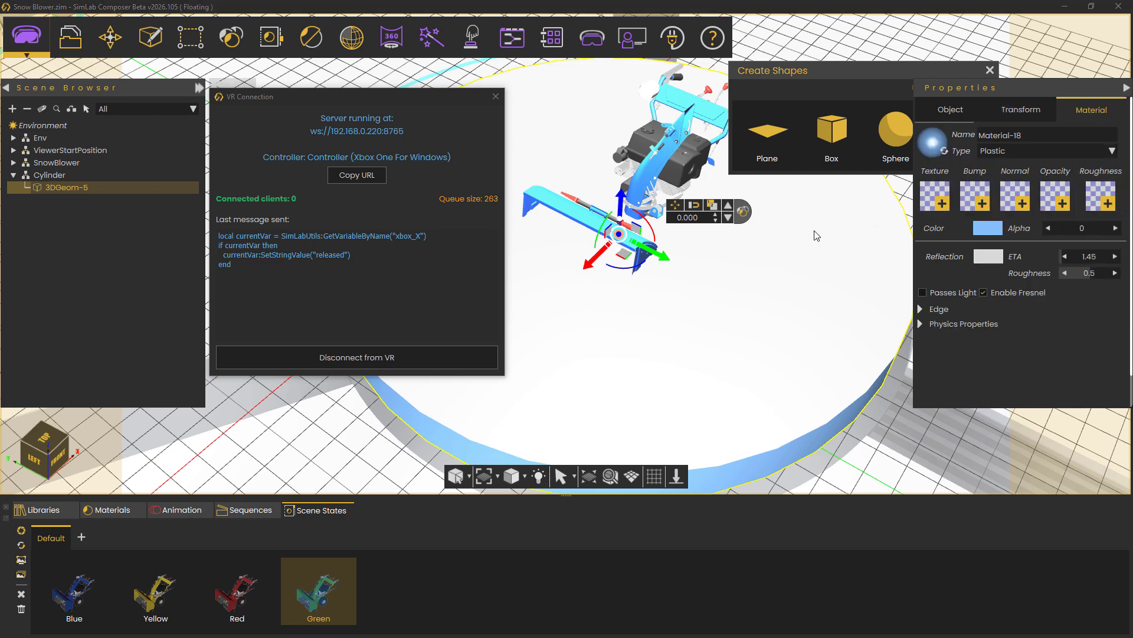
# Step: Add a User Enter Node event below Scene Start in joystick_integration_generated, with the Cylinder group as its scene node
pyautogui.click(39, 176)
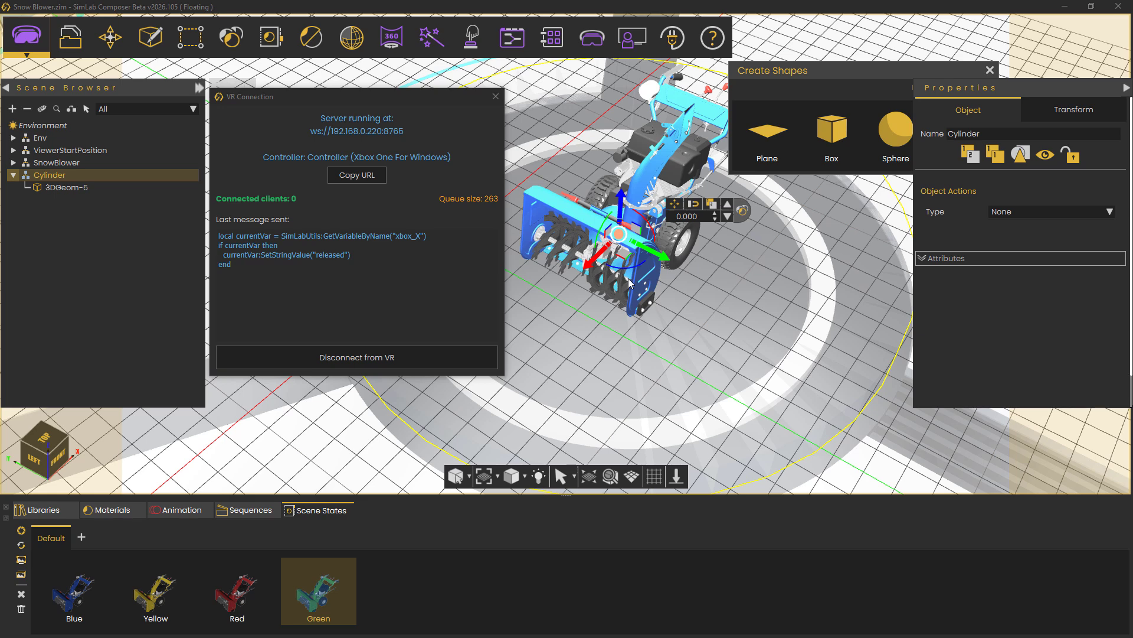
pyautogui.click(519, 48)
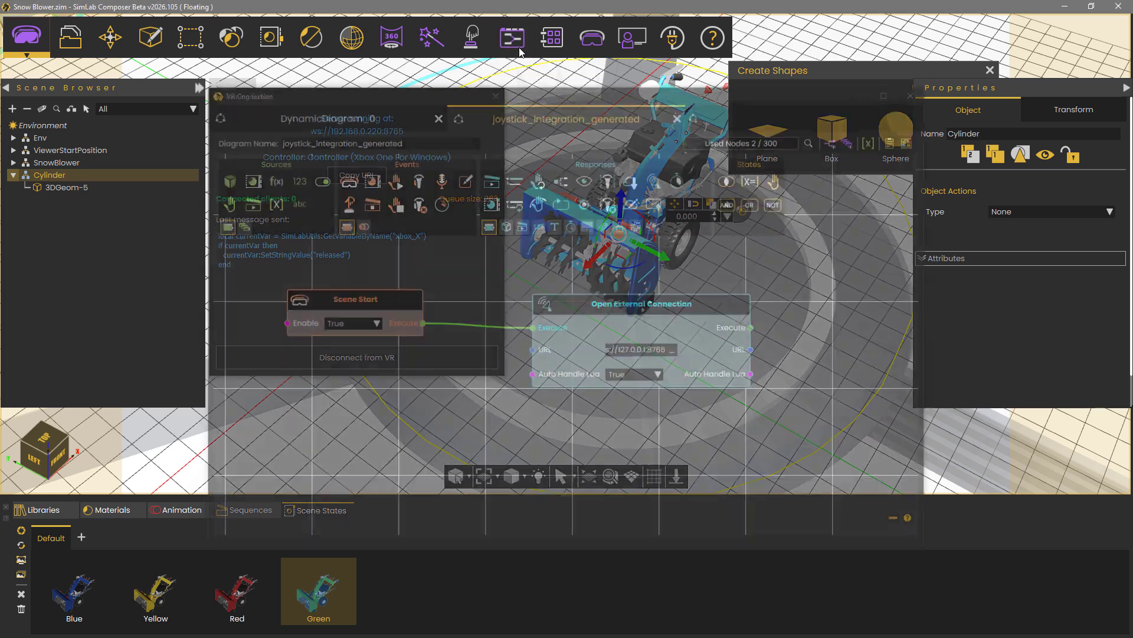
pyautogui.moveTo(407, 420); pyautogui.dragTo(435, 390)
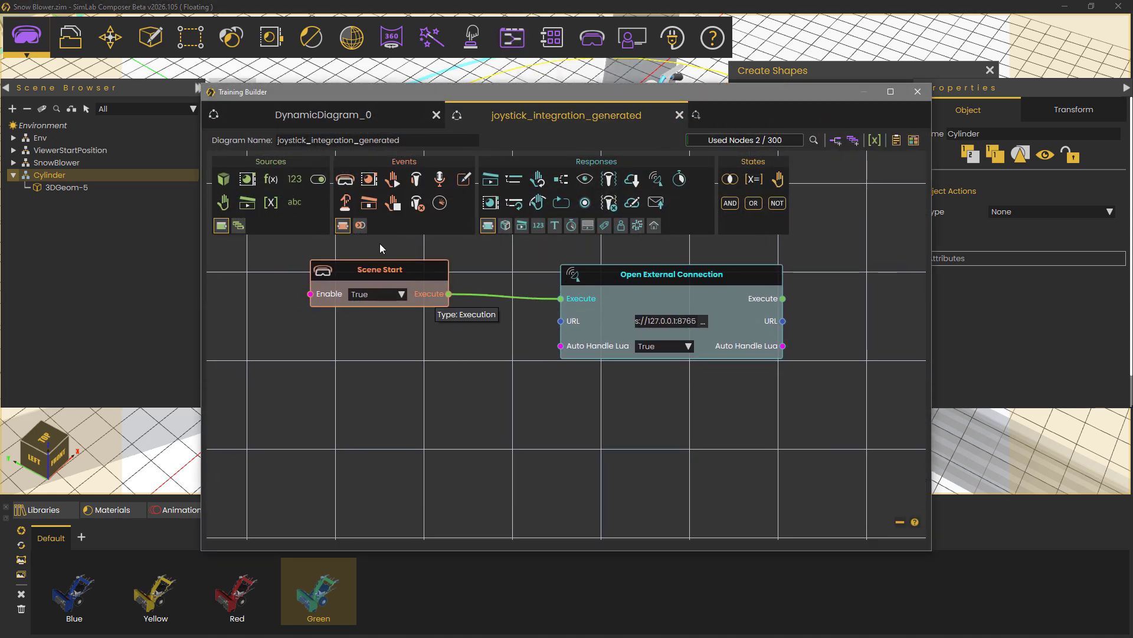
pyautogui.click(359, 226)
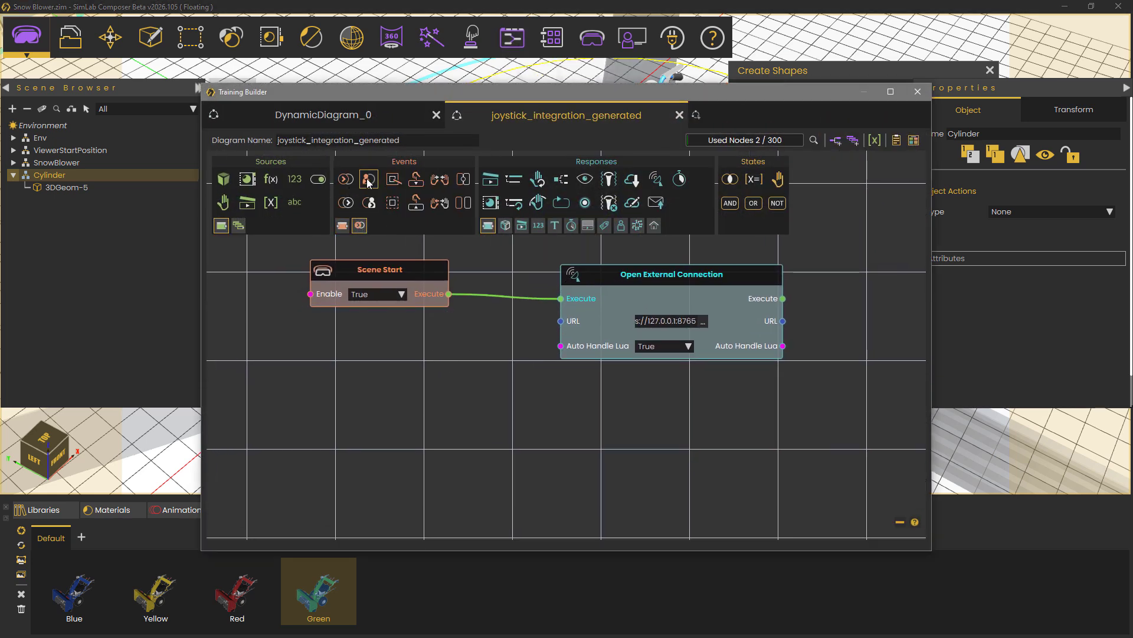
pyautogui.moveTo(369, 179); pyautogui.dragTo(375, 411)
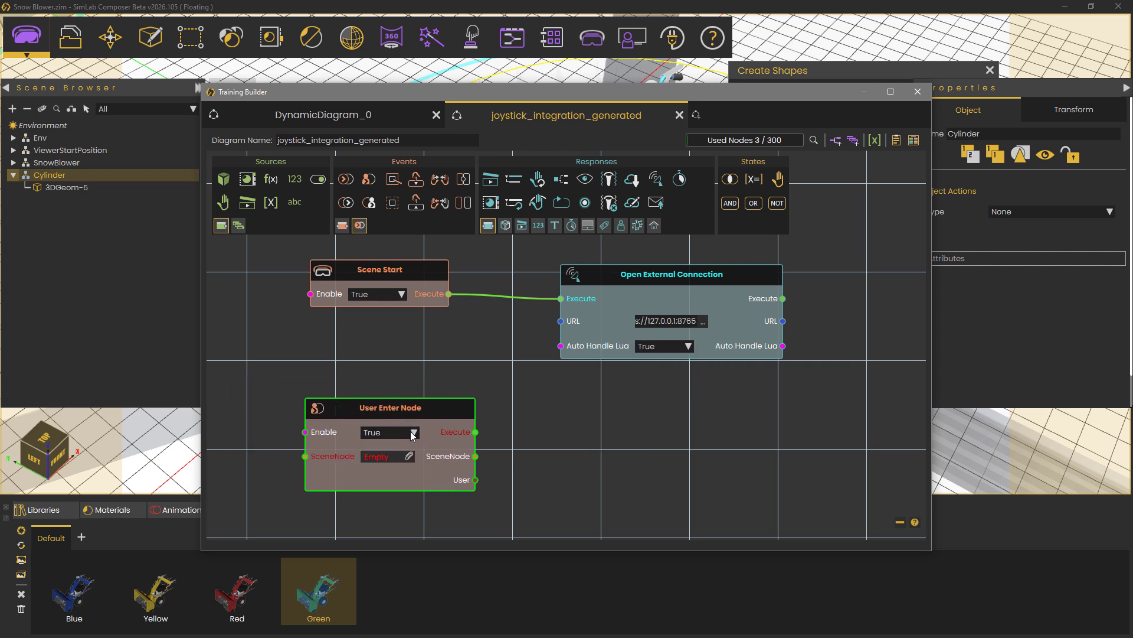
pyautogui.click(409, 457)
pyautogui.moveTo(414, 412); pyautogui.dragTo(415, 426)
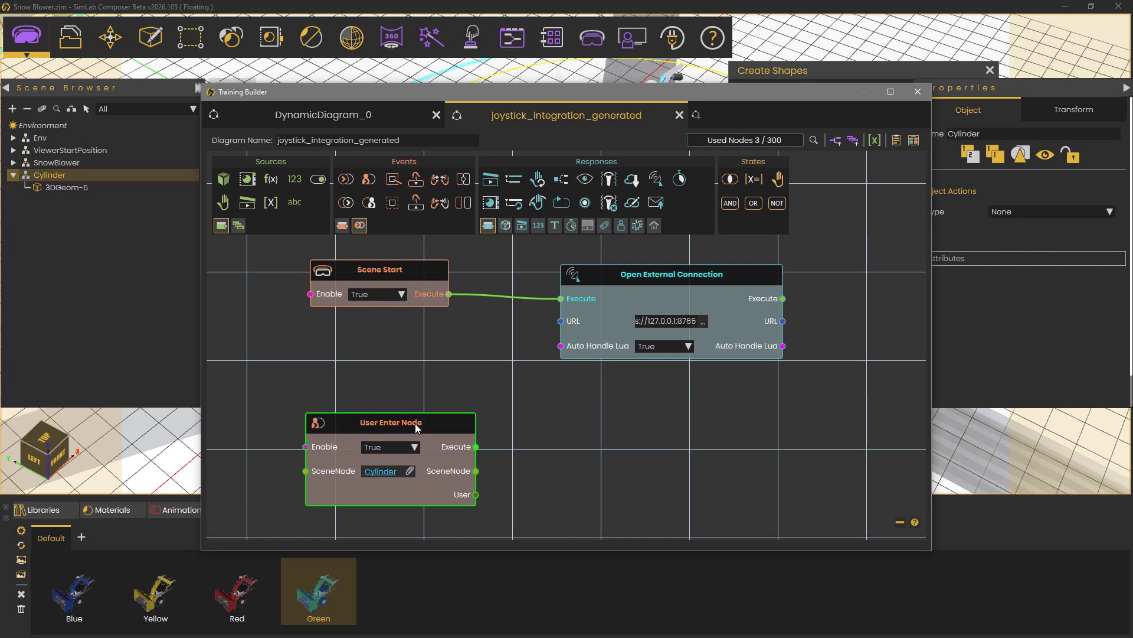
# Step: Add an Enable Gamepad Navigation response with Enable set to False, executed by the User Enter Node event
pyautogui.moveTo(640, 443); pyautogui.dragTo(673, 401)
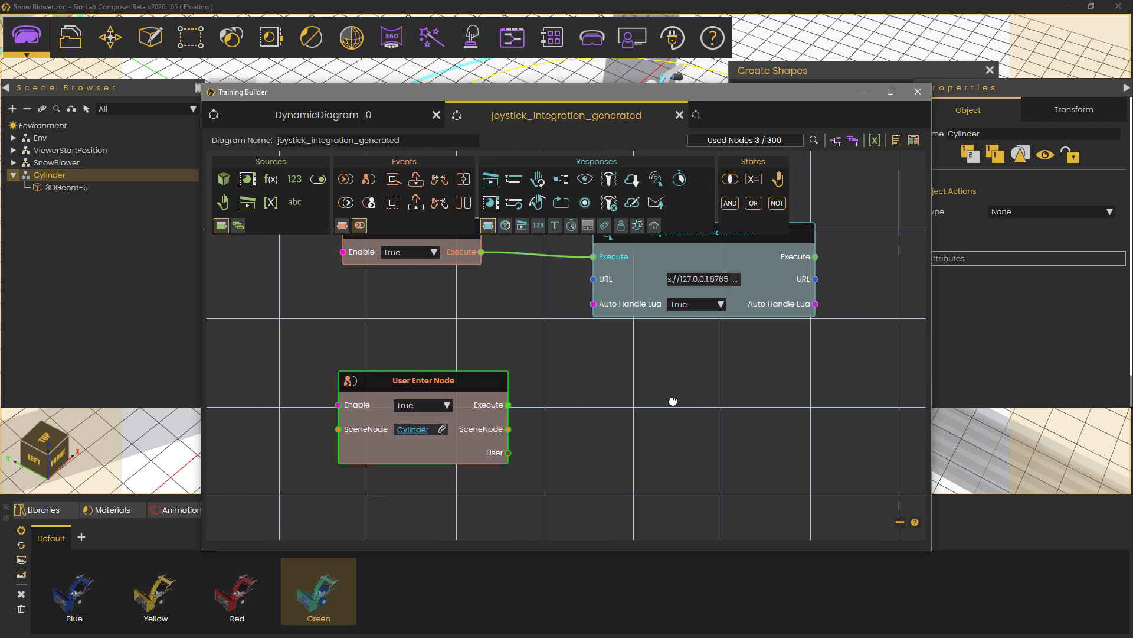
pyautogui.rightClick(617, 386)
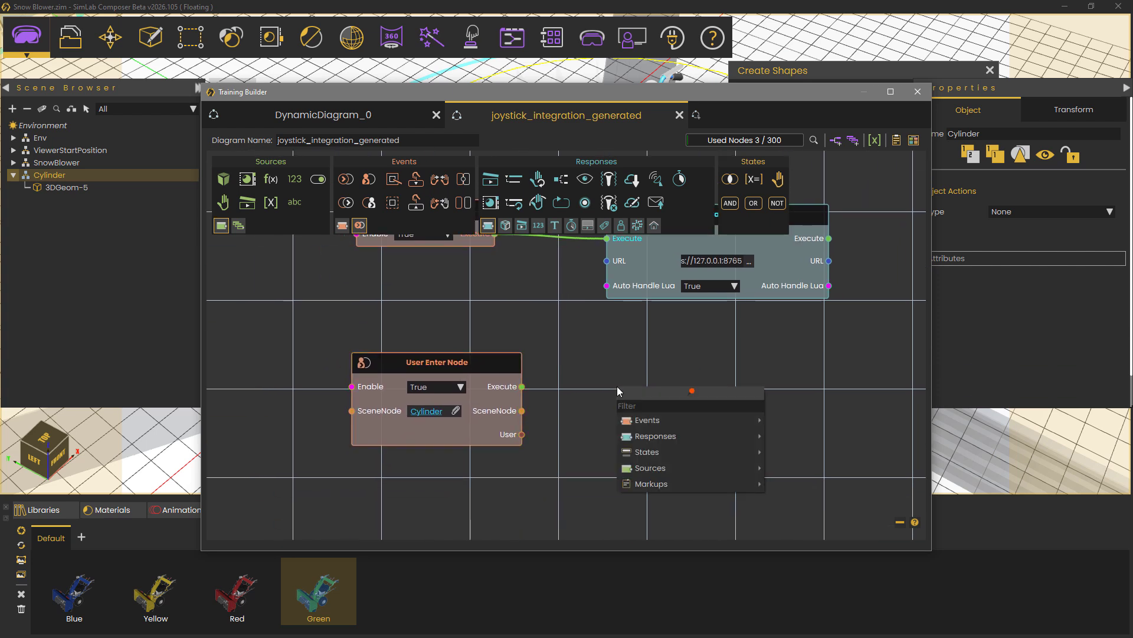
pyautogui.moveTo(674, 435)
pyautogui.moveTo(828, 438)
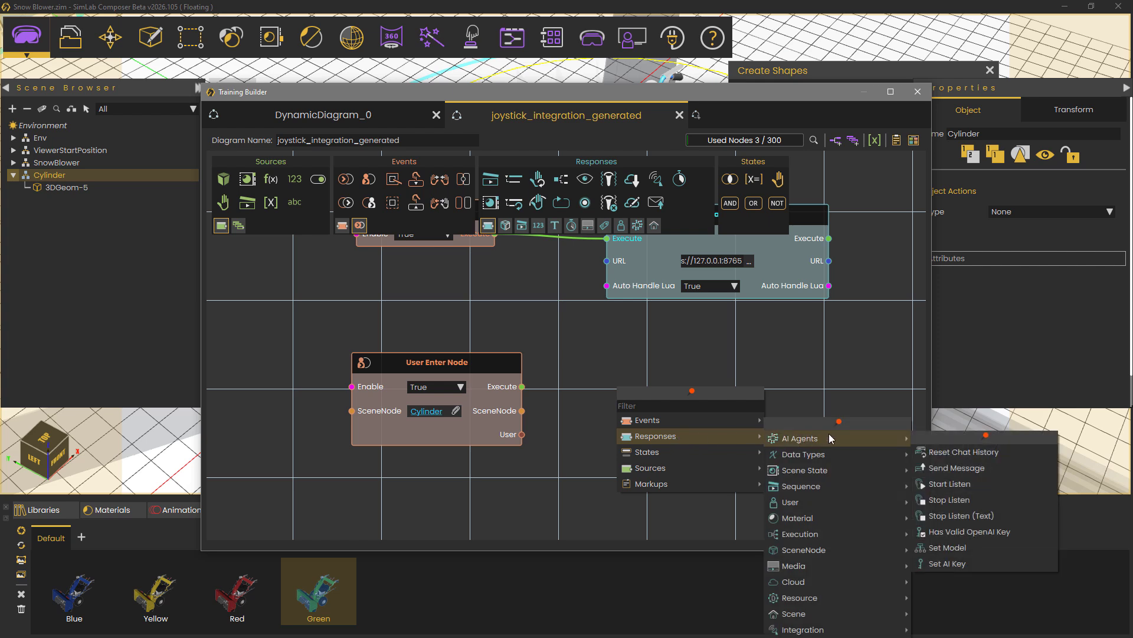
pyautogui.moveTo(824, 503)
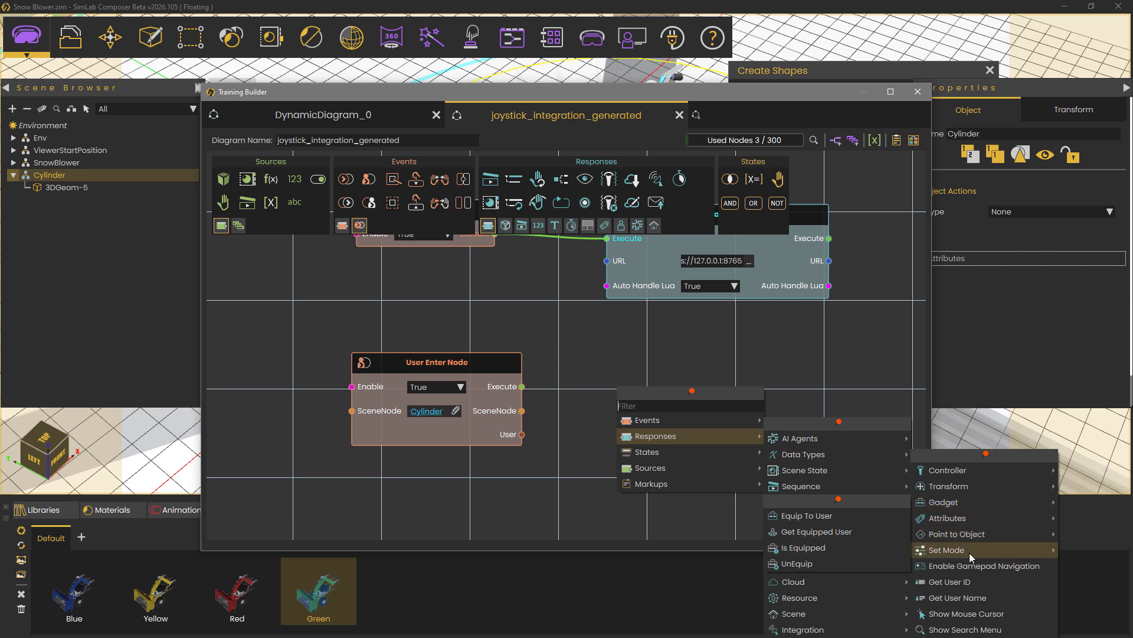
pyautogui.click(967, 570)
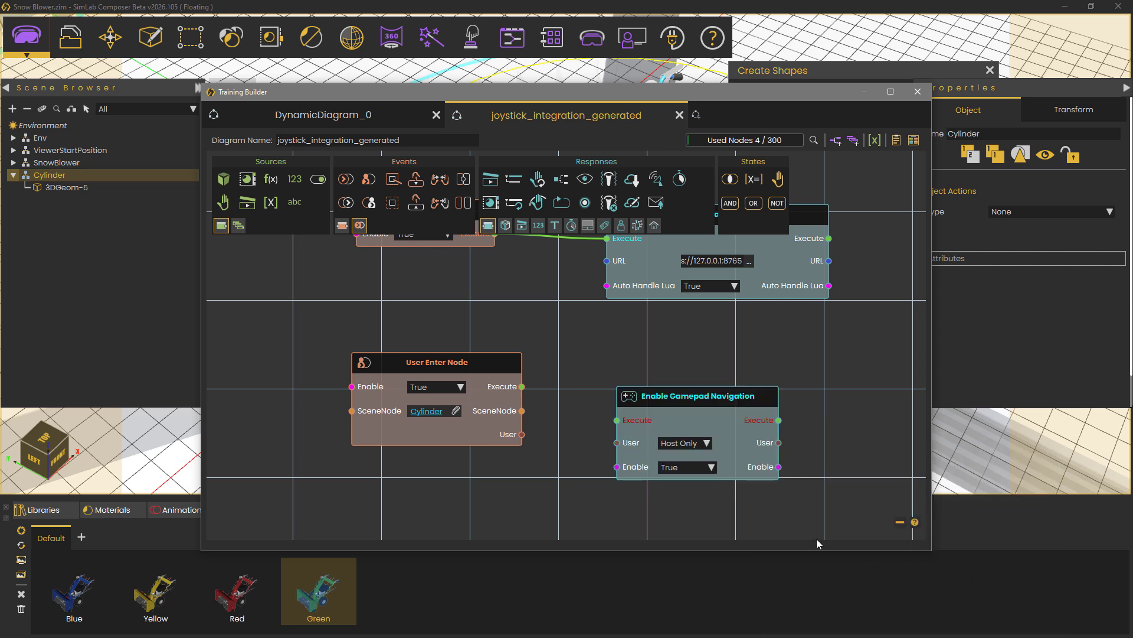
pyautogui.moveTo(668, 412); pyautogui.dragTo(662, 405)
pyautogui.moveTo(522, 387); pyautogui.dragTo(625, 375)
pyautogui.click(666, 447)
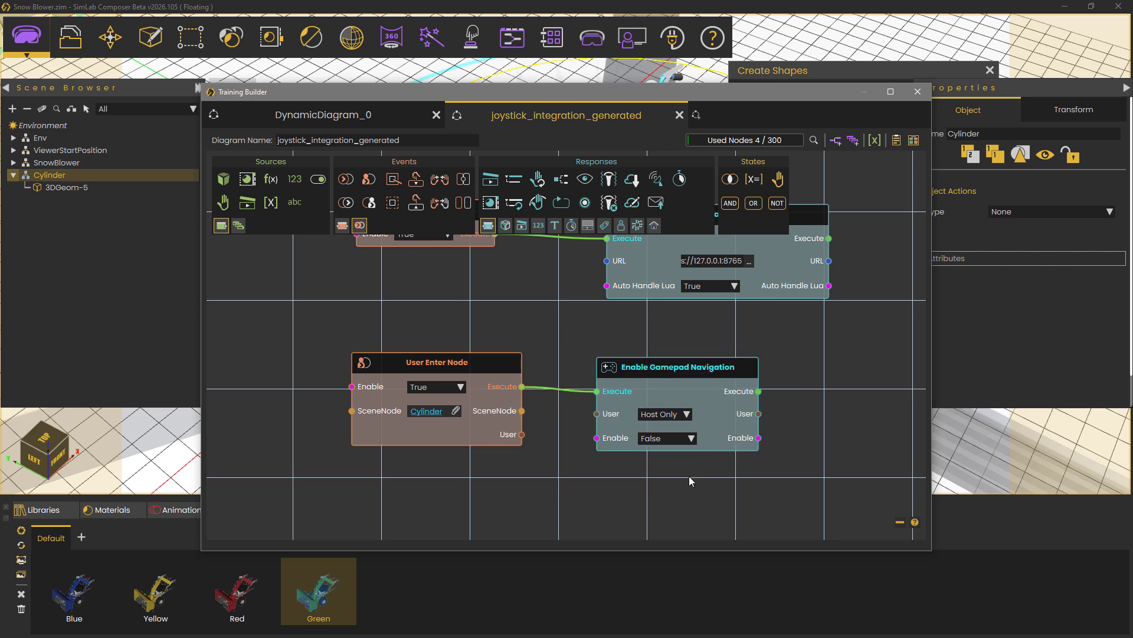
# Step: Discover the controller's right bumper in Controller Manager and add xbox_RB as a variable
pyautogui.moveTo(659, 96); pyautogui.dragTo(622, 173)
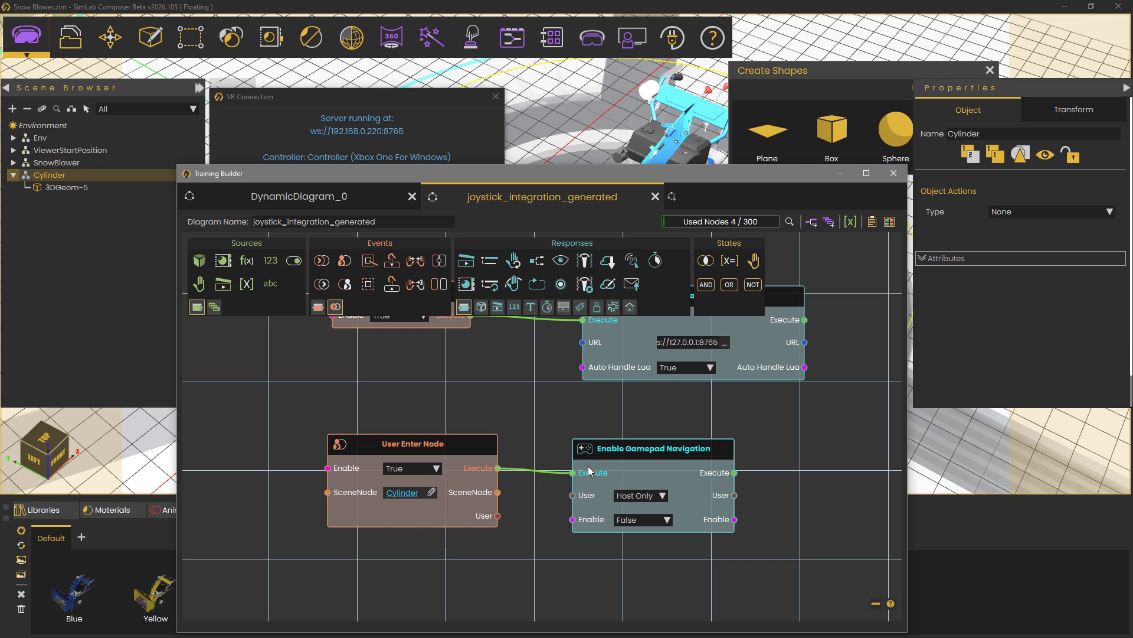
pyautogui.moveTo(527, 561); pyautogui.dragTo(533, 547, button='middle')
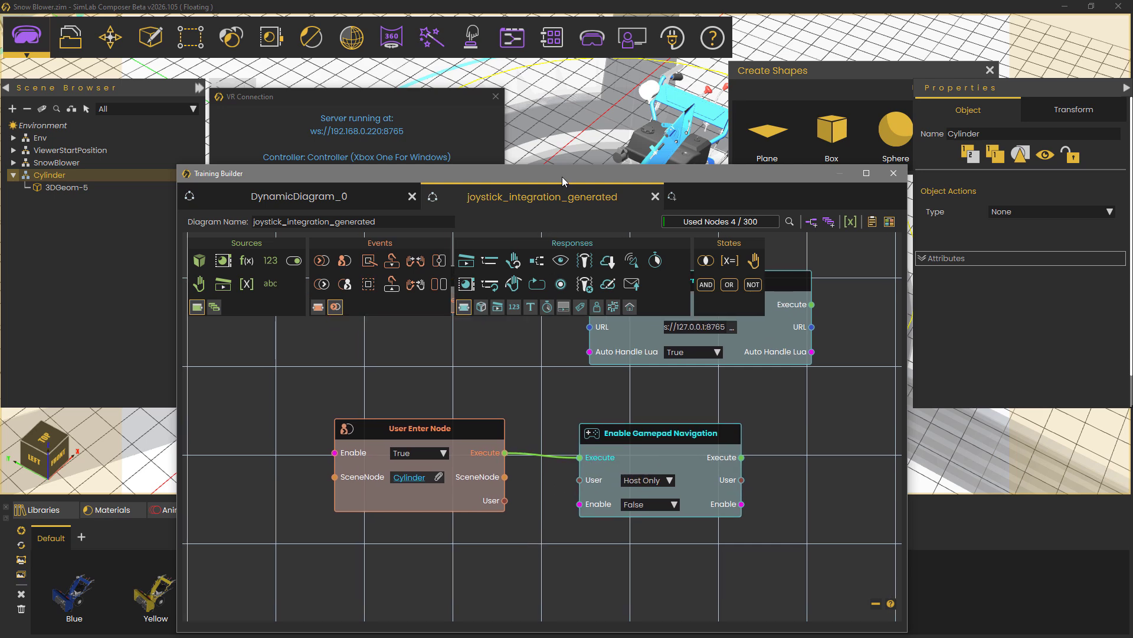
pyautogui.moveTo(562, 176); pyautogui.dragTo(659, 216)
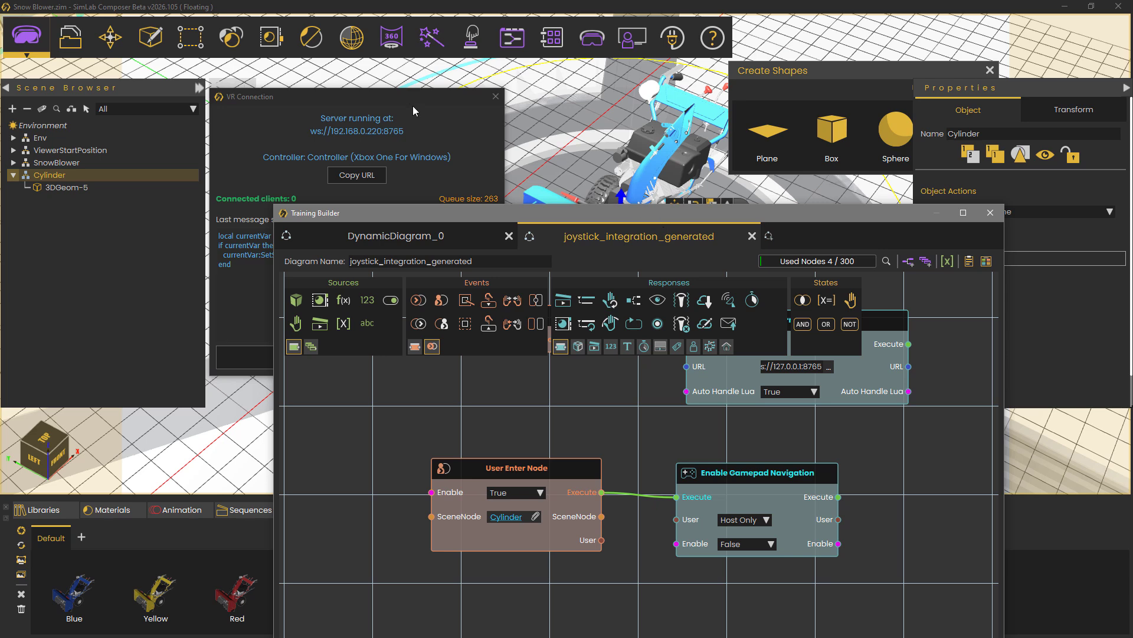
pyautogui.moveTo(414, 107); pyautogui.dragTo(397, 129)
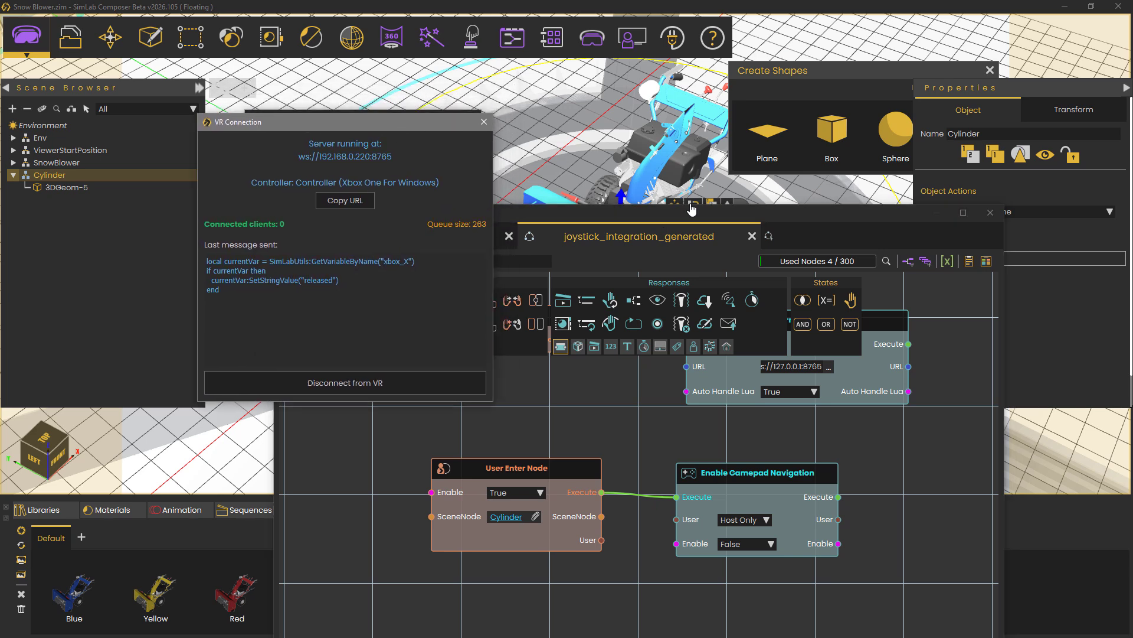
pyautogui.moveTo(691, 210)
pyautogui.mouseDown()
pyautogui.moveTo(655, 282)
pyautogui.moveTo(701, 466)
pyautogui.moveTo(699, 199)
pyautogui.mouseUp()
pyautogui.click(407, 127)
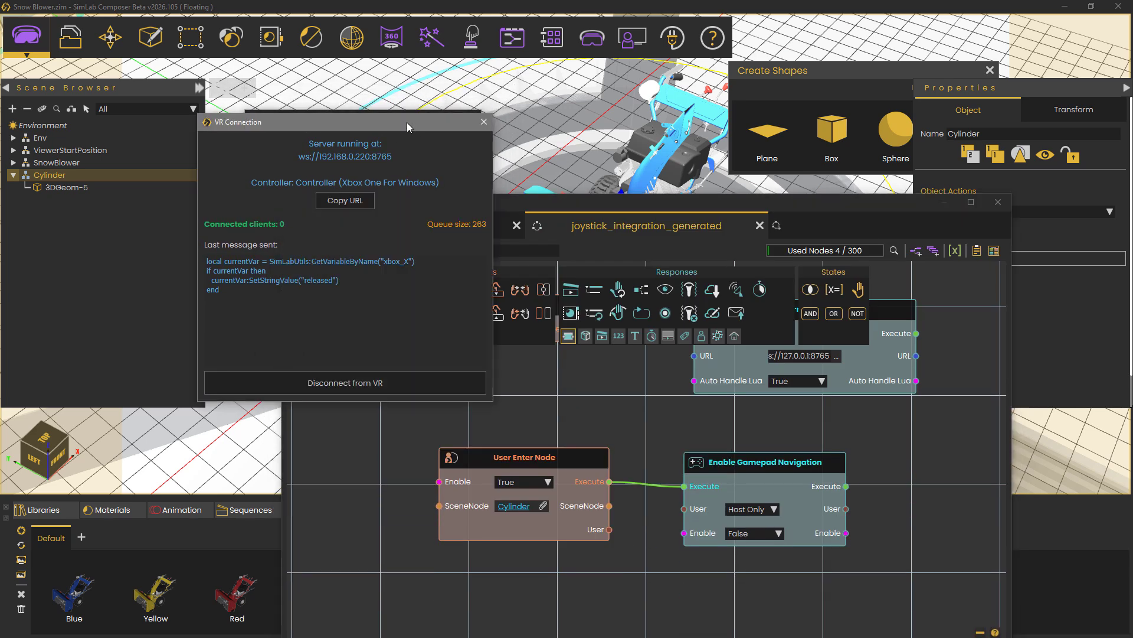
pyautogui.moveTo(407, 123); pyautogui.dragTo(342, 217)
pyautogui.moveTo(362, 121); pyautogui.dragTo(672, 135)
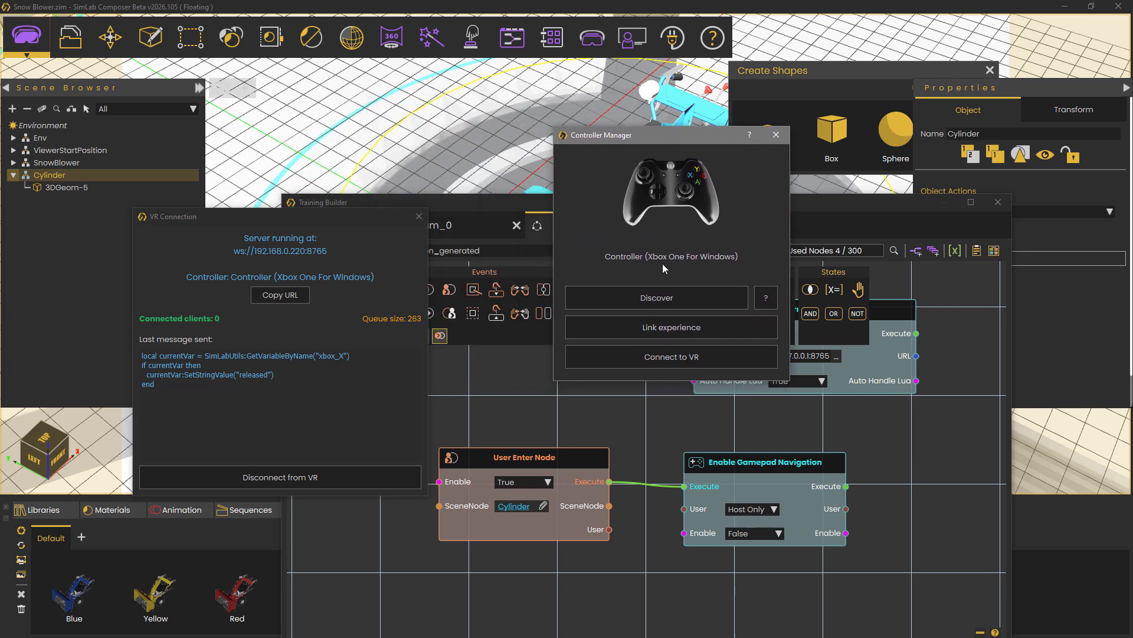
pyautogui.click(662, 299)
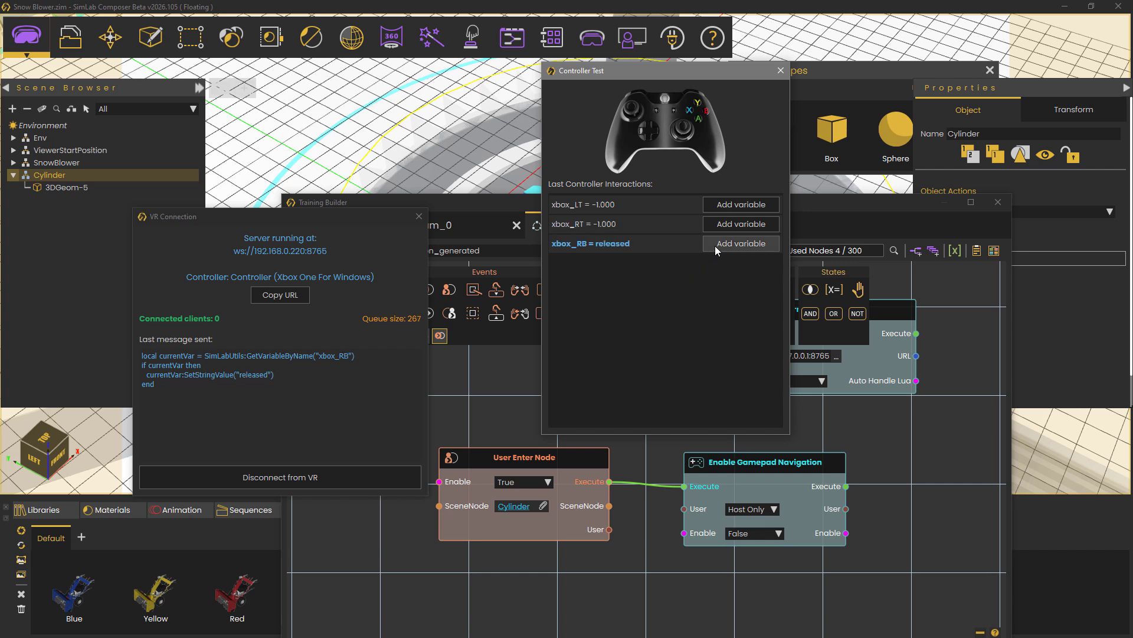
pyautogui.click(715, 246)
pyautogui.click(743, 267)
pyautogui.click(781, 71)
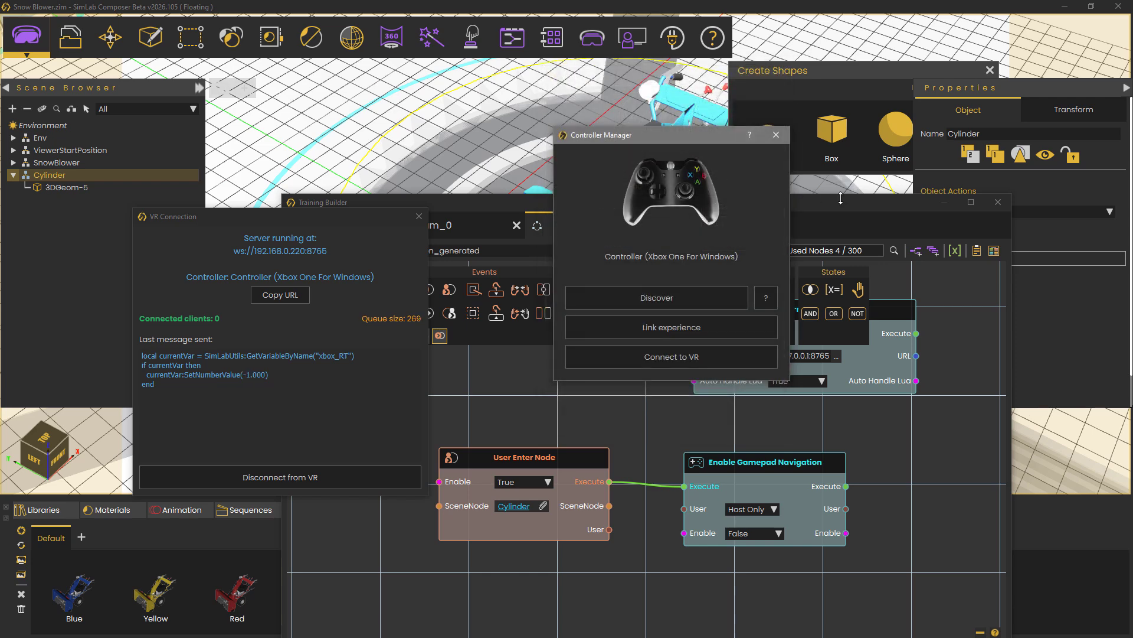
# Step: Add a Watch Boolean Expression state below User Enter Node in joystick_integration_generated, with the expression xbox_RB == 'pressed'
pyautogui.moveTo(841, 199); pyautogui.dragTo(837, 95)
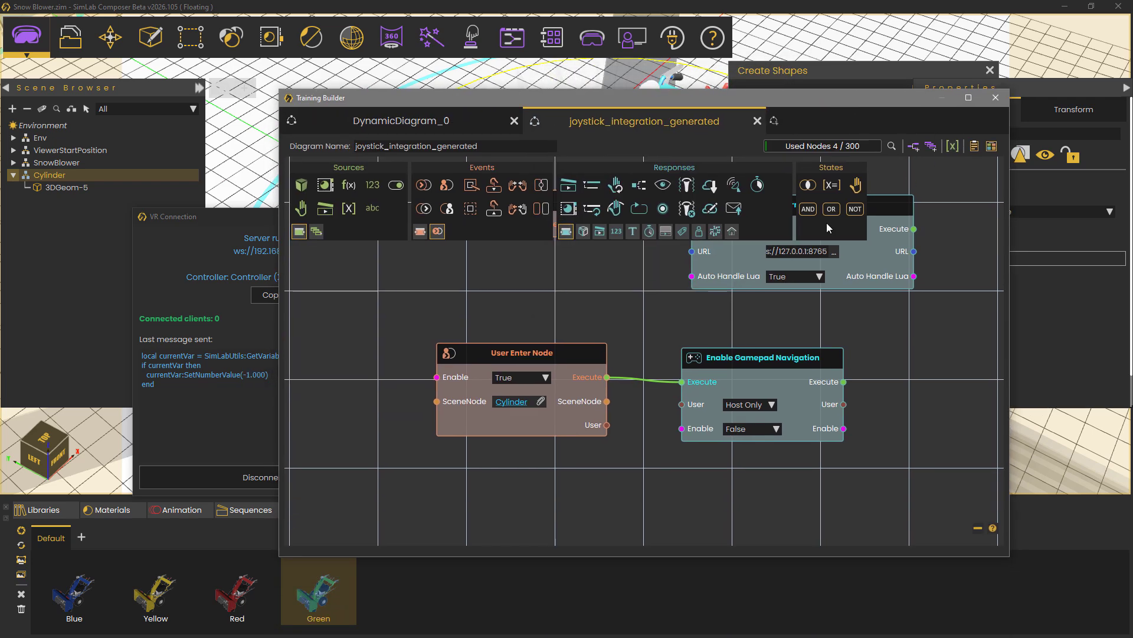
pyautogui.scroll(-1, 823, 222)
pyautogui.moveTo(833, 188); pyautogui.dragTo(447, 532)
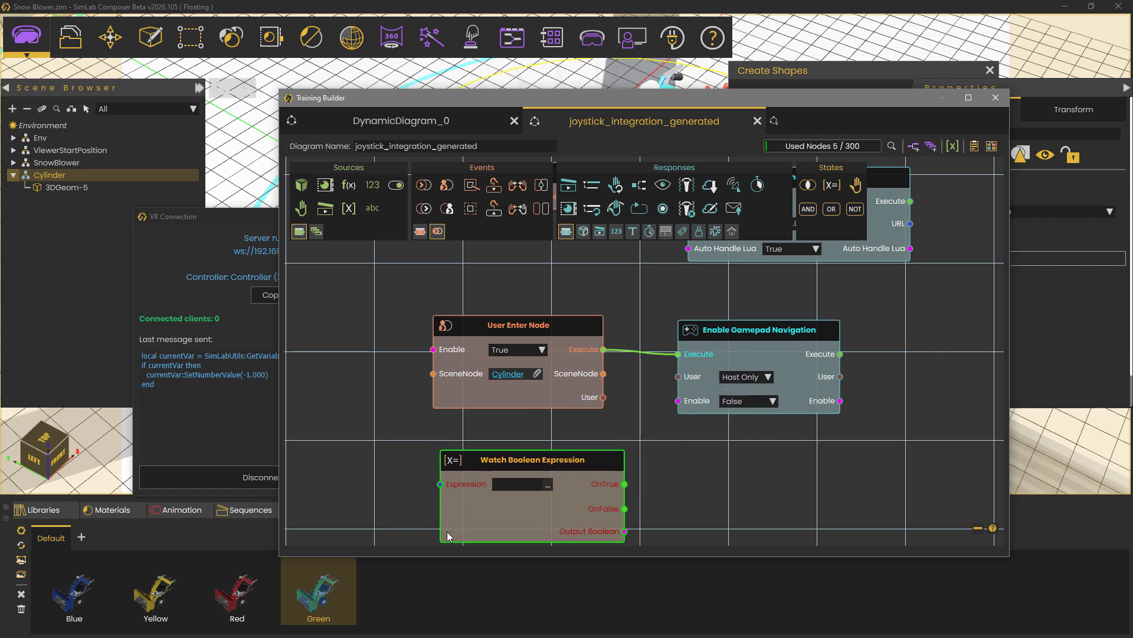
pyautogui.click(548, 484)
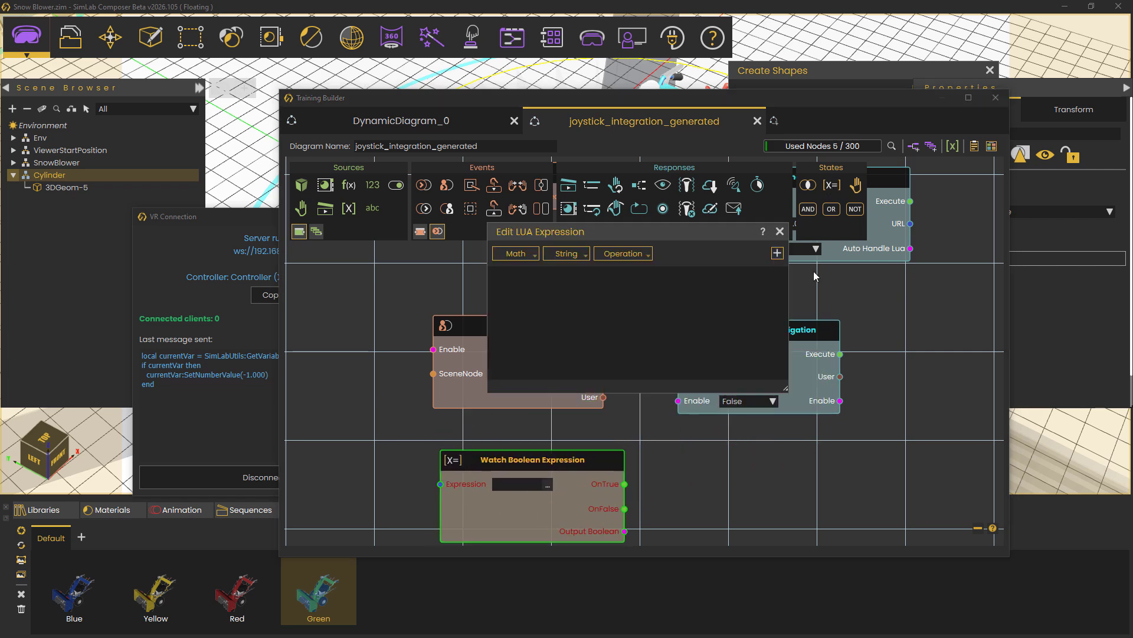
pyautogui.click(777, 253)
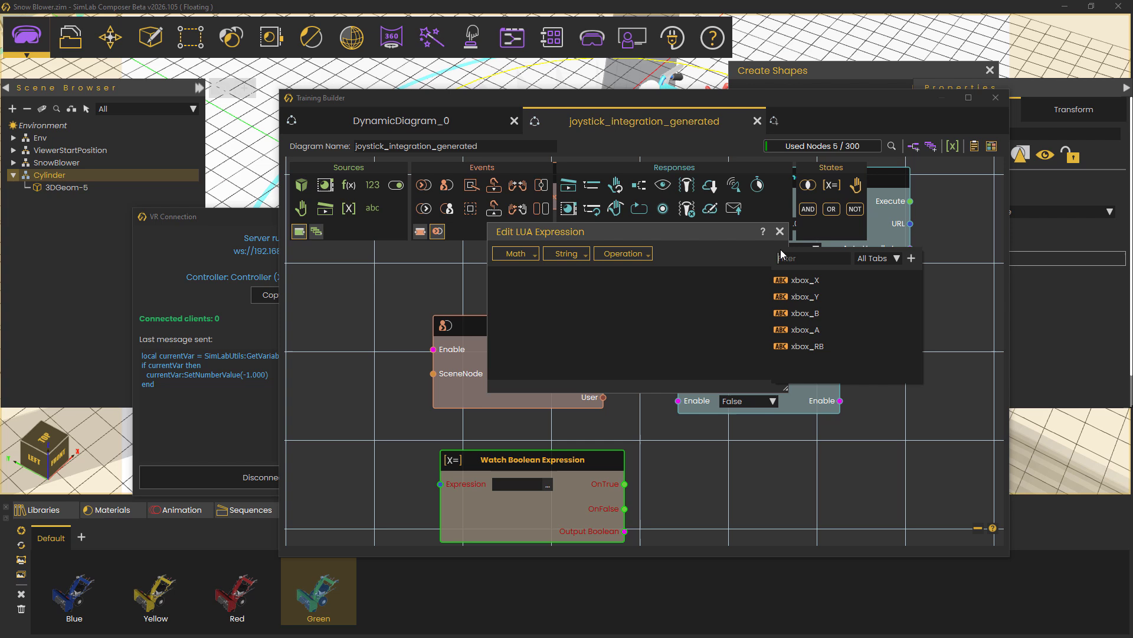
pyautogui.click(805, 347)
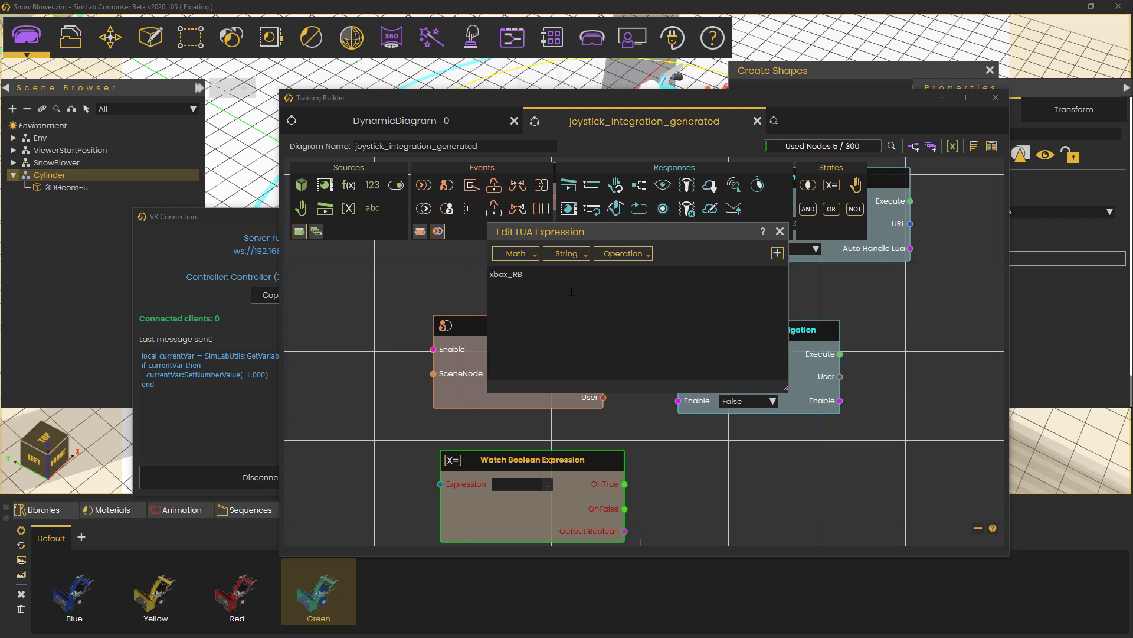
pyautogui.write("== 'pressed'")
pyautogui.click(780, 231)
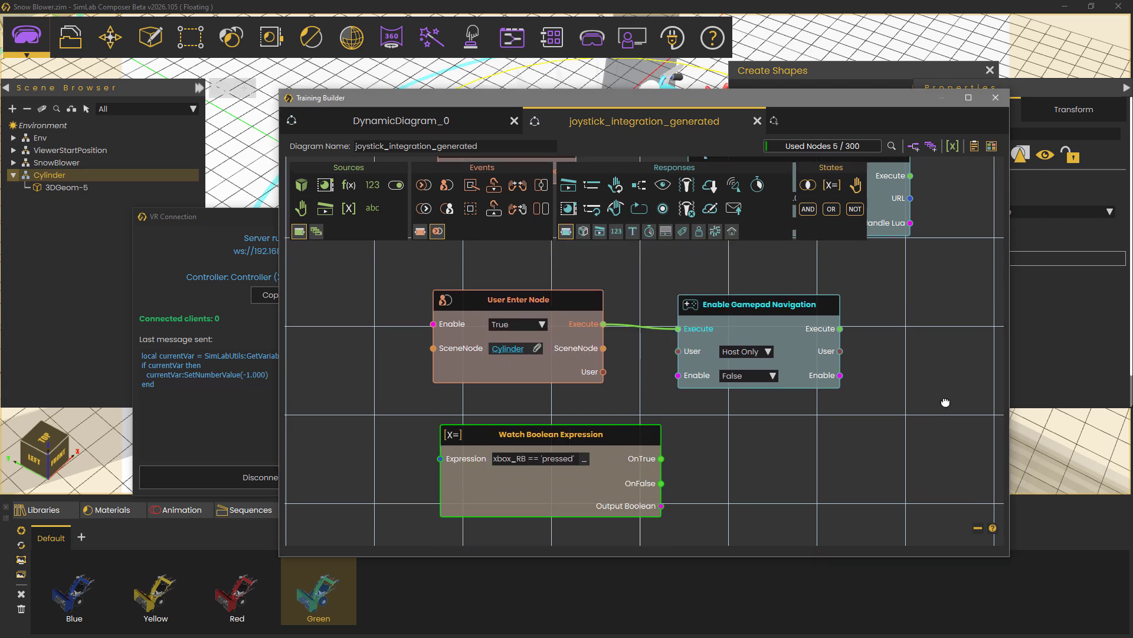
# Step: Duplicate the Enable Gamepad Navigation response, link it to the boolean expression's OnTrue, set Enable to True, and close the Training Builder
pyautogui.moveTo(946, 402); pyautogui.dragTo(948, 370, button='middle')
pyautogui.moveTo(767, 279); pyautogui.dragTo(771, 405)
pyautogui.hotkey('ctrl', 'c')
pyautogui.hotkey('ctrl', 'v')
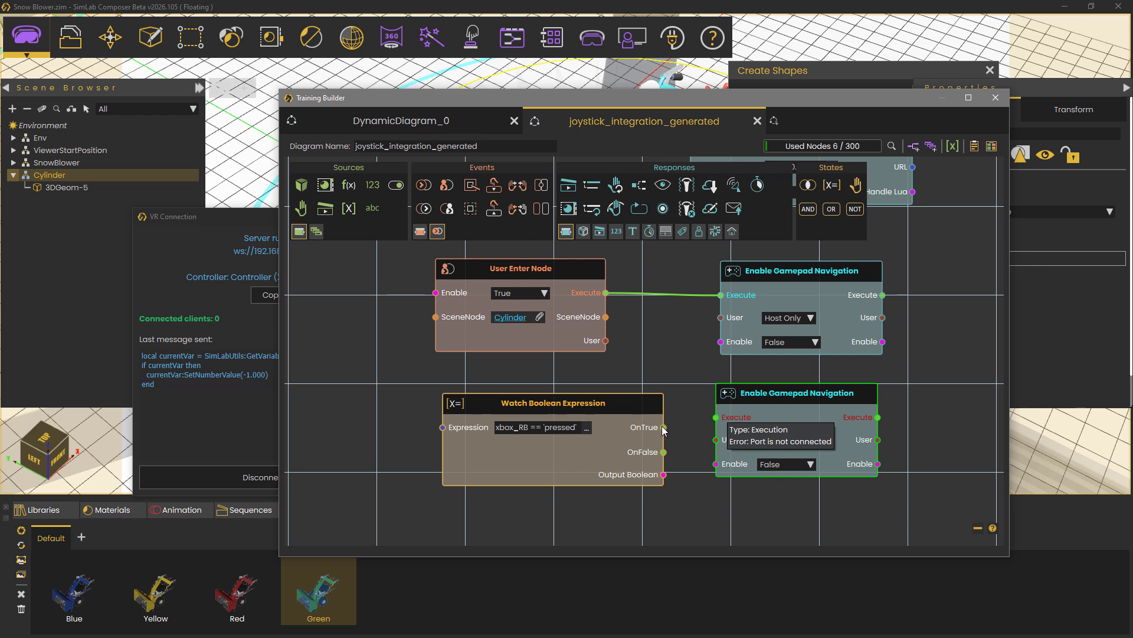
pyautogui.moveTo(664, 431); pyautogui.dragTo(717, 418)
pyautogui.click(785, 464)
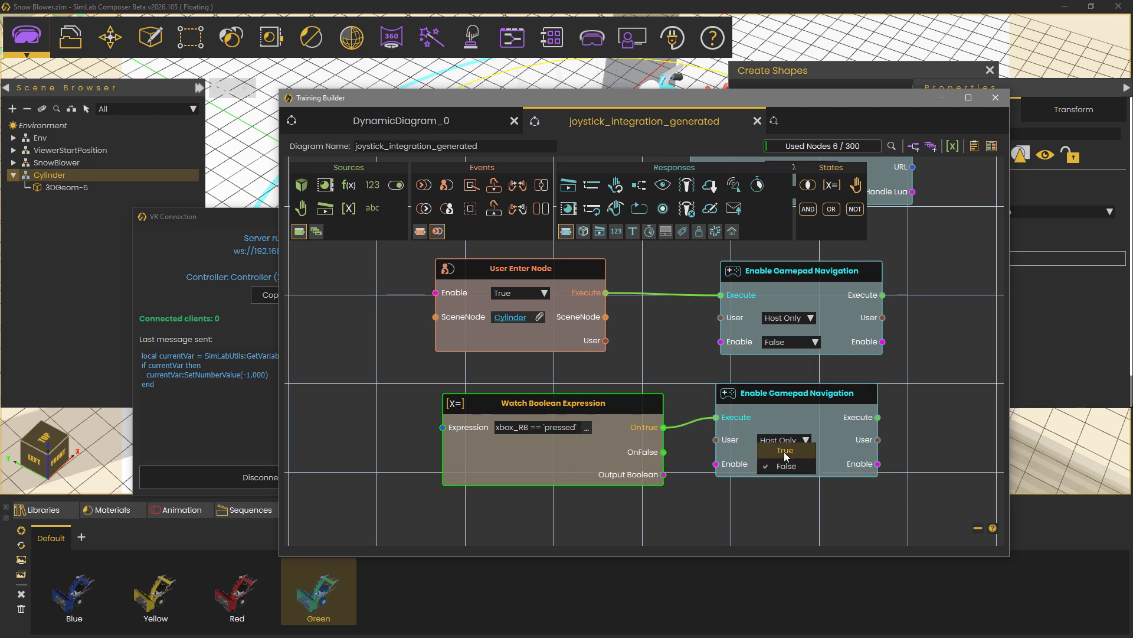
pyautogui.click(784, 452)
pyautogui.click(994, 98)
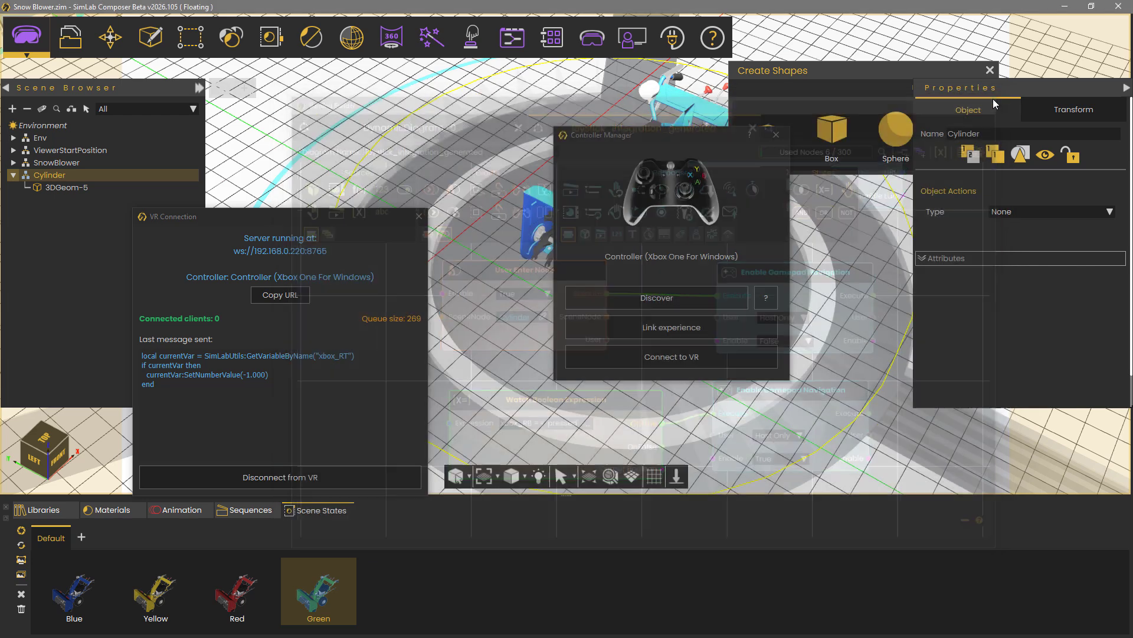
# Step: Launch the scene in the VR viewer's Desktop mode
pyautogui.moveTo(335, 214); pyautogui.dragTo(378, 165)
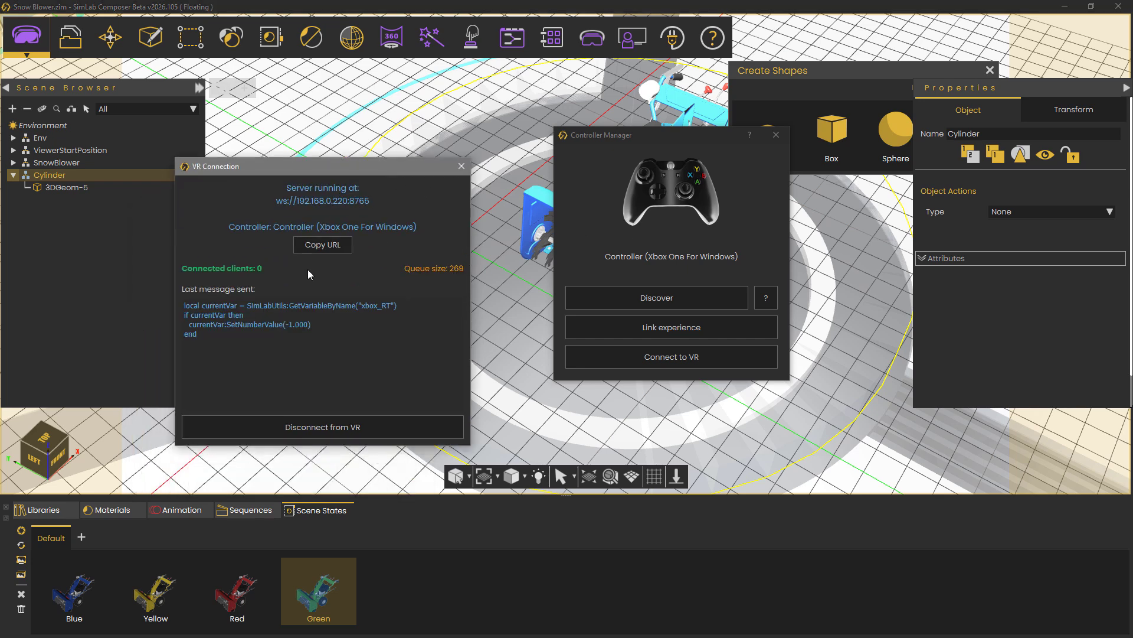
pyautogui.click(592, 37)
pyautogui.click(611, 83)
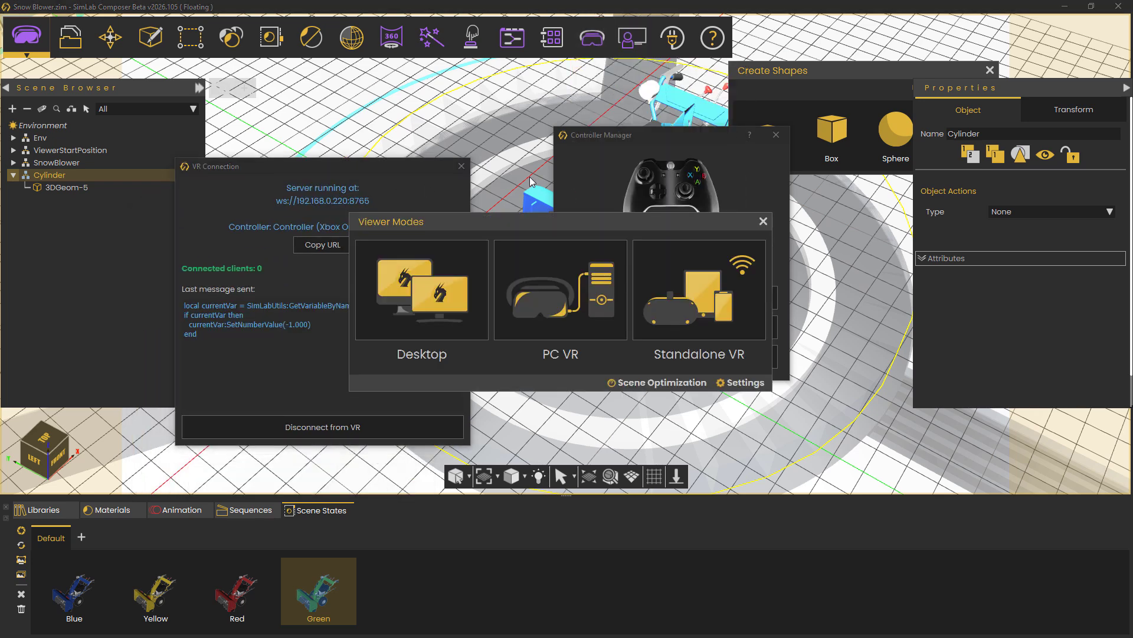
pyautogui.click(459, 295)
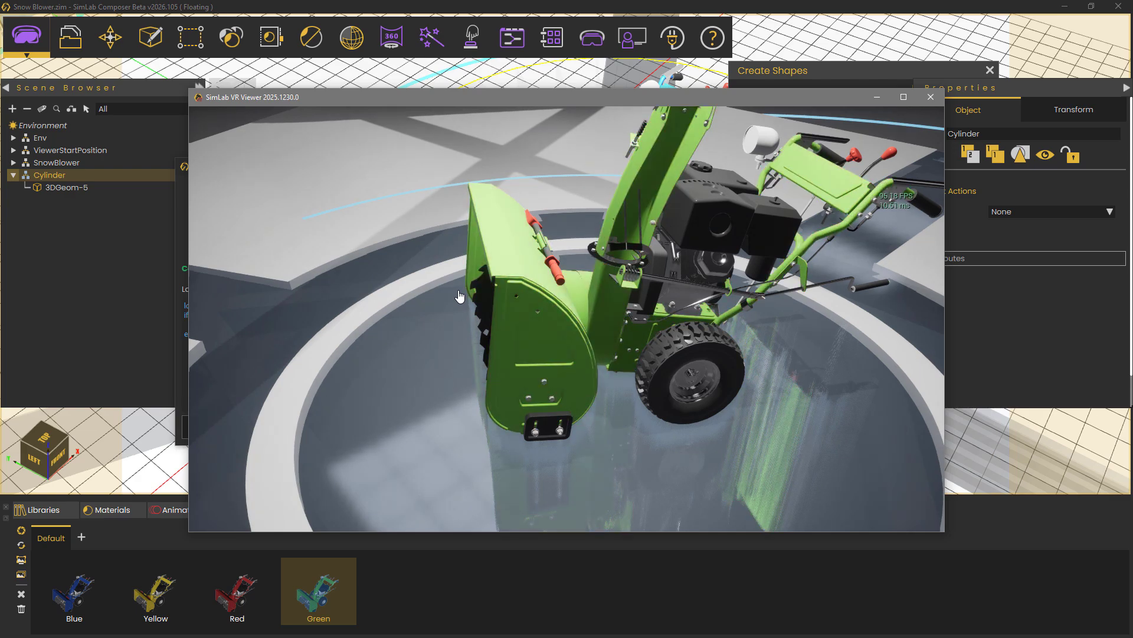
# Step: Test walking away from and back to the snow blower and switching its colours with the controller, and quit the viewer
pyautogui.press('s')
pyautogui.press('d')
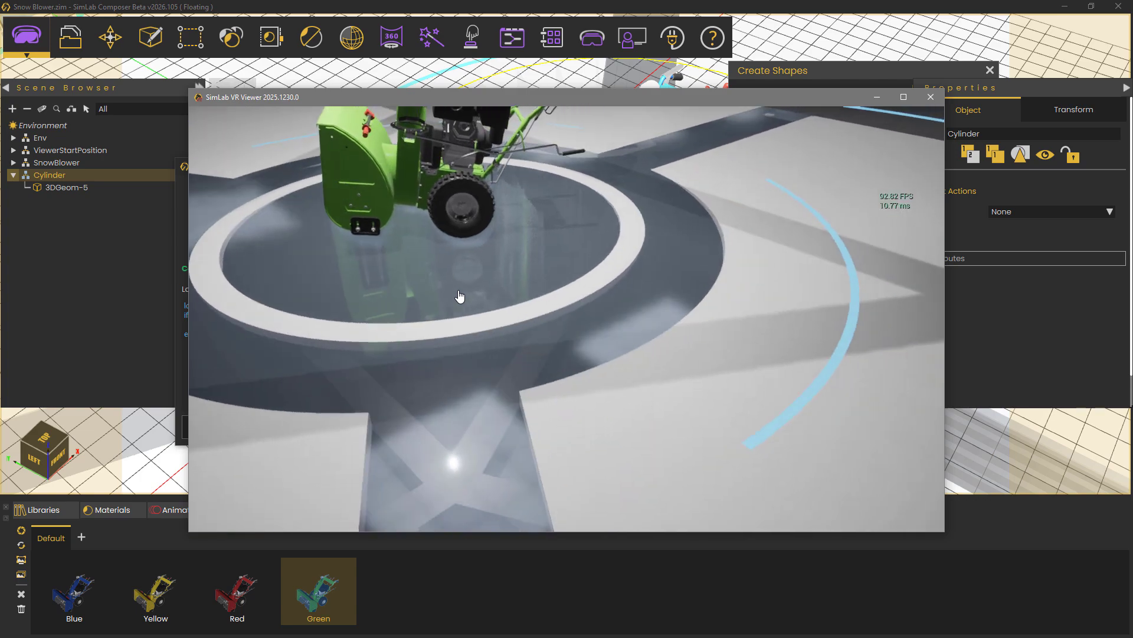
pyautogui.press('a')
pyautogui.press('w')
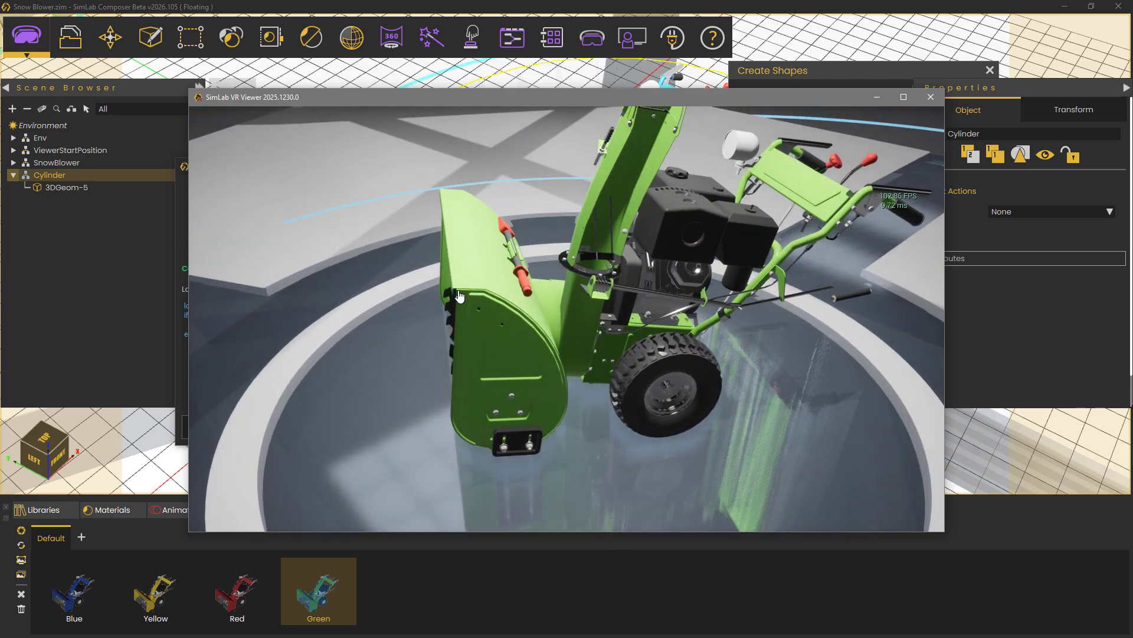
pyautogui.click(459, 295)
pyautogui.click(459, 294)
pyautogui.click(459, 295)
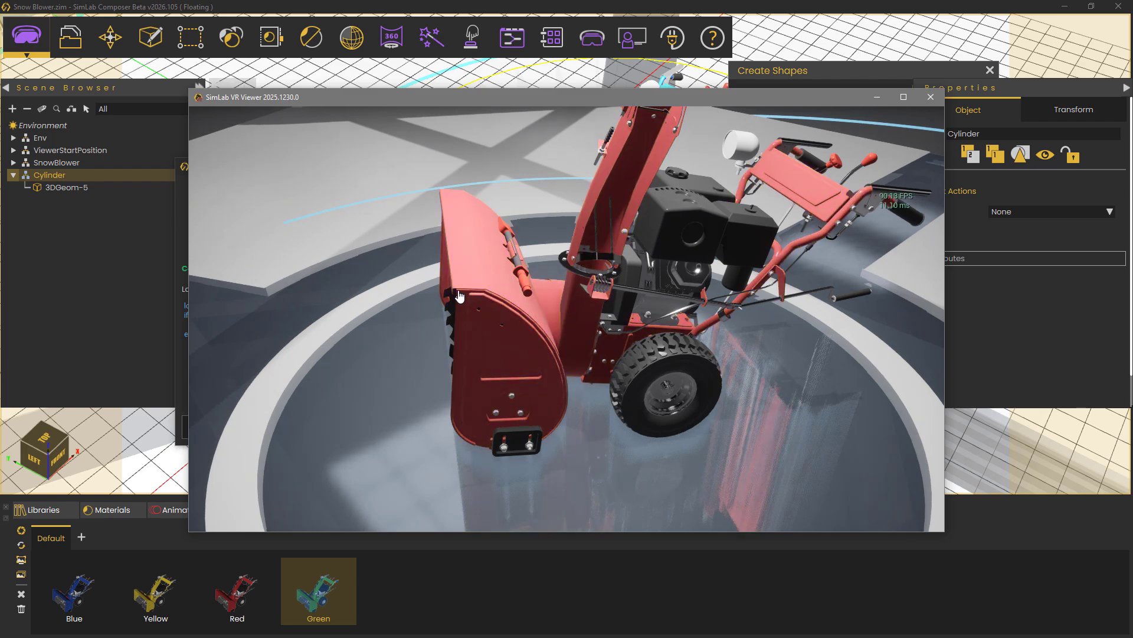
pyautogui.press('s')
pyautogui.press('Escape')
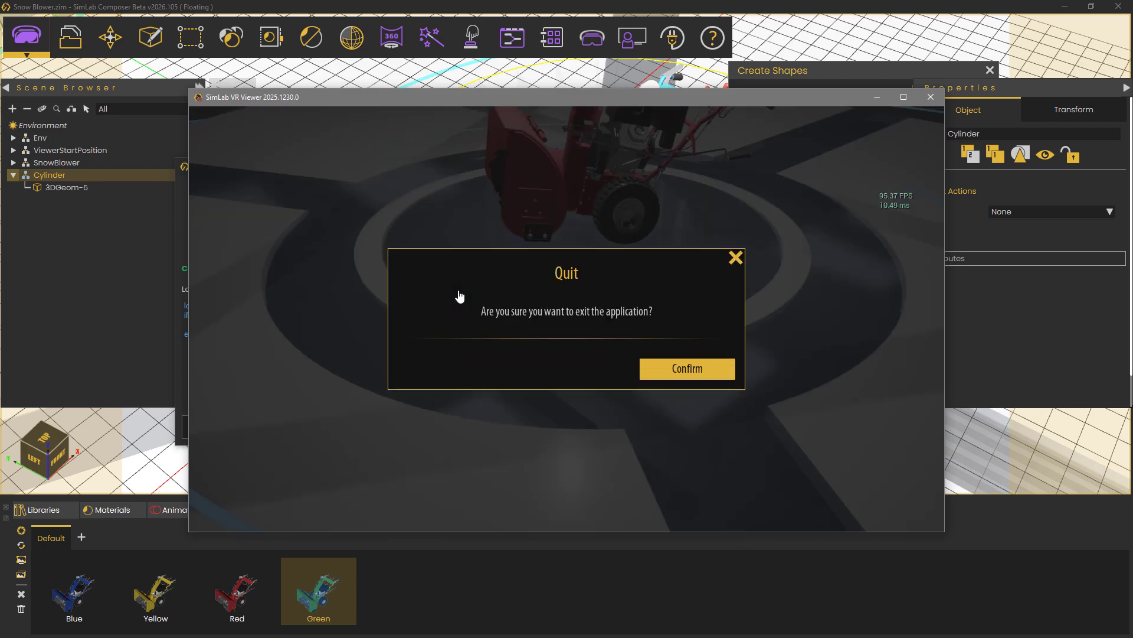
pyautogui.press('Return')
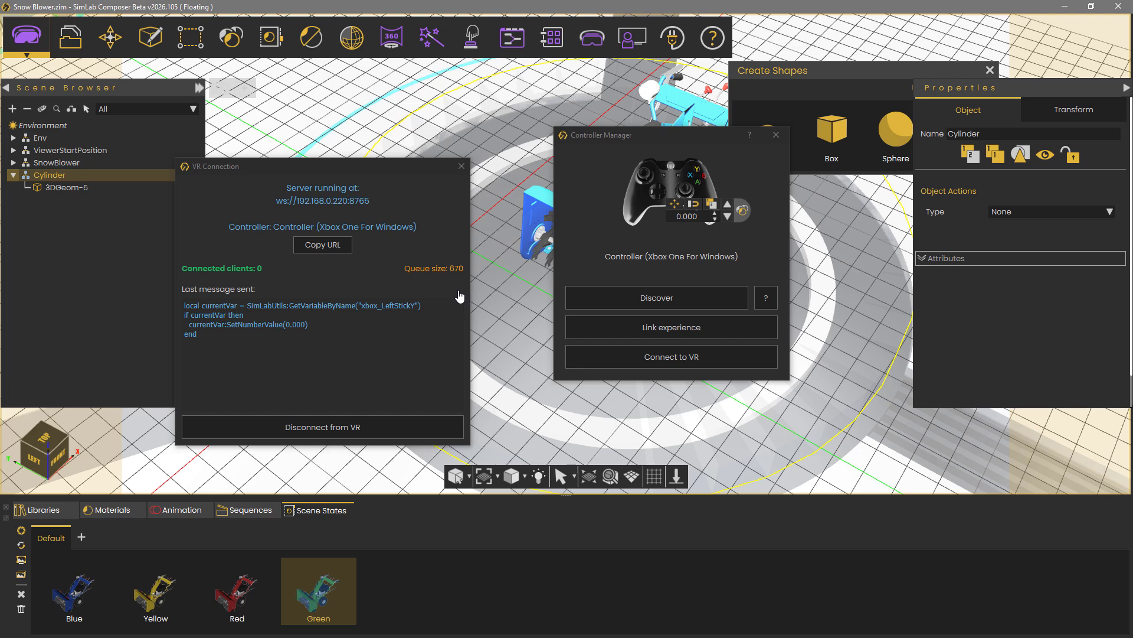
# Step: Discover the controller's right stick inputs and add xbox_RightStickX as a variable
pyautogui.moveTo(588, 137); pyautogui.dragTo(522, 406)
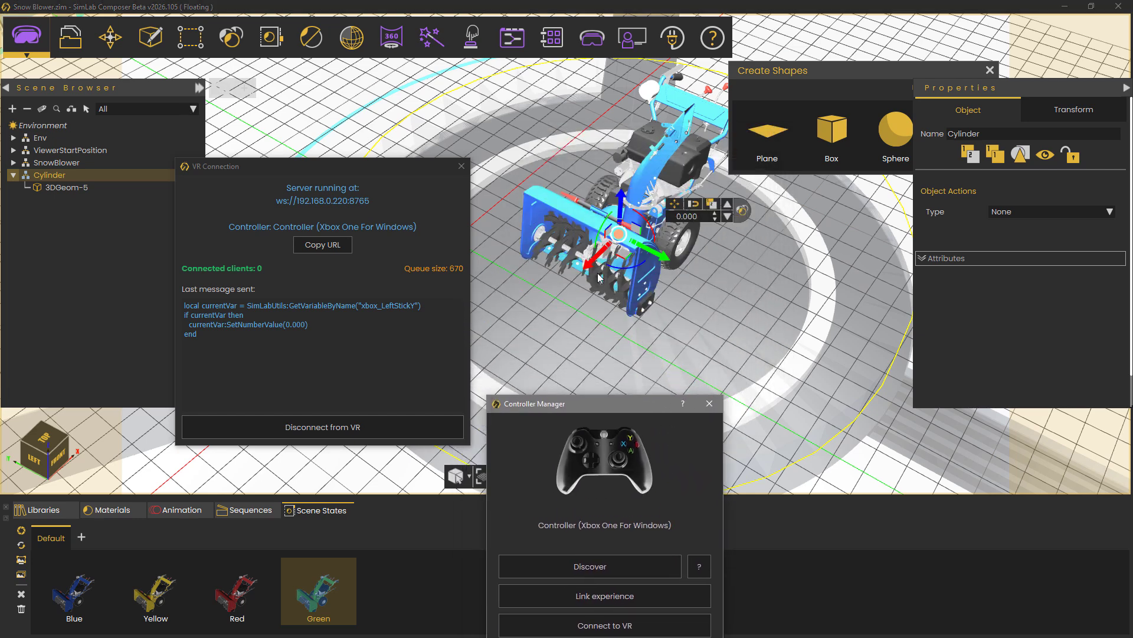
pyautogui.click(51, 162)
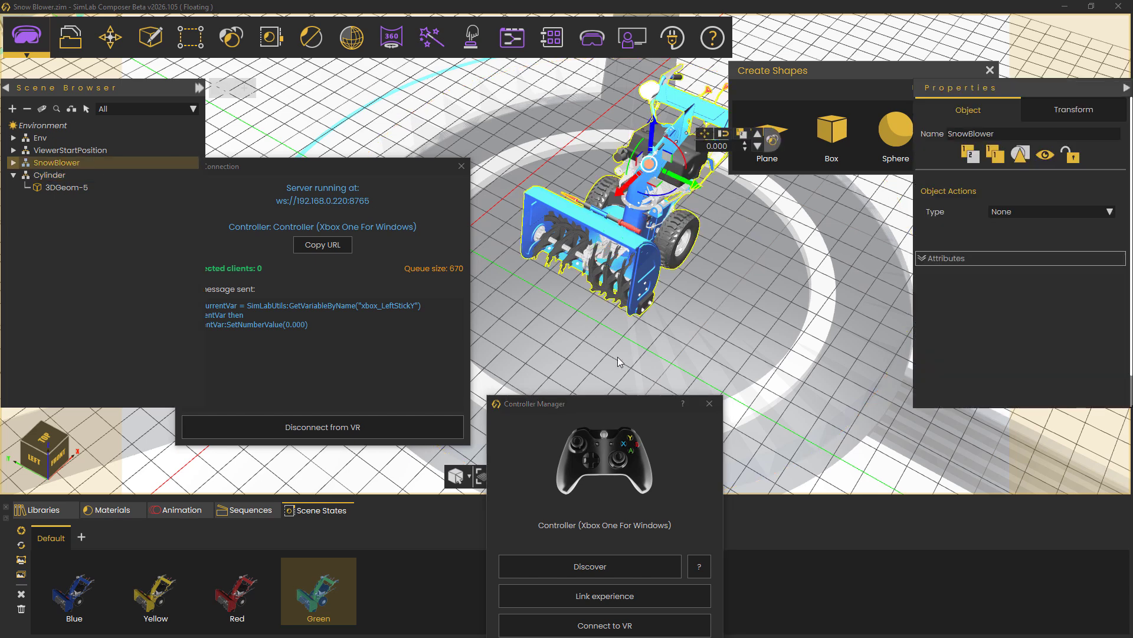
pyautogui.moveTo(606, 405); pyautogui.dragTo(594, 137)
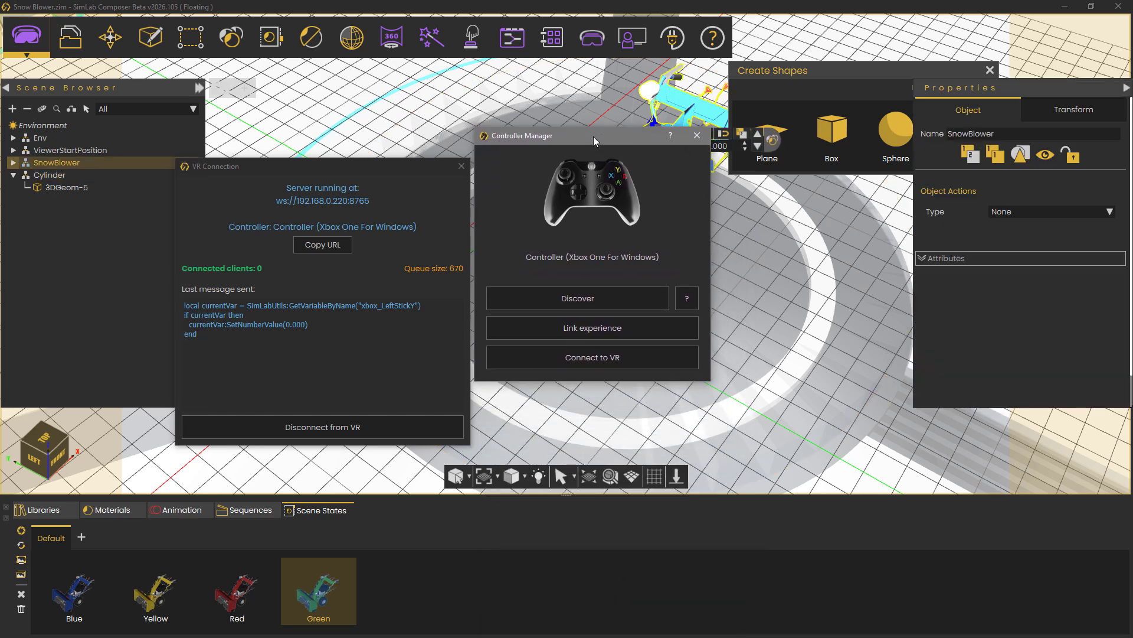
pyautogui.click(577, 298)
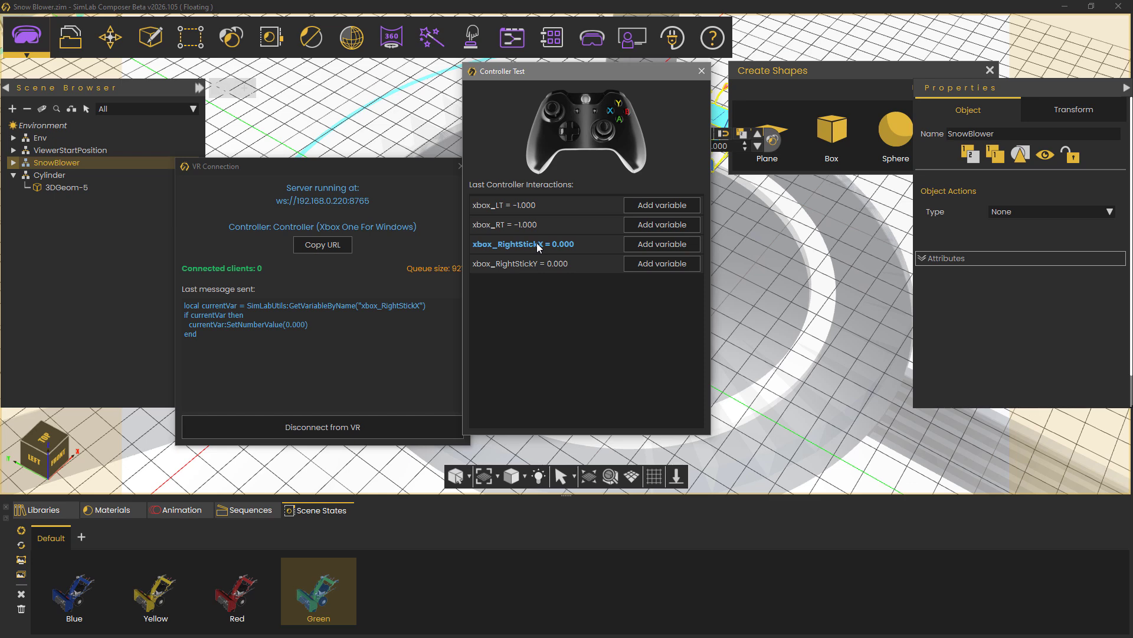
pyautogui.click(663, 245)
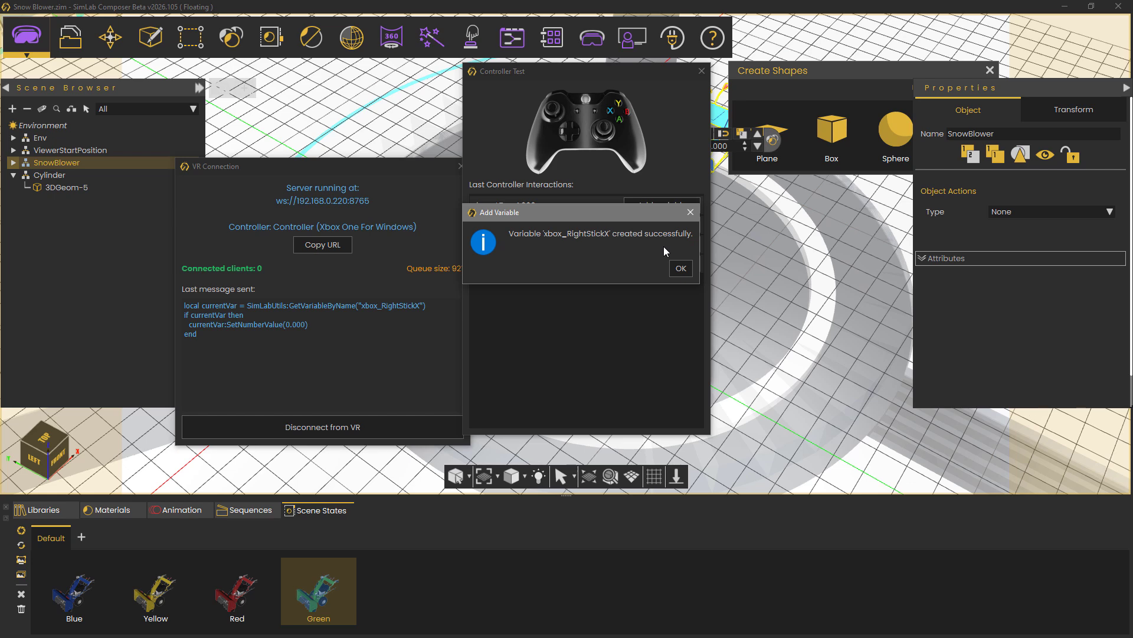
pyautogui.click(678, 269)
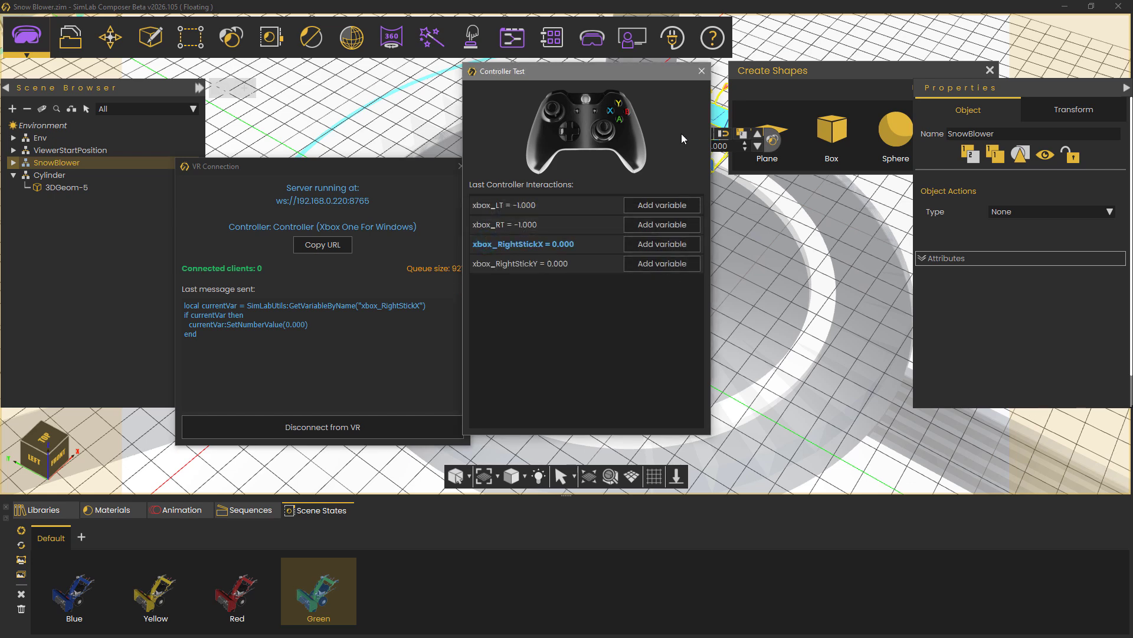
pyautogui.click(701, 73)
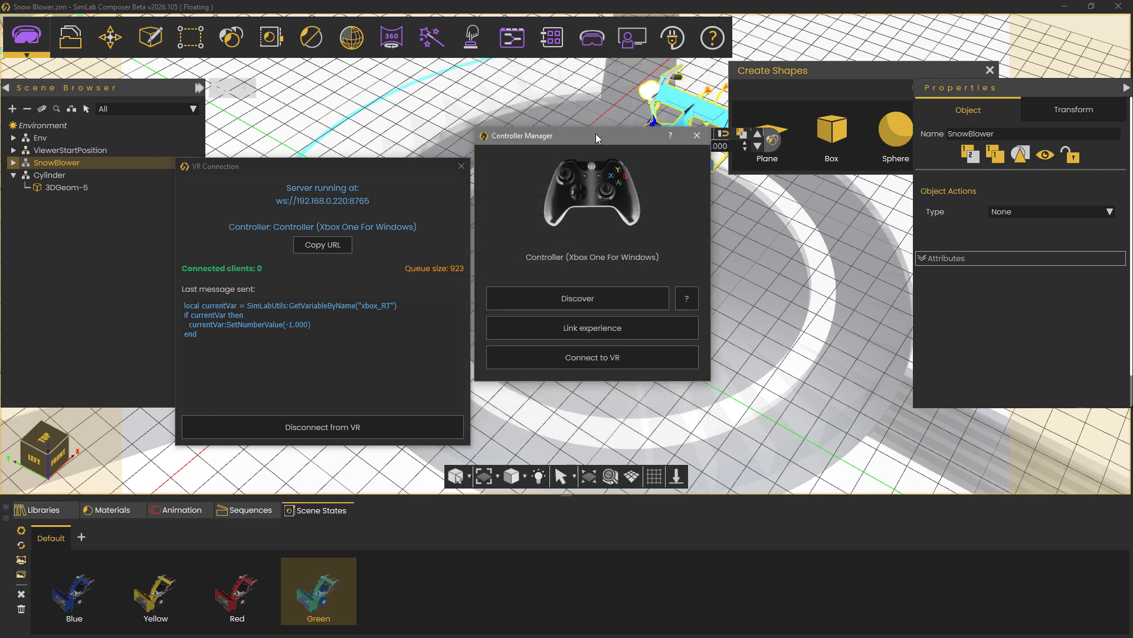
# Step: Add a second Watch Boolean Expression state below the xbox_RB one in the joystick_integration_generated diagram
pyautogui.moveTo(596, 133); pyautogui.dragTo(299, 143)
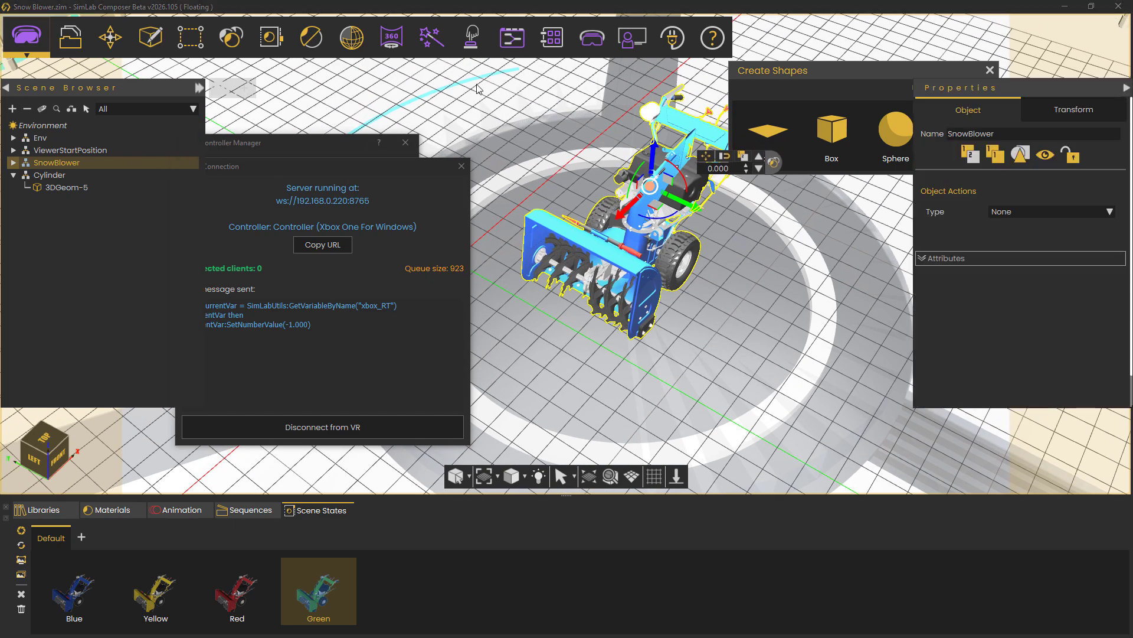
pyautogui.click(509, 41)
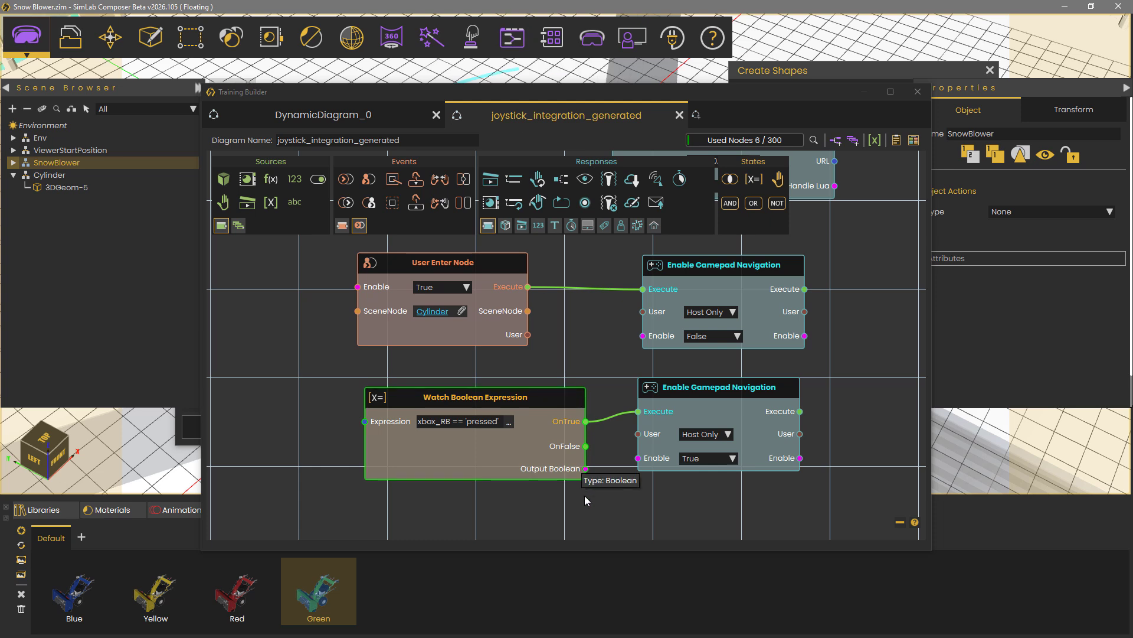
pyautogui.moveTo(587, 494); pyautogui.dragTo(564, 346)
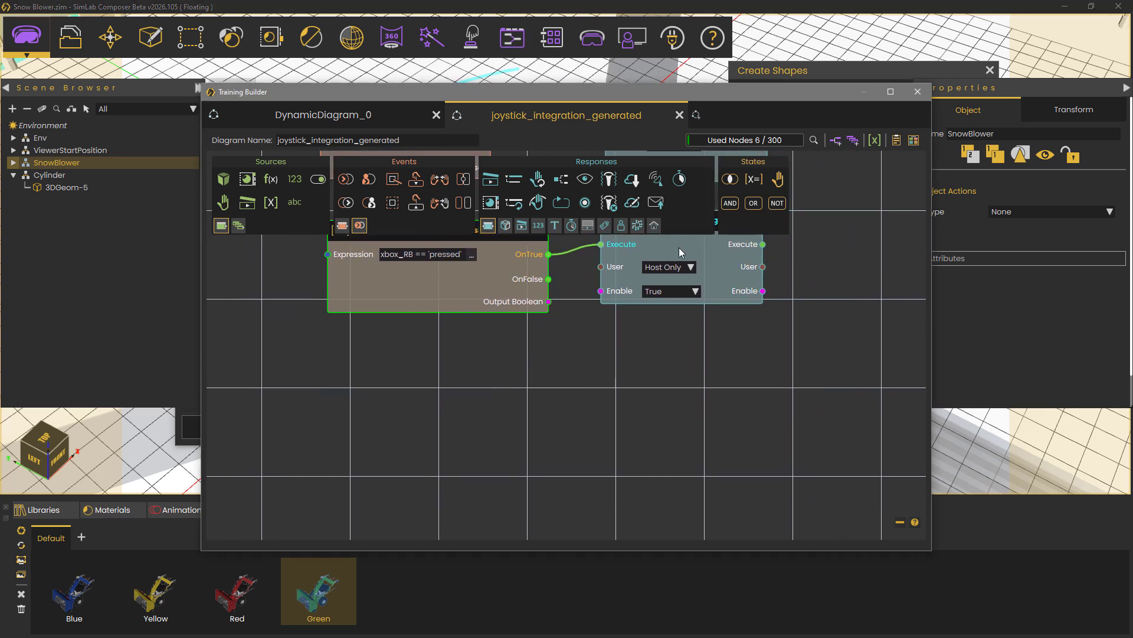
pyautogui.click(754, 178)
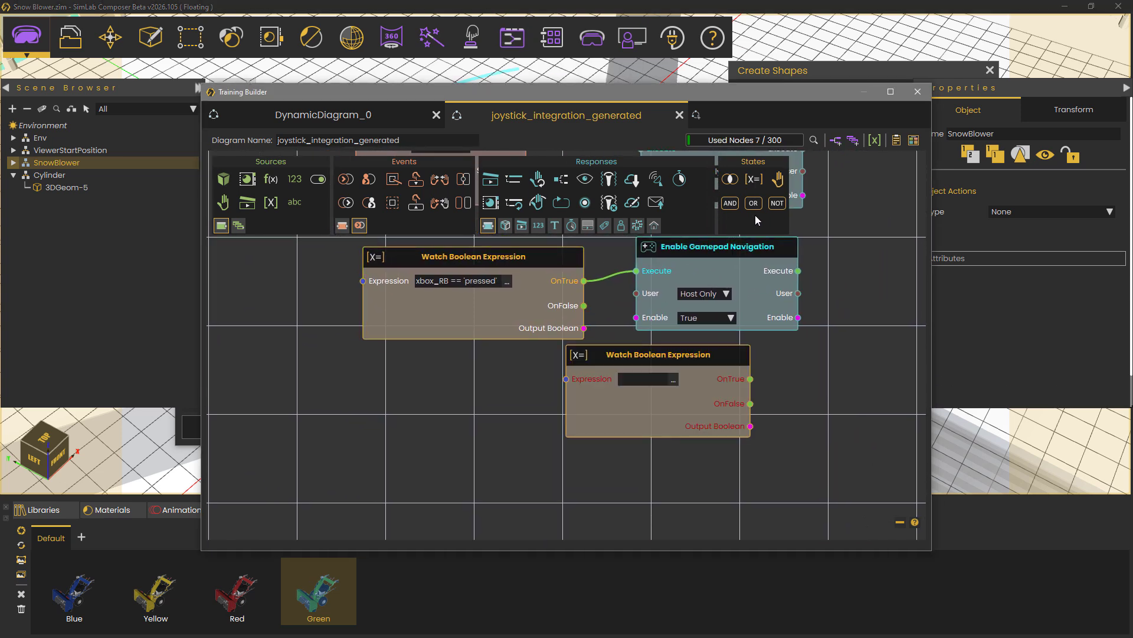
pyautogui.moveTo(657, 364); pyautogui.dragTo(446, 423)
pyautogui.moveTo(612, 414); pyautogui.dragTo(698, 390)
# Step: Set the new Watch Boolean Expression's expression to xbox_RightStickX ~= 0 and make room beside the node
pyautogui.click(547, 418)
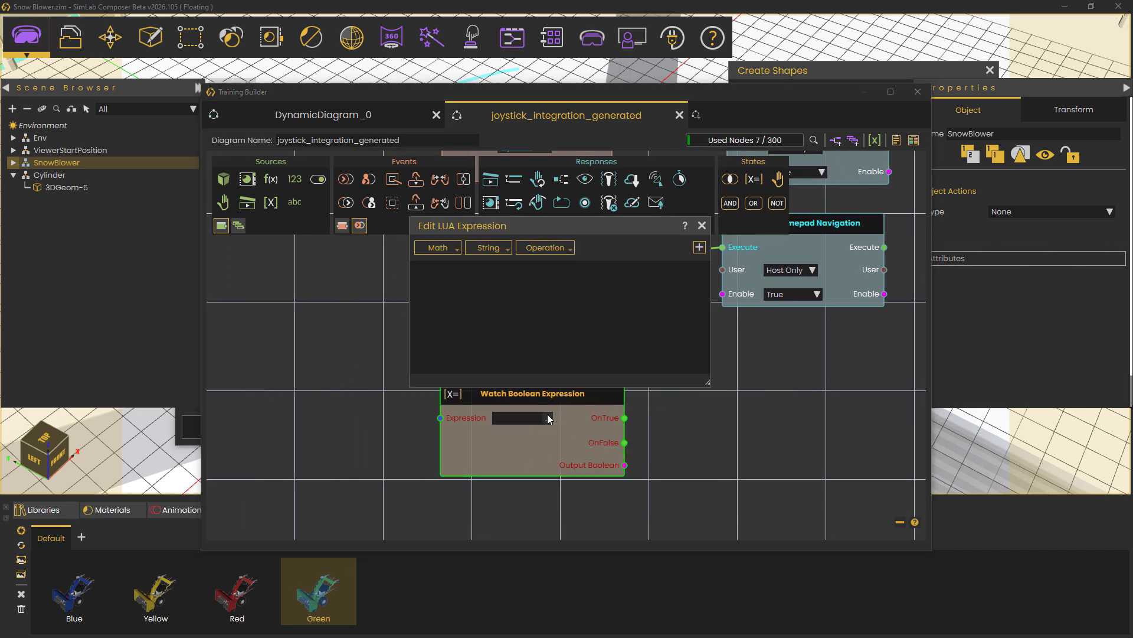
pyautogui.click(564, 248)
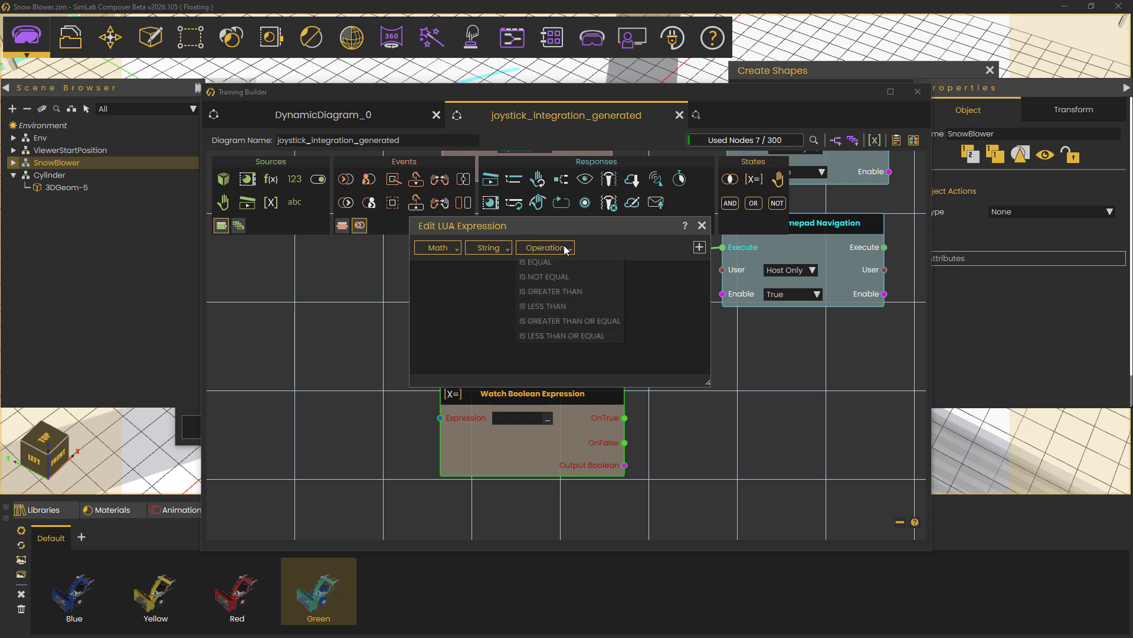
pyautogui.click(567, 278)
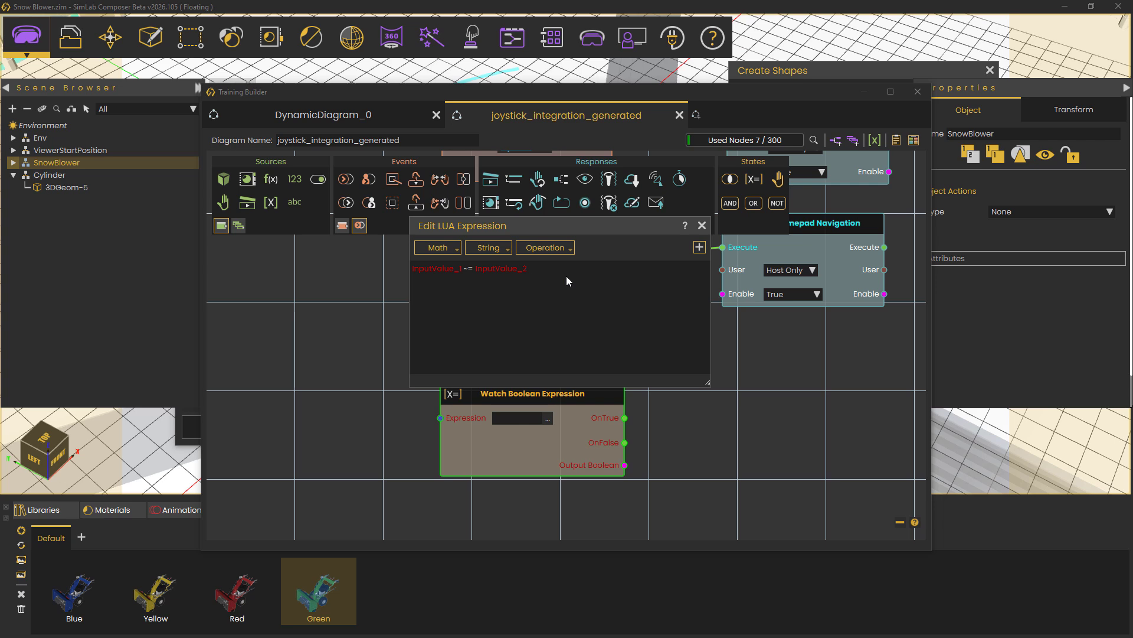
pyautogui.moveTo(460, 268); pyautogui.dragTo(401, 274)
pyautogui.press('BackSpace')
pyautogui.press('BackSpace')
pyautogui.click(699, 247)
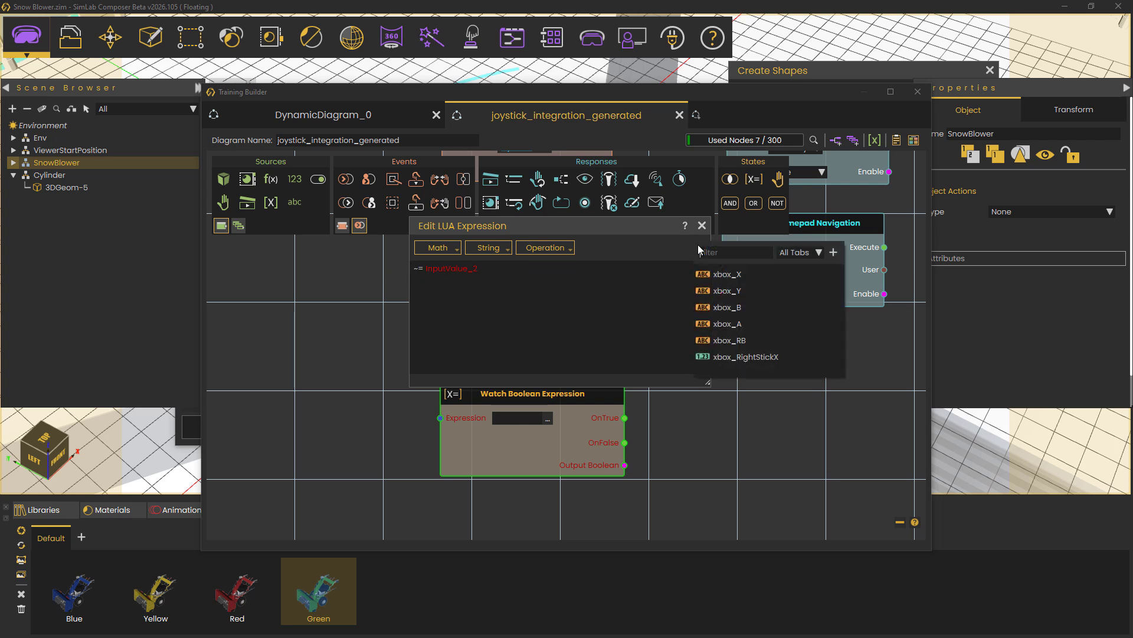
pyautogui.click(746, 356)
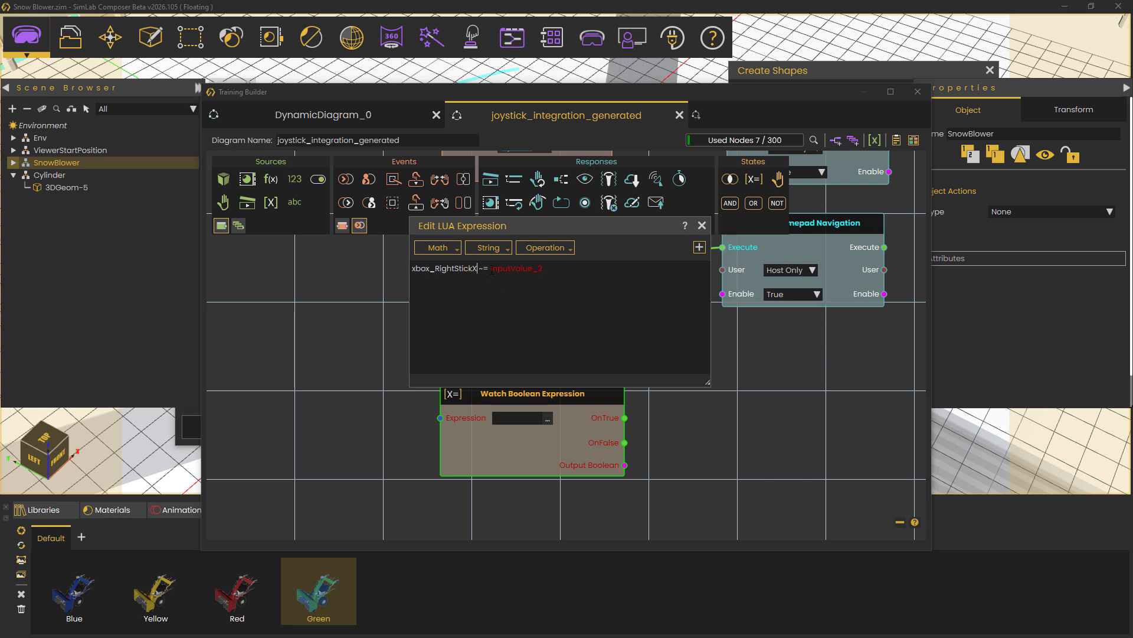
pyautogui.moveTo(491, 269); pyautogui.dragTo(562, 275)
pyautogui.write('0')
pyautogui.click(702, 225)
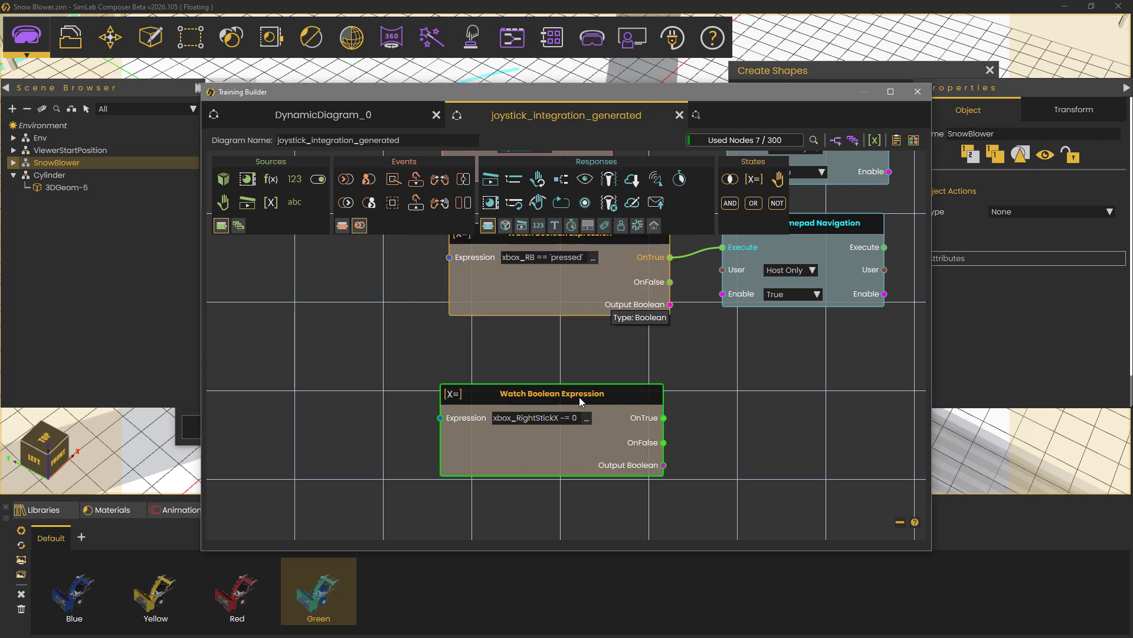
pyautogui.moveTo(579, 396); pyautogui.dragTo(518, 406)
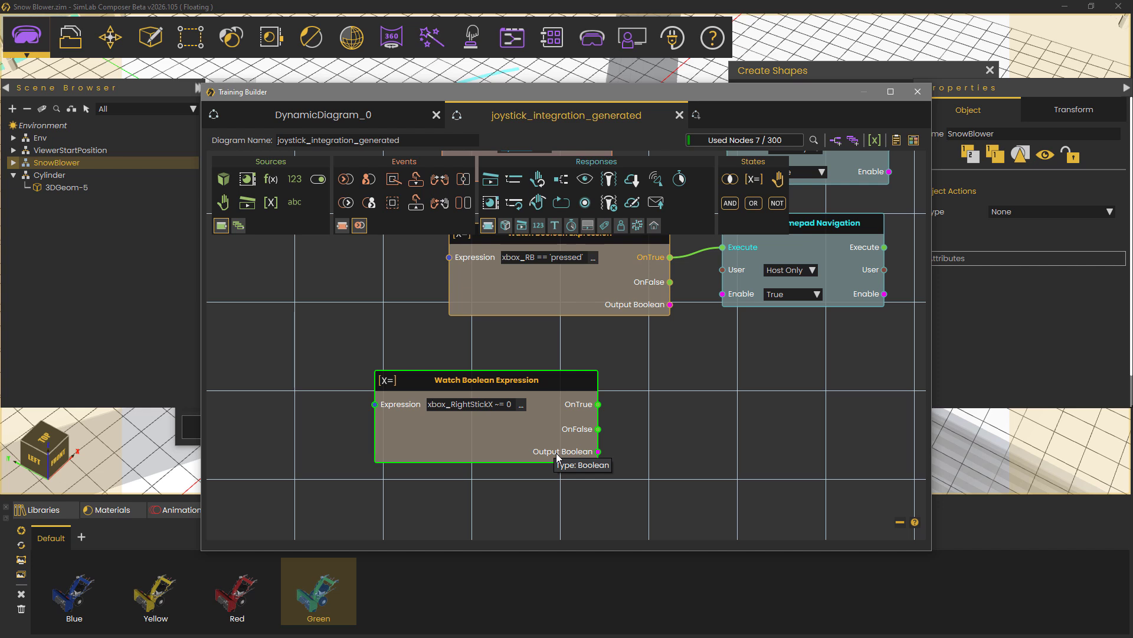
# Step: Add a Ticker event with an interval of .01 and link the right stick expression's Output Boolean to its Enable input
pyautogui.click(343, 225)
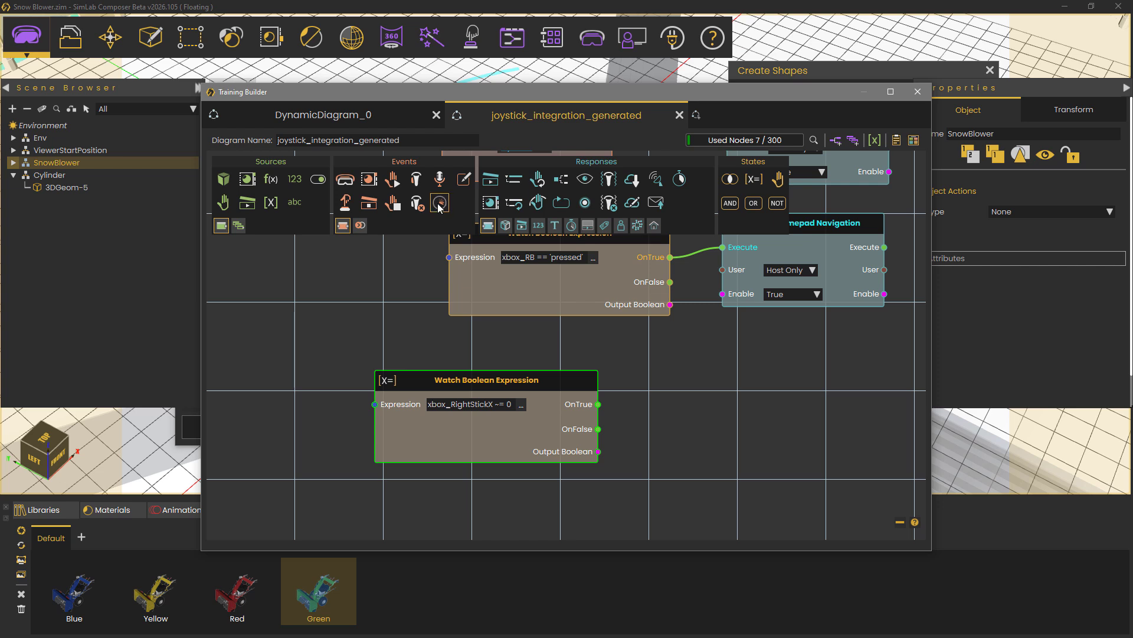
pyautogui.moveTo(440, 206); pyautogui.dragTo(691, 412)
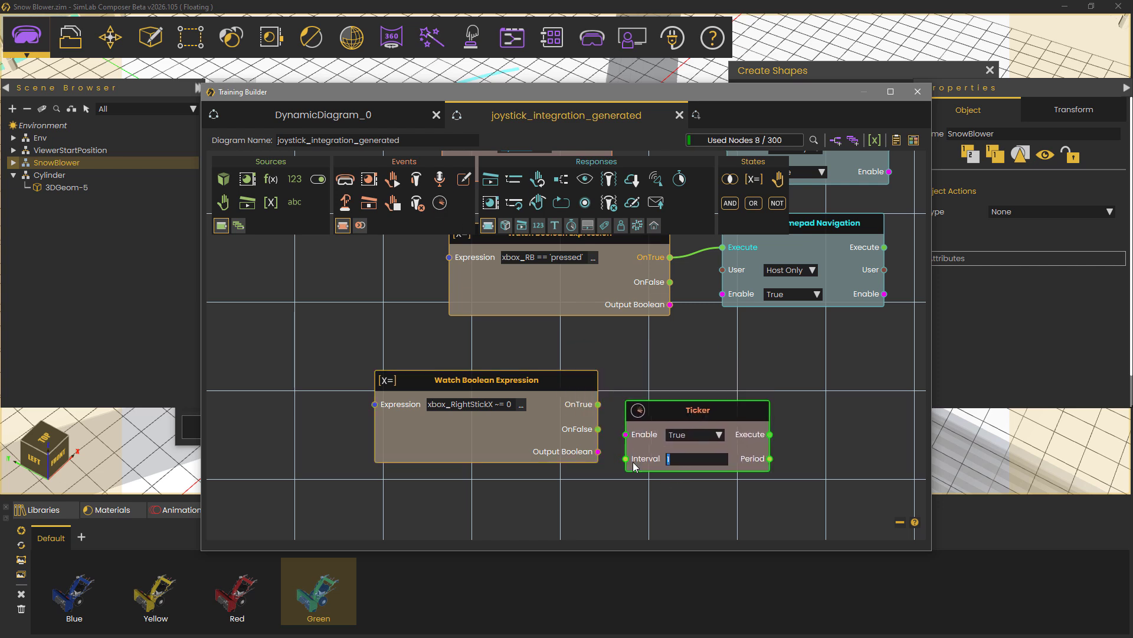
pyautogui.write('.01')
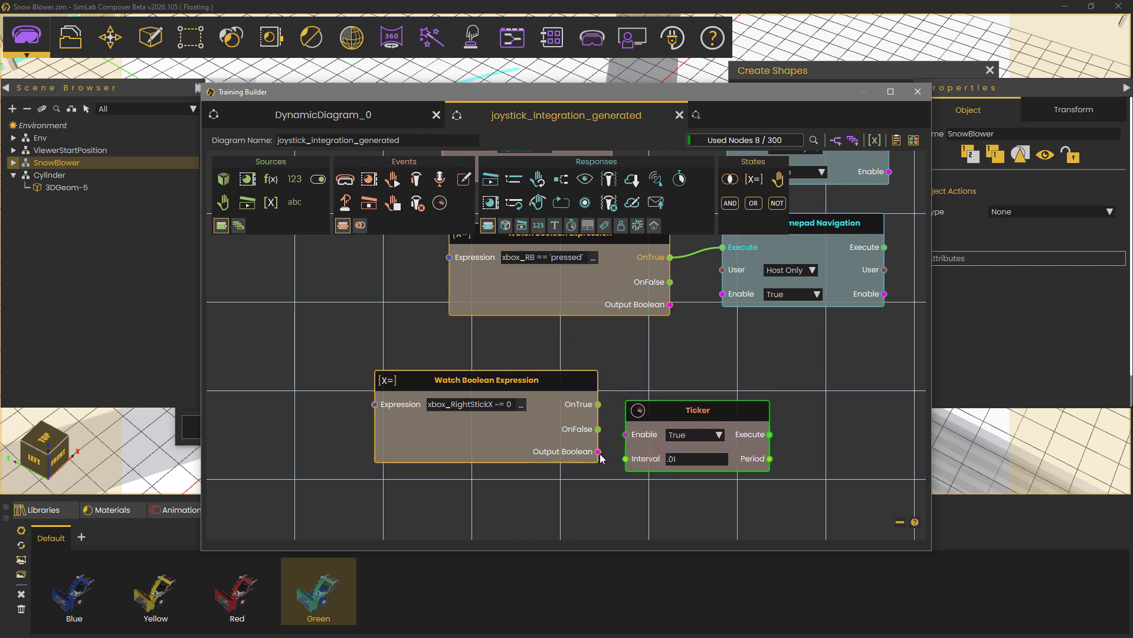
pyautogui.moveTo(599, 453); pyautogui.dragTo(627, 436)
pyautogui.moveTo(823, 435); pyautogui.dragTo(652, 405, button='middle')
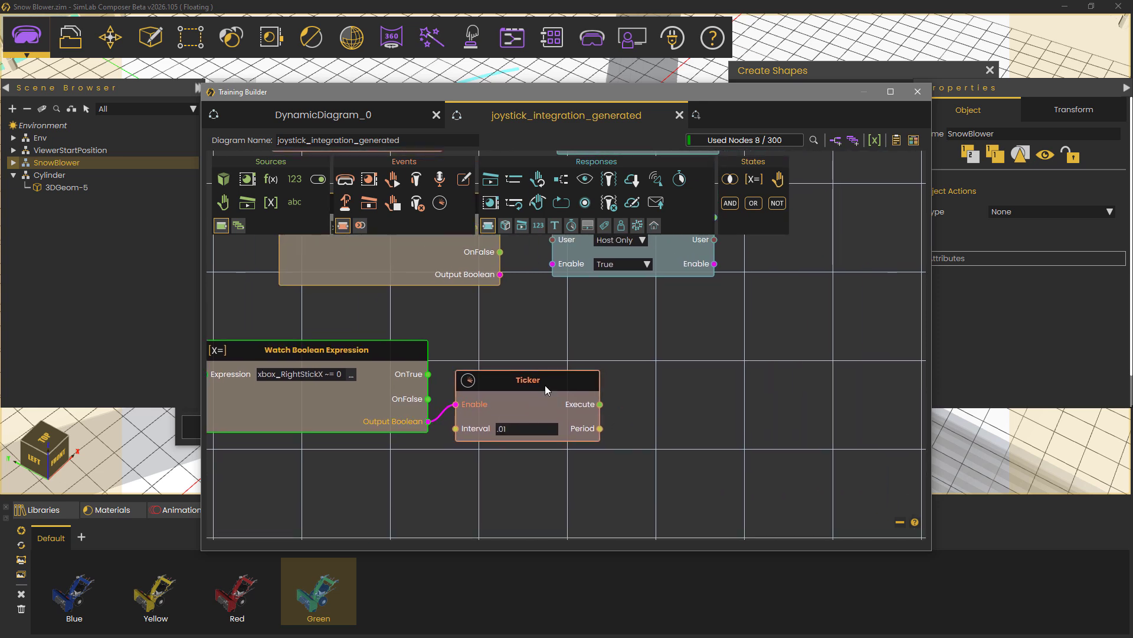
pyautogui.moveTo(545, 385); pyautogui.dragTo(576, 377)
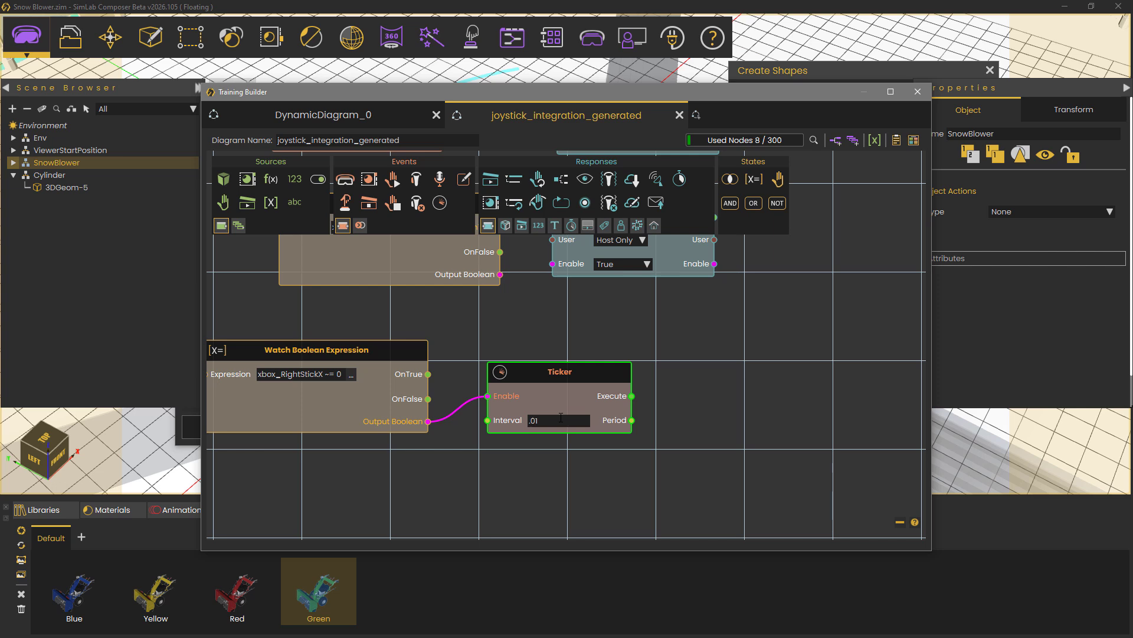
# Step: Add a Get Node Rotation response for SnowBlower and link the Ticker's Execute output to it
pyautogui.click(62, 162)
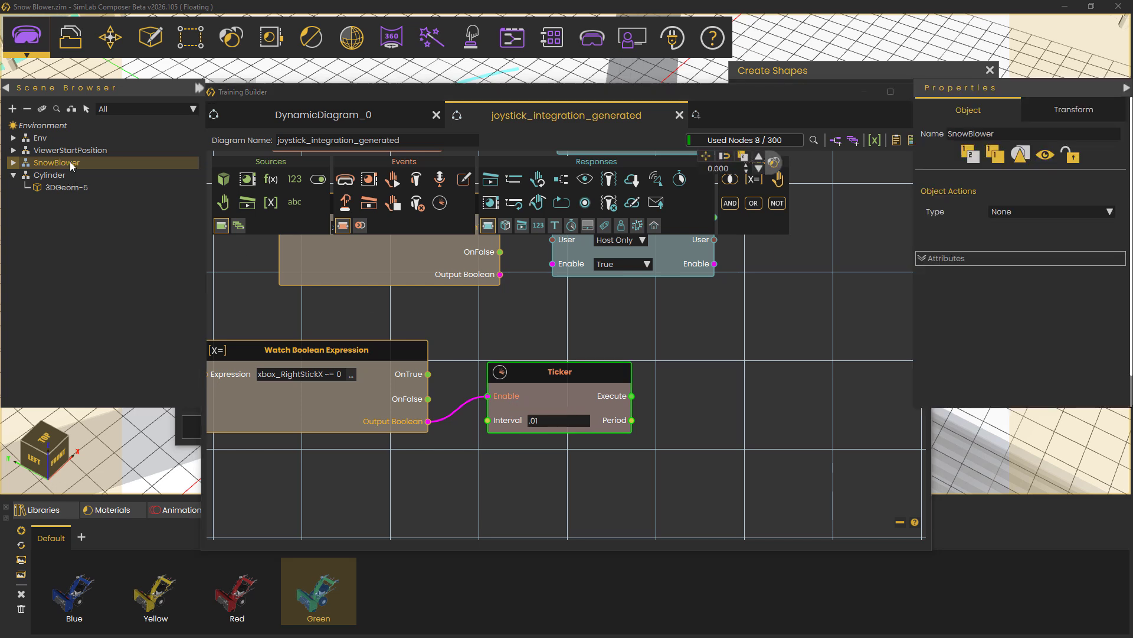
pyautogui.click(504, 226)
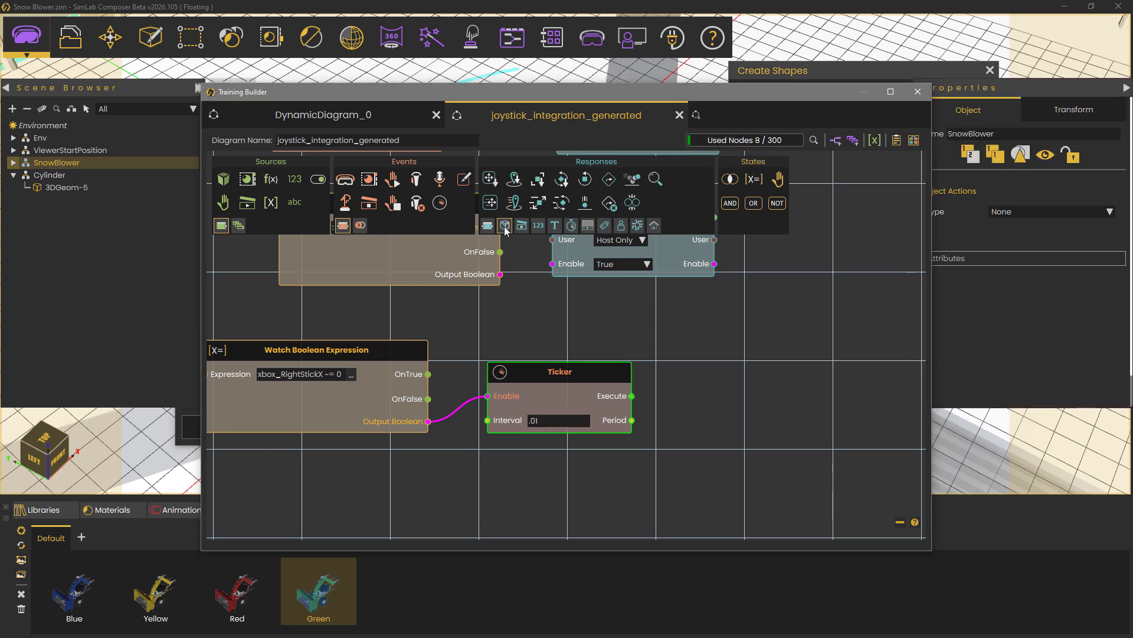
pyautogui.moveTo(560, 183); pyautogui.dragTo(788, 346)
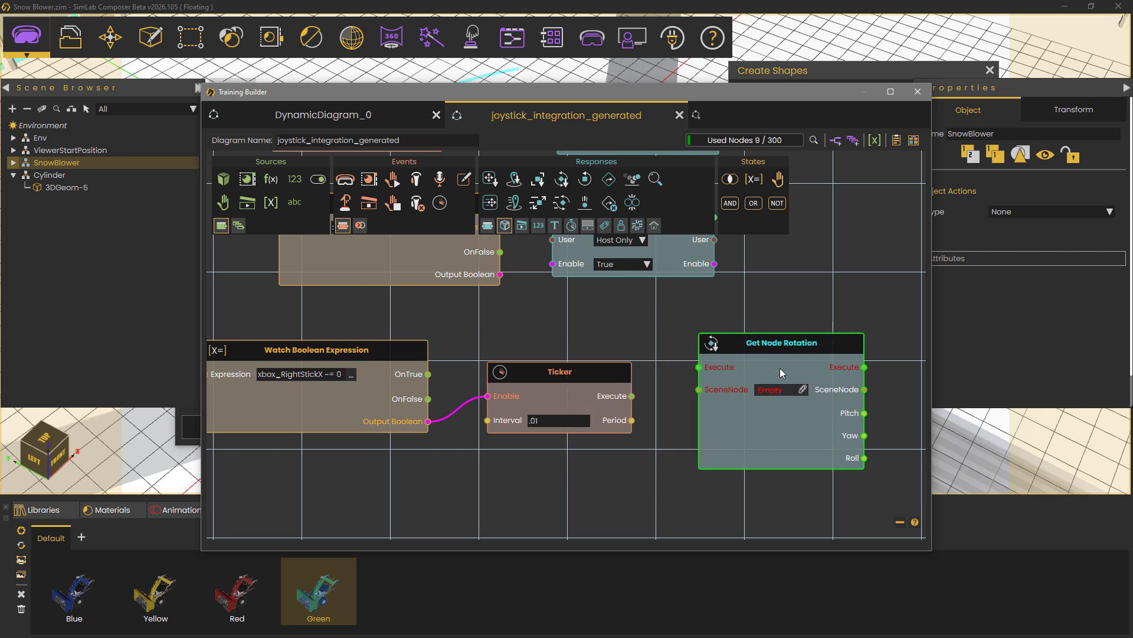
pyautogui.click(803, 390)
pyautogui.moveTo(632, 396); pyautogui.dragTo(700, 367)
pyautogui.moveTo(730, 350); pyautogui.dragTo(694, 357)
pyautogui.moveTo(804, 307); pyautogui.dragTo(562, 305, button='middle')
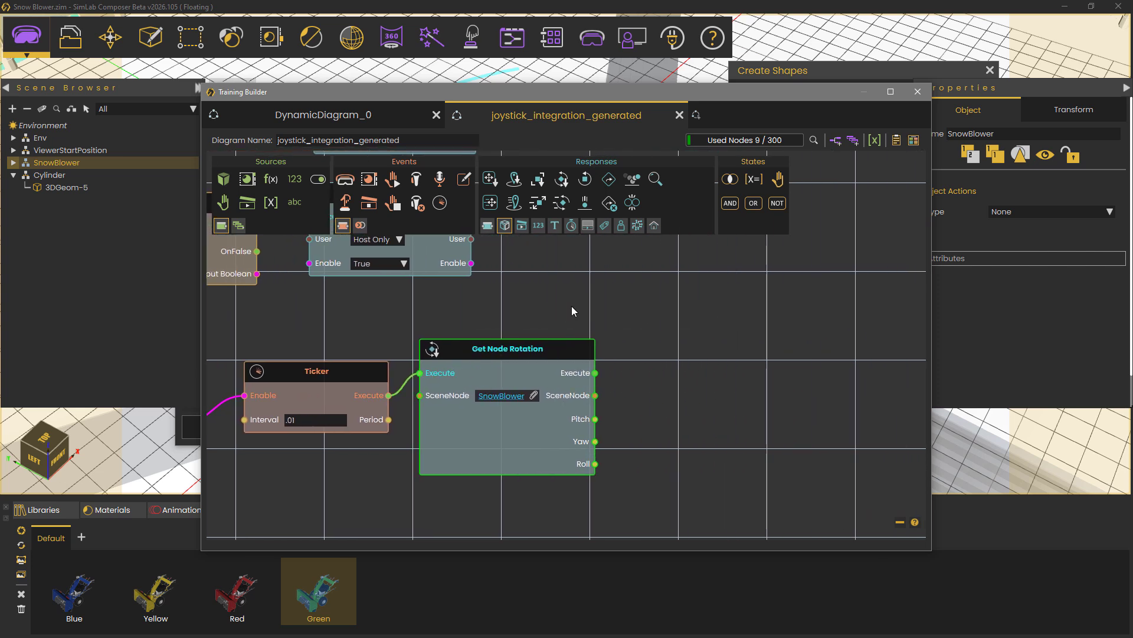
# Step: Add a Set Rotation response with Duration 0, leaving a gap after Get Node Rotation
pyautogui.click(561, 202)
pyautogui.moveTo(654, 356); pyautogui.dragTo(869, 321)
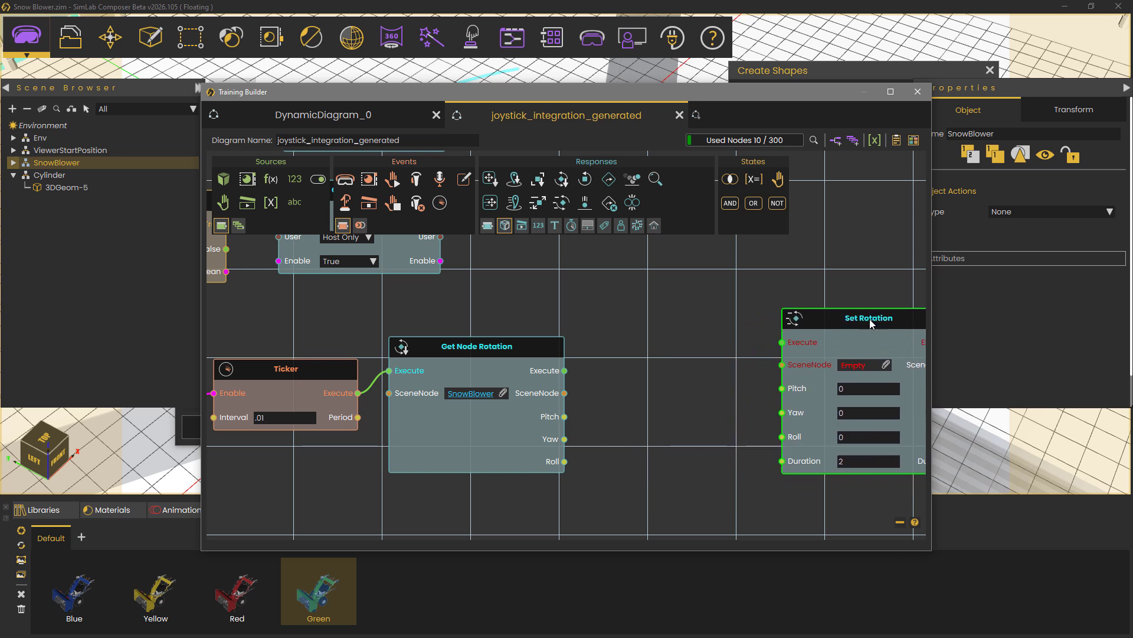
pyautogui.moveTo(860, 459); pyautogui.dragTo(797, 473)
pyautogui.write('0')
pyautogui.moveTo(657, 487); pyautogui.dragTo(535, 485, button='middle')
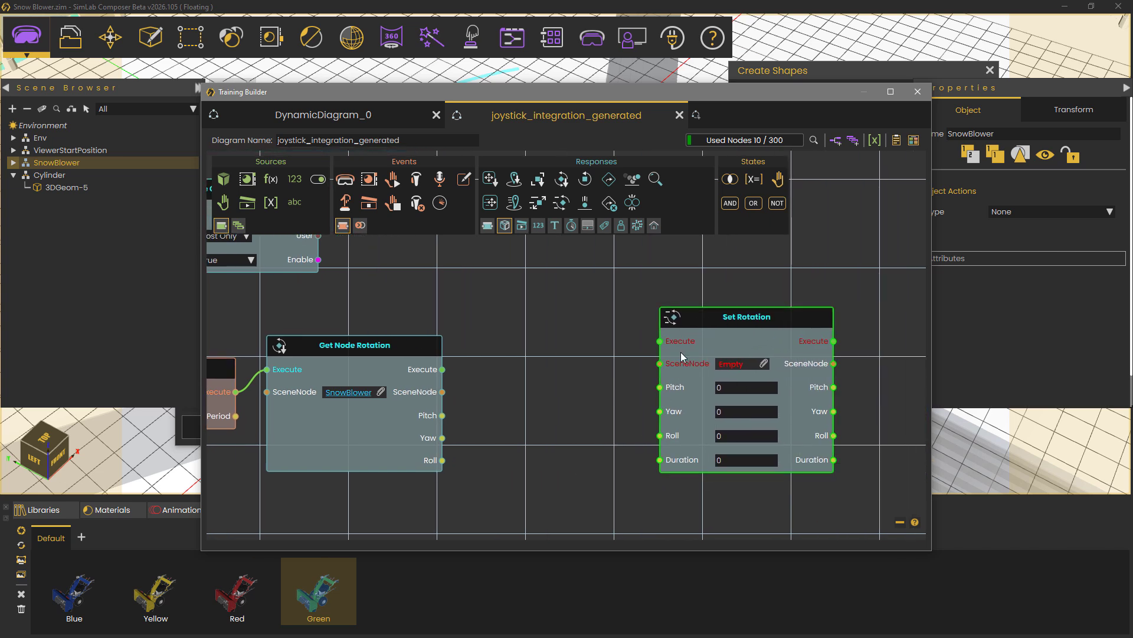
pyautogui.moveTo(707, 316); pyautogui.dragTo(754, 313)
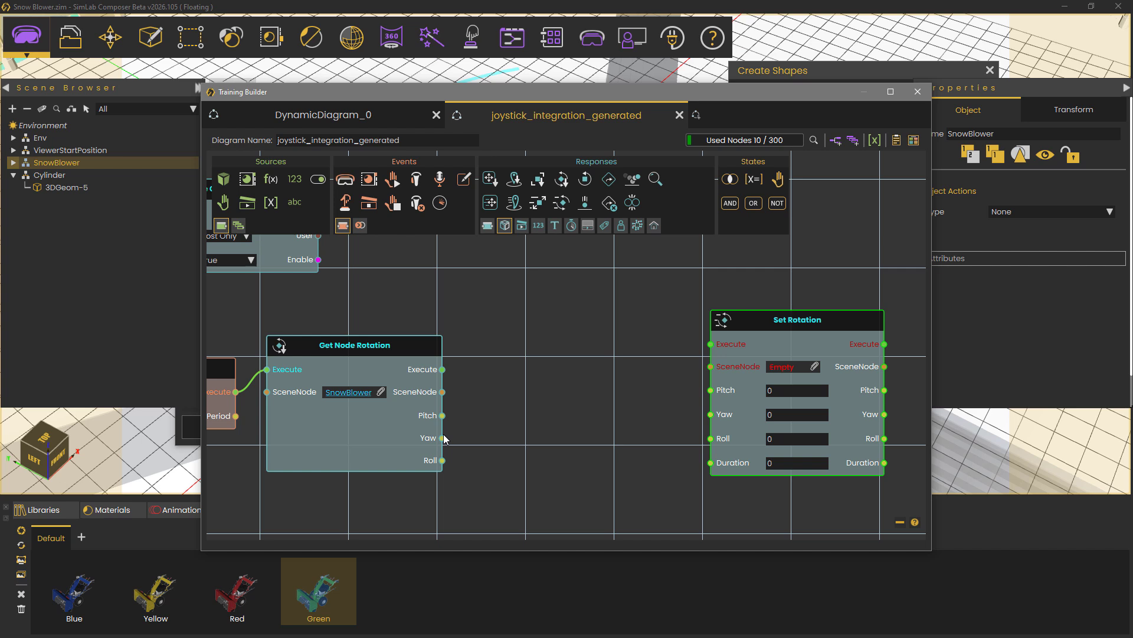
# Step: Add a Number Variable Value response reading xbox_RightStickX and link Get Node Rotation's Execute output to it
pyautogui.click(538, 226)
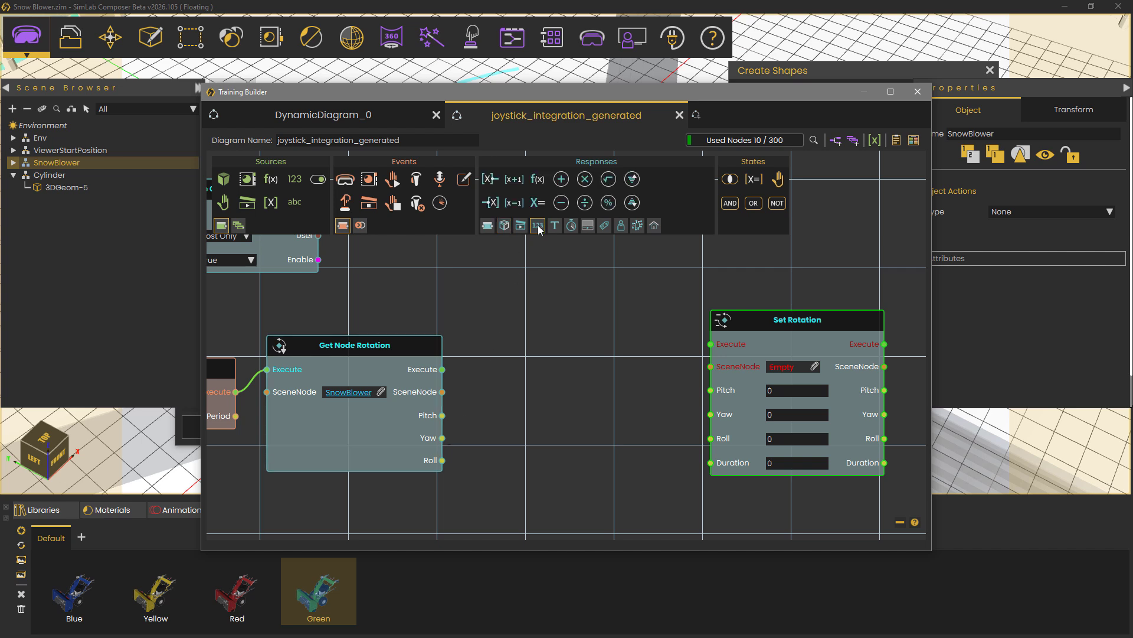
pyautogui.moveTo(490, 179); pyautogui.dragTo(529, 341)
pyautogui.click(611, 390)
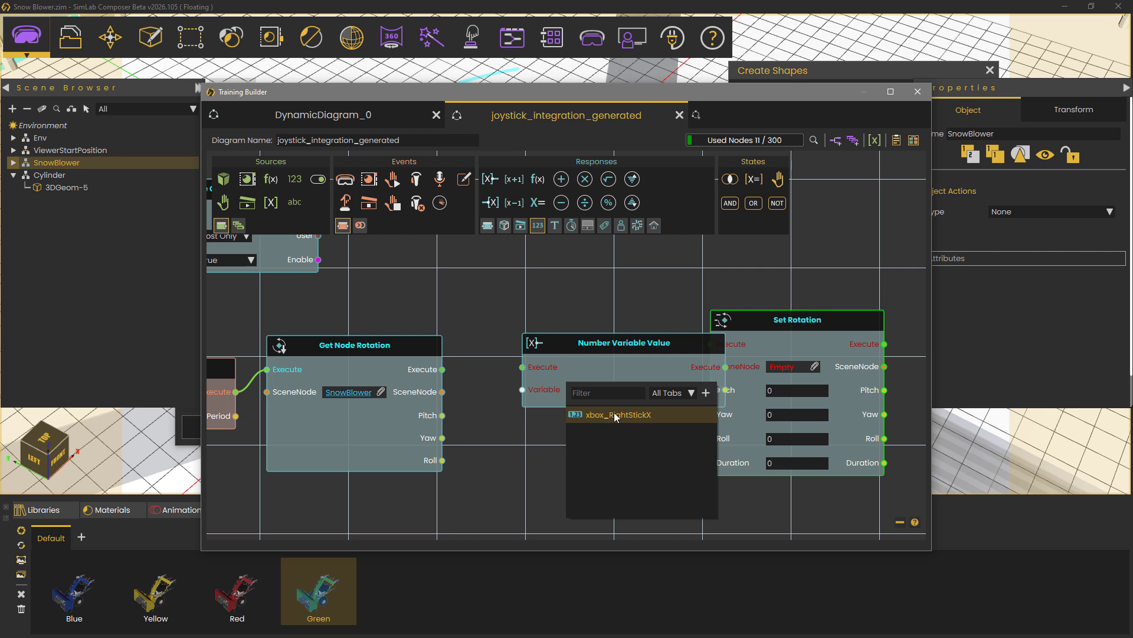
pyautogui.click(614, 415)
pyautogui.moveTo(618, 350); pyautogui.dragTo(583, 353)
pyautogui.moveTo(753, 320); pyautogui.dragTo(850, 301)
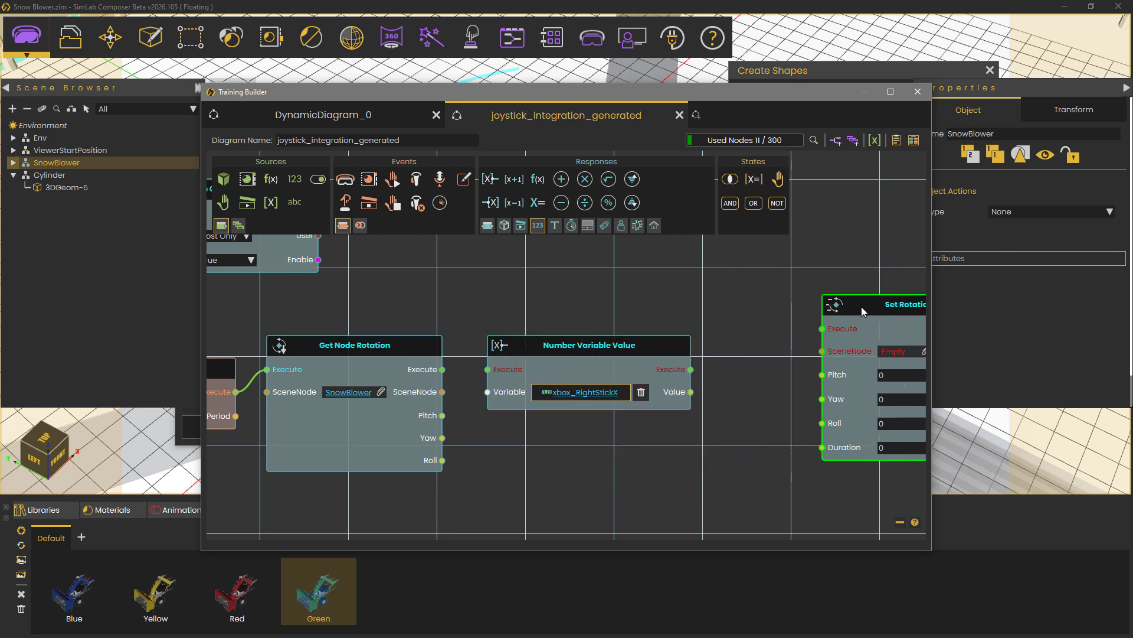
pyautogui.moveTo(598, 354); pyautogui.dragTo(611, 353)
pyautogui.moveTo(440, 370); pyautogui.dragTo(501, 369)
# Step: Place an Add response between Number Variable Value and Set Rotation and link Number Variable Value's Execute output to it
pyautogui.moveTo(613, 307); pyautogui.dragTo(418, 306, button='middle')
pyautogui.click(693, 301)
pyautogui.moveTo(695, 303); pyautogui.dragTo(777, 301)
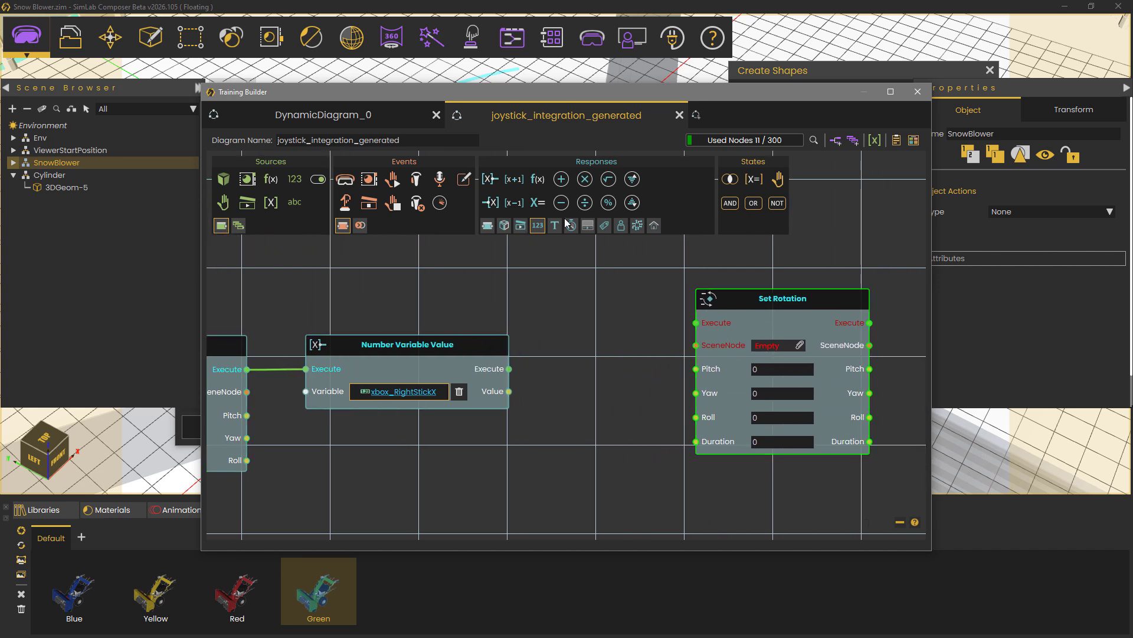
pyautogui.moveTo(561, 179); pyautogui.dragTo(617, 352)
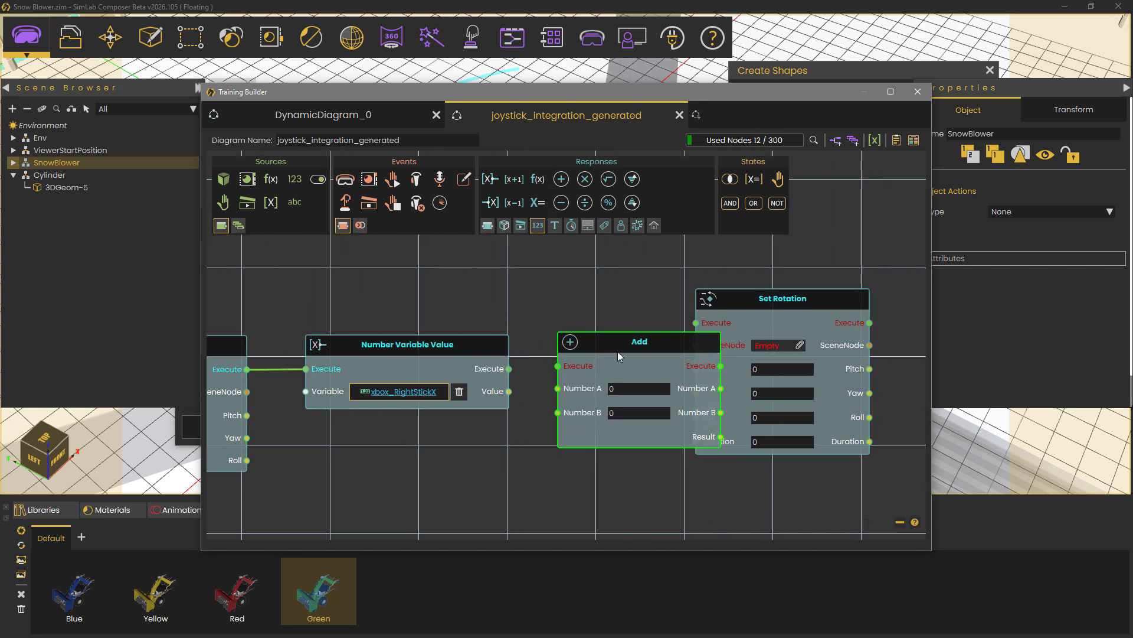
pyautogui.moveTo(746, 299); pyautogui.dragTo(867, 293)
pyautogui.moveTo(635, 342); pyautogui.dragTo(664, 334)
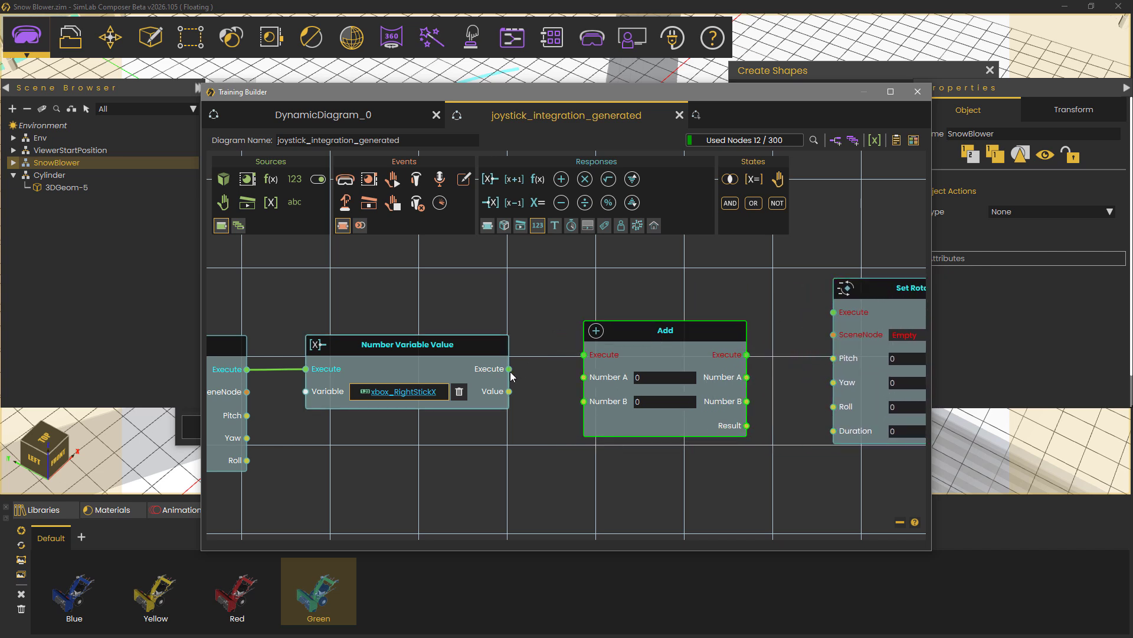
pyautogui.moveTo(509, 369); pyautogui.dragTo(584, 354)
# Step: Link the right stick variable's Value to Add's Number A and Get Node Rotation's Yaw to Number B
pyautogui.moveTo(526, 452); pyautogui.dragTo(583, 434, button='middle')
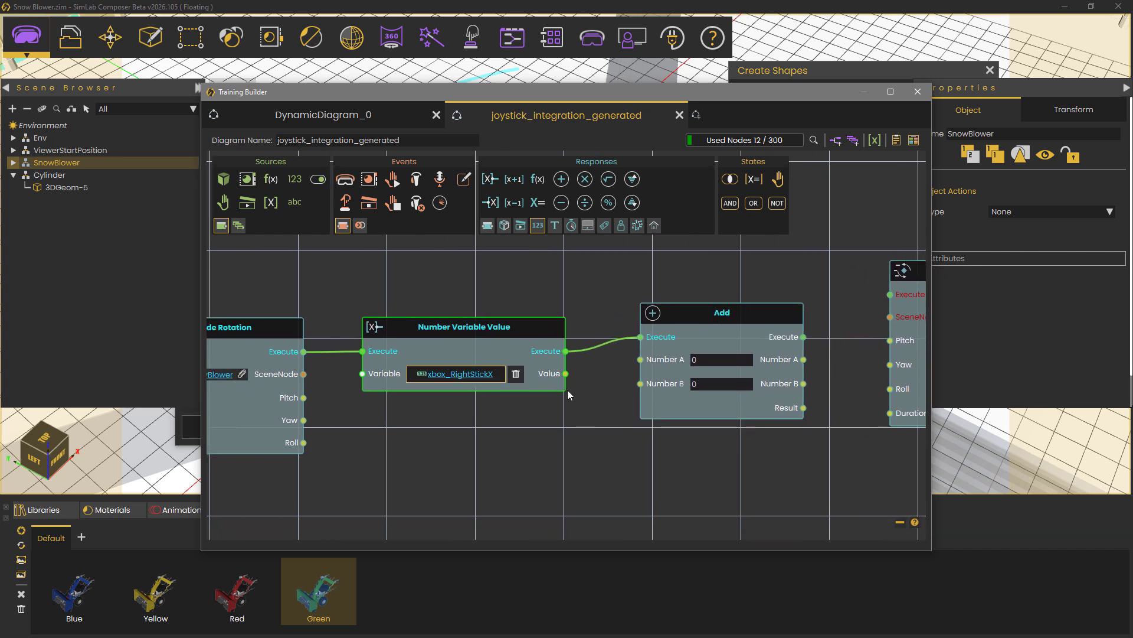
pyautogui.moveTo(566, 373); pyautogui.dragTo(633, 362)
pyautogui.moveTo(517, 443); pyautogui.dragTo(427, 444)
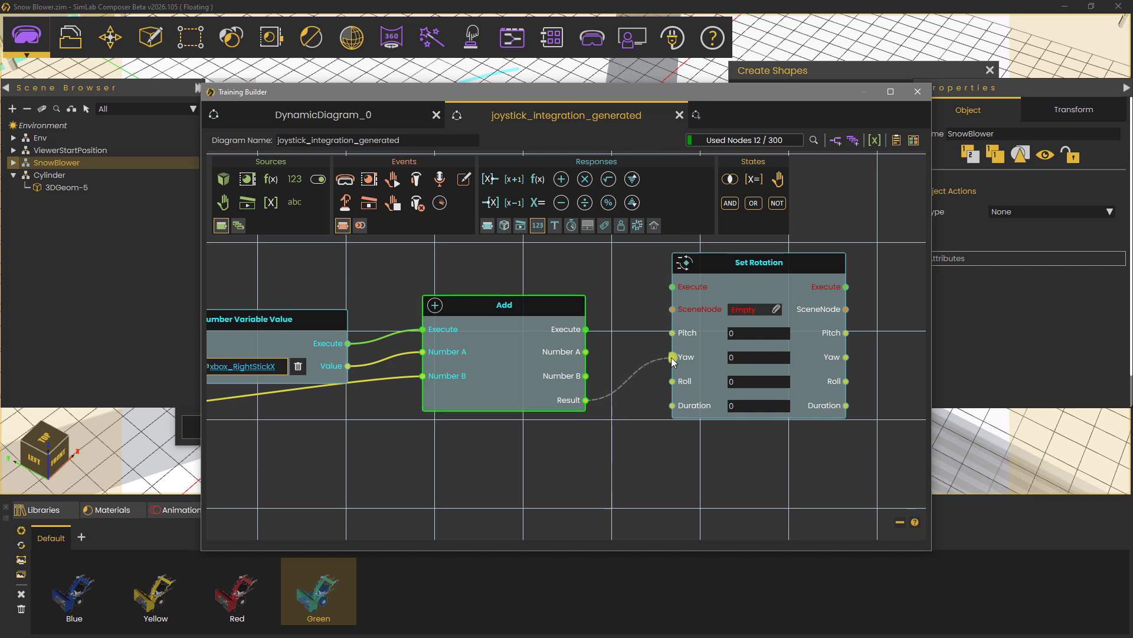
# Step: Link Add's Result to Set Rotation's Yaw and its Execute to Set Rotation's Execute, and assign SnowBlower as the SceneNode
pyautogui.moveTo(673, 361); pyautogui.dragTo(673, 357)
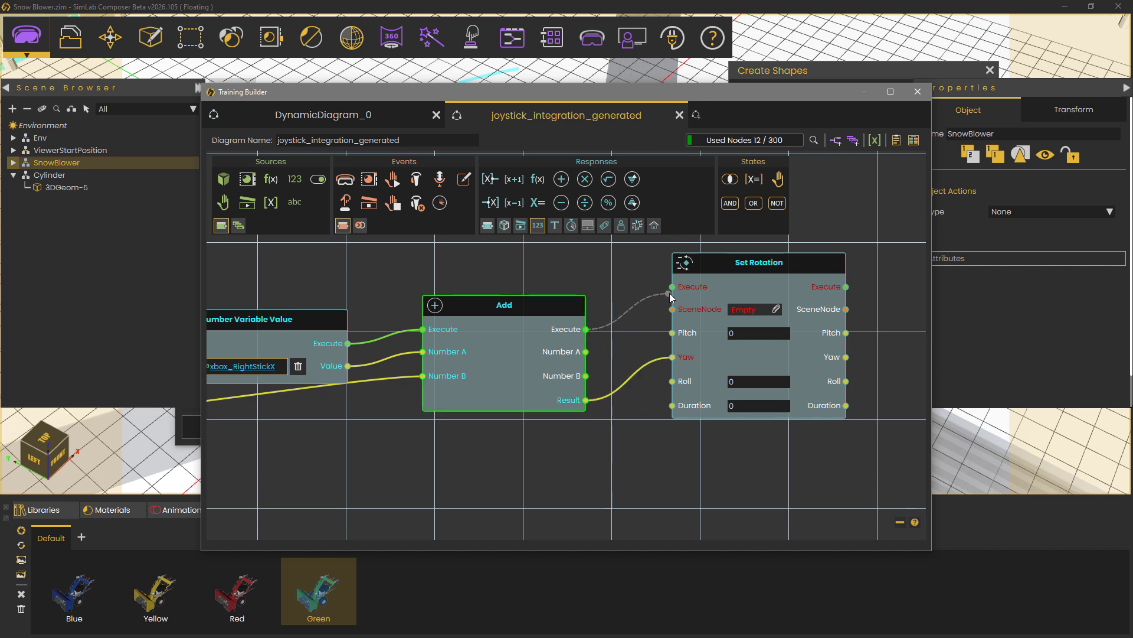
pyautogui.moveTo(670, 297); pyautogui.dragTo(672, 289)
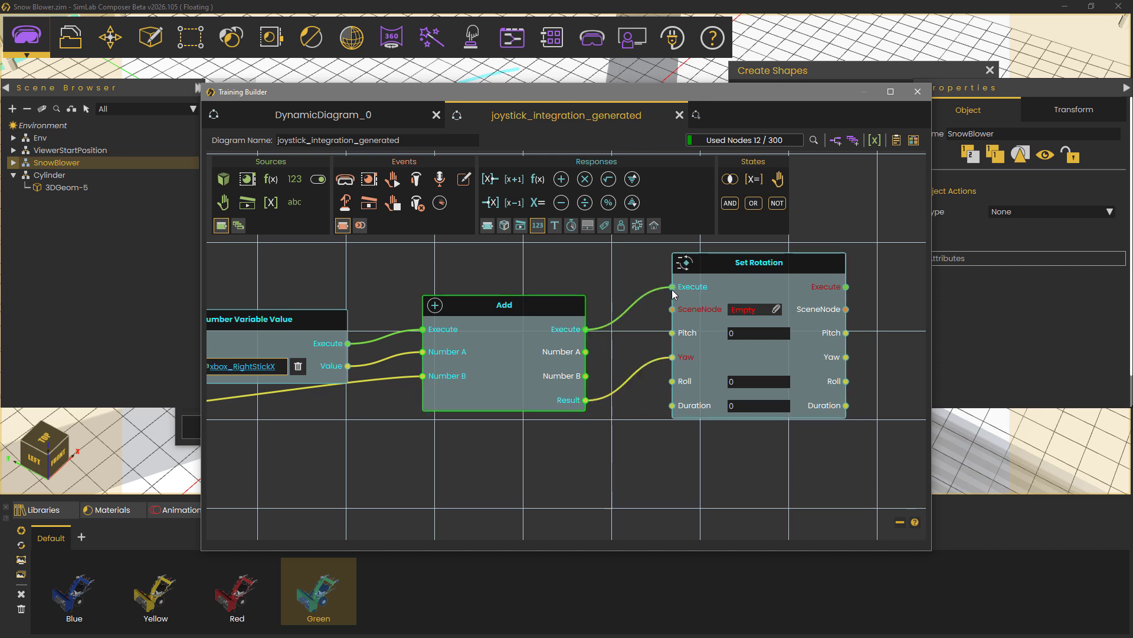
pyautogui.click(776, 310)
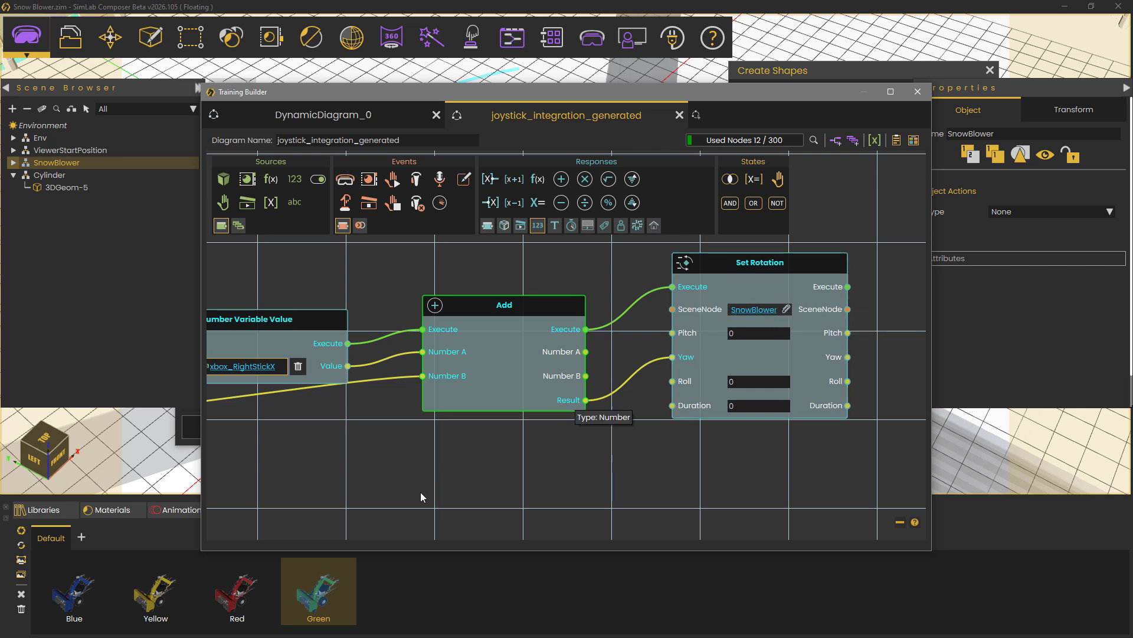
# Step: Link Get Node Rotation's Pitch and Roll outputs to the matching Set Rotation inputs and tidy the node layout
pyautogui.moveTo(420, 492); pyautogui.dragTo(542, 472, button='middle')
pyautogui.moveTo(423, 305); pyautogui.dragTo(416, 288)
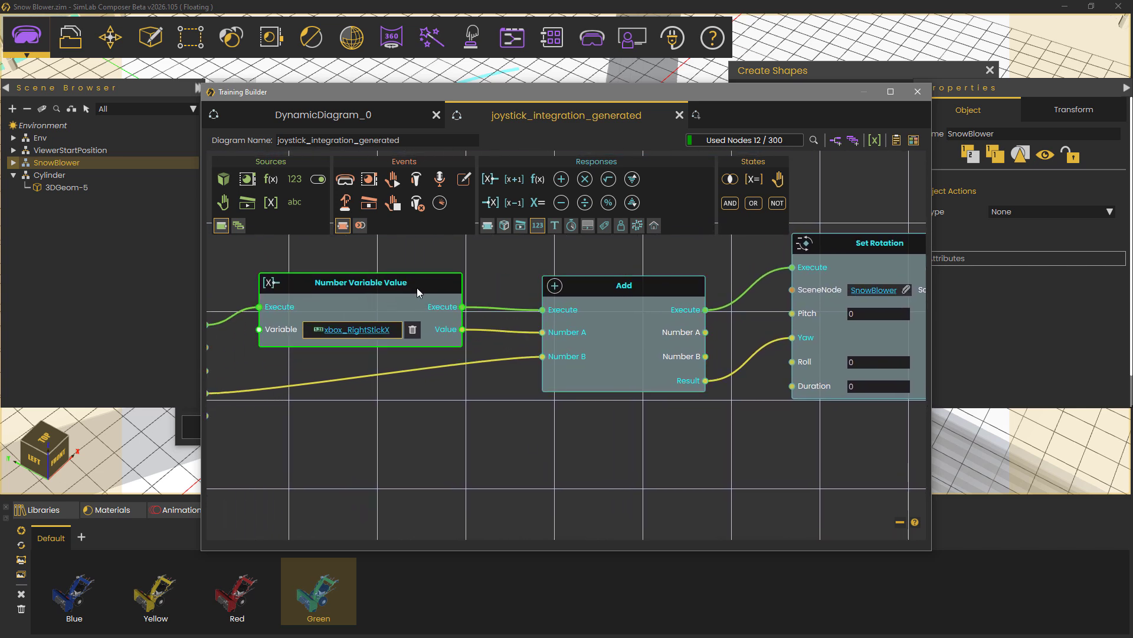
pyautogui.moveTo(493, 452); pyautogui.dragTo(435, 461, button='middle')
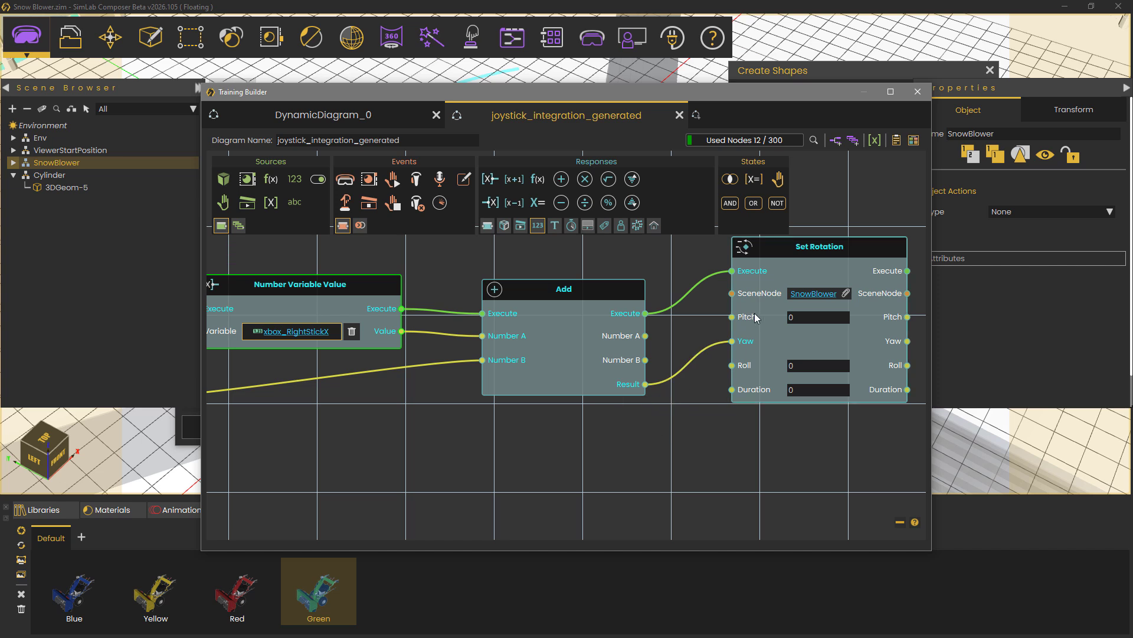
pyautogui.moveTo(540, 446); pyautogui.dragTo(642, 438, button='middle')
pyautogui.scroll(-1, 614, 440)
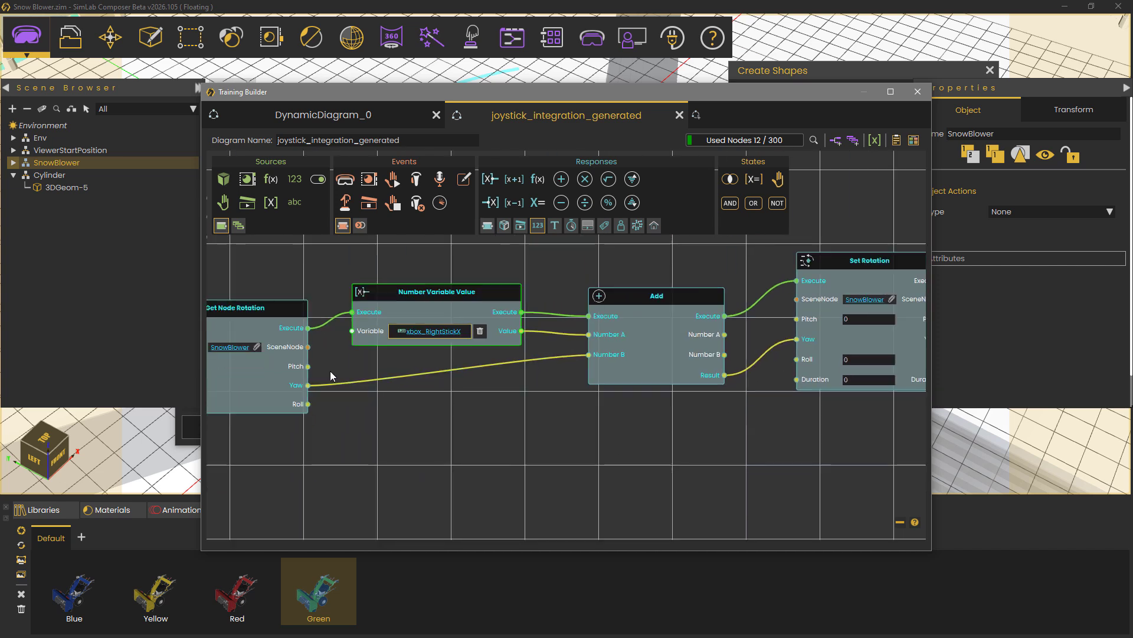
pyautogui.moveTo(676, 399); pyautogui.dragTo(797, 319)
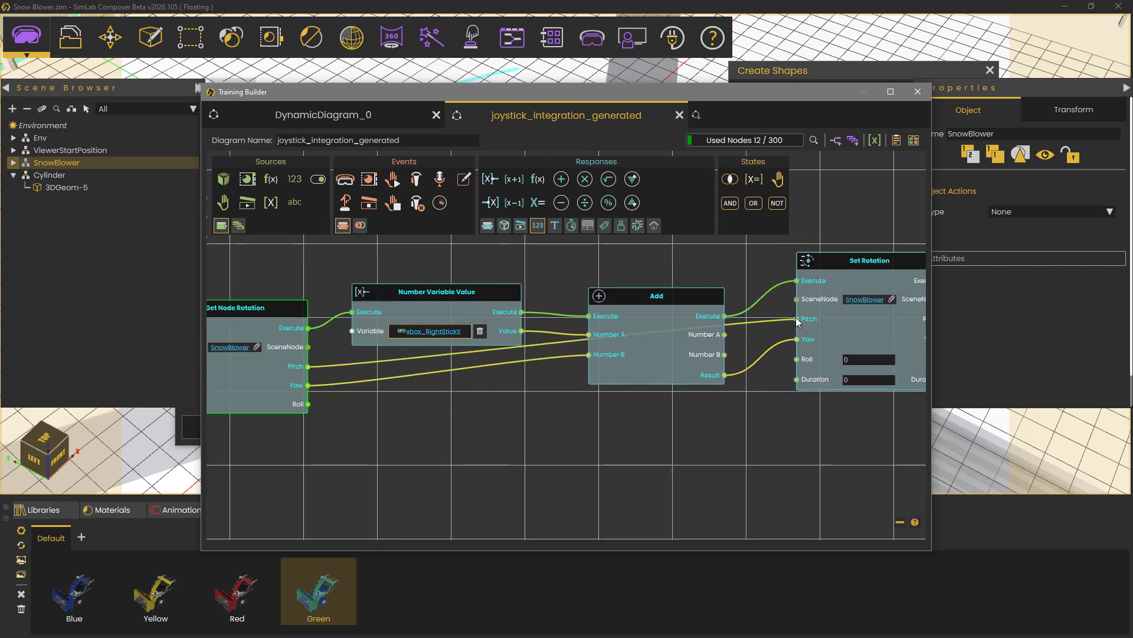
pyautogui.moveTo(307, 404); pyautogui.dragTo(797, 359)
pyautogui.moveTo(829, 293); pyautogui.dragTo(824, 317)
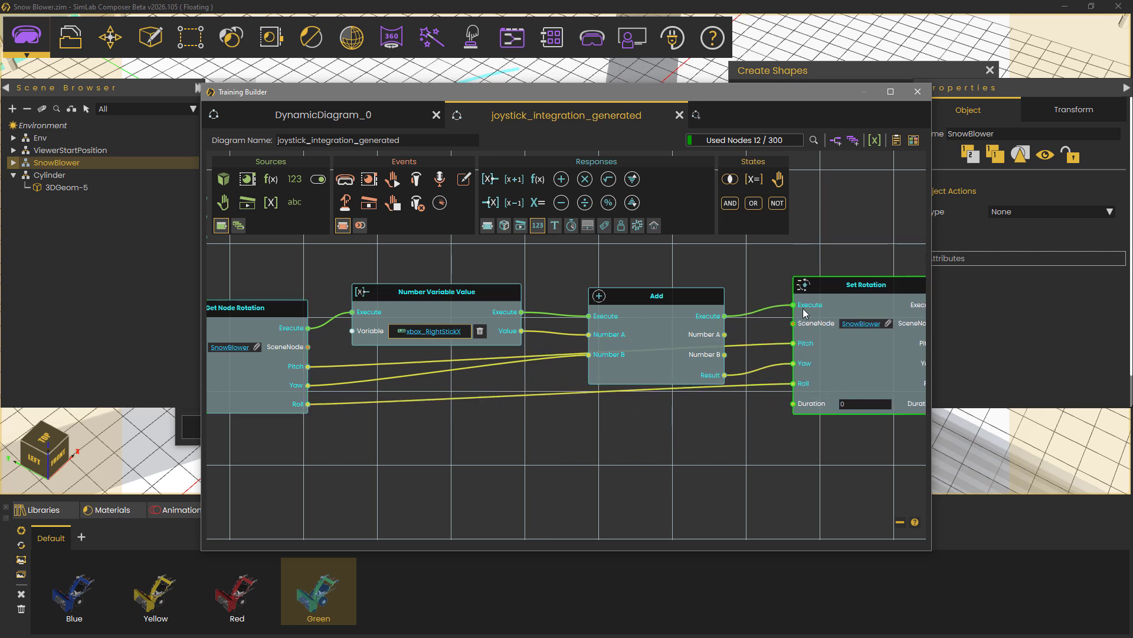
pyautogui.moveTo(607, 295); pyautogui.dragTo(617, 288)
pyautogui.moveTo(460, 296); pyautogui.dragTo(462, 288)
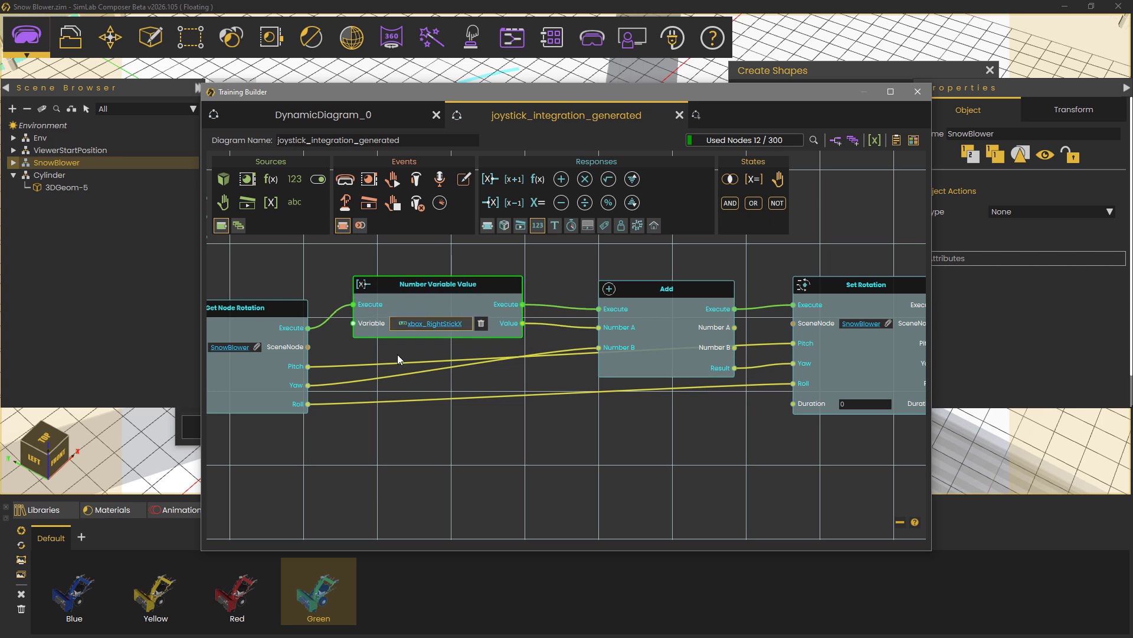
# Step: Show the scene in the desktop viewer, test the snow blower's rotation with the right stick, and quit the viewer
pyautogui.moveTo(367, 477); pyautogui.dragTo(701, 473, button='middle')
pyautogui.moveTo(302, 396); pyautogui.dragTo(366, 395, button='middle')
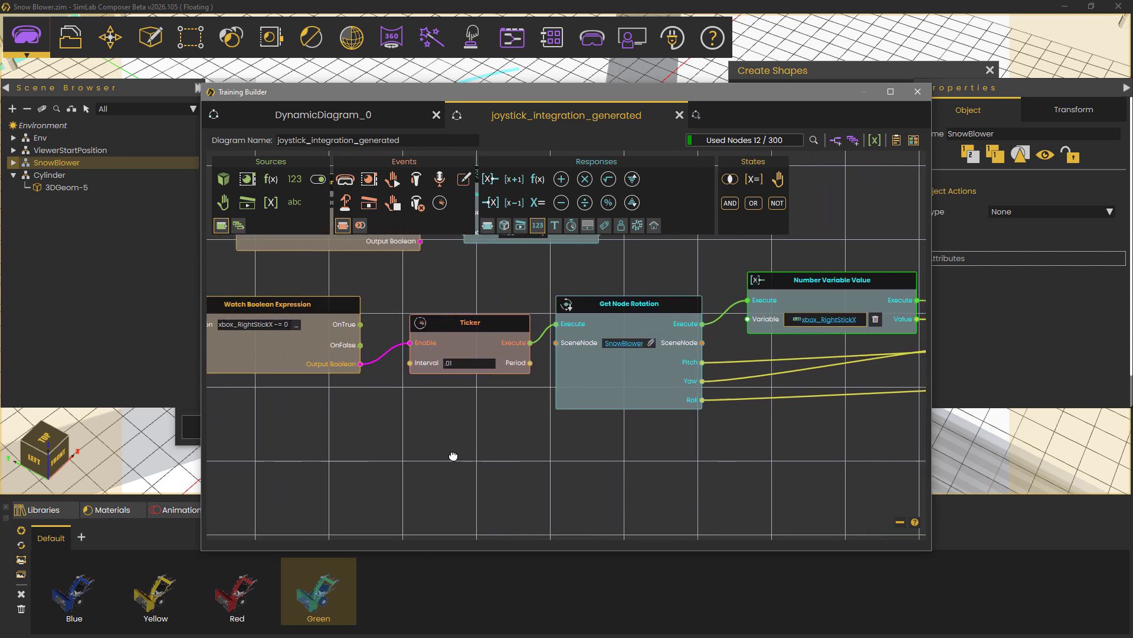
pyautogui.moveTo(453, 455); pyautogui.dragTo(303, 439, button='middle')
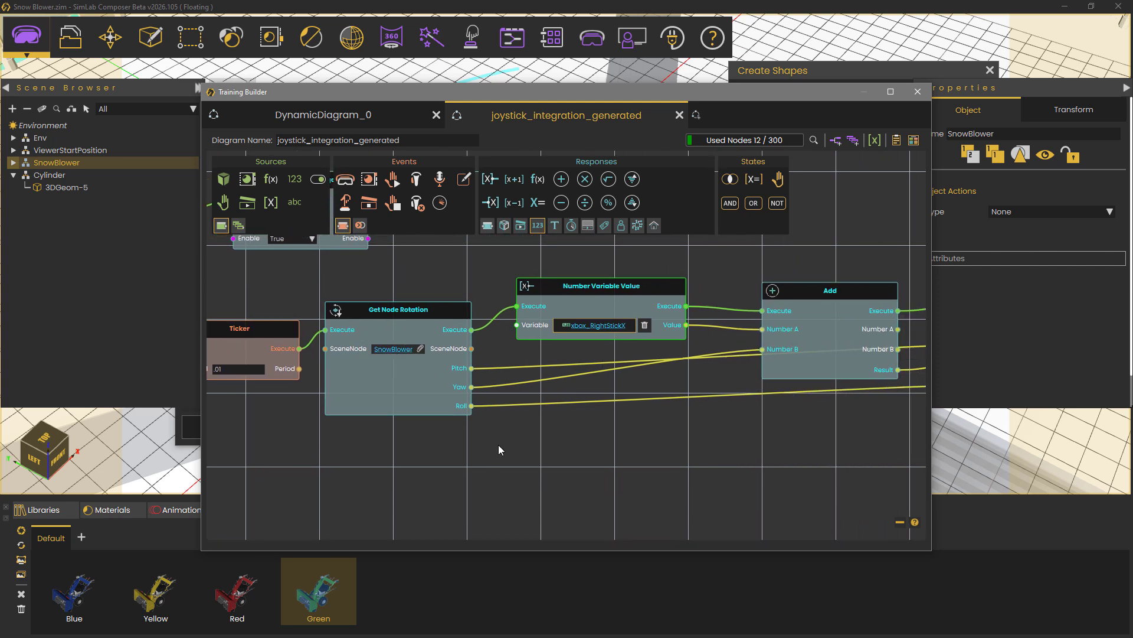
pyautogui.moveTo(493, 389); pyautogui.dragTo(356, 394, button='middle')
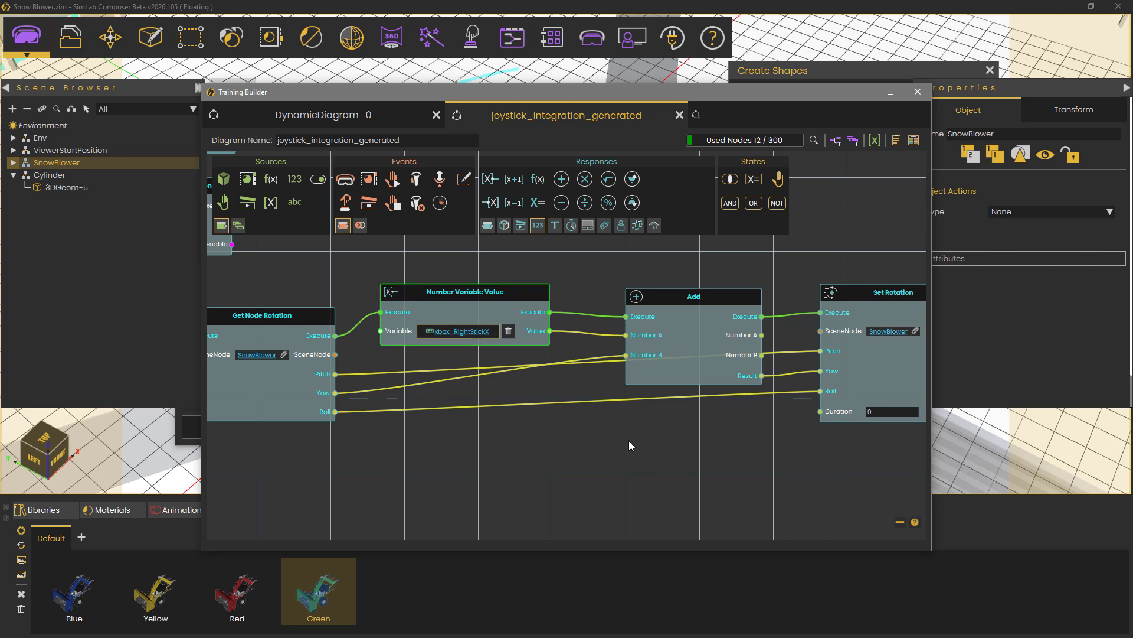
pyautogui.moveTo(630, 447); pyautogui.dragTo(441, 453, button='middle')
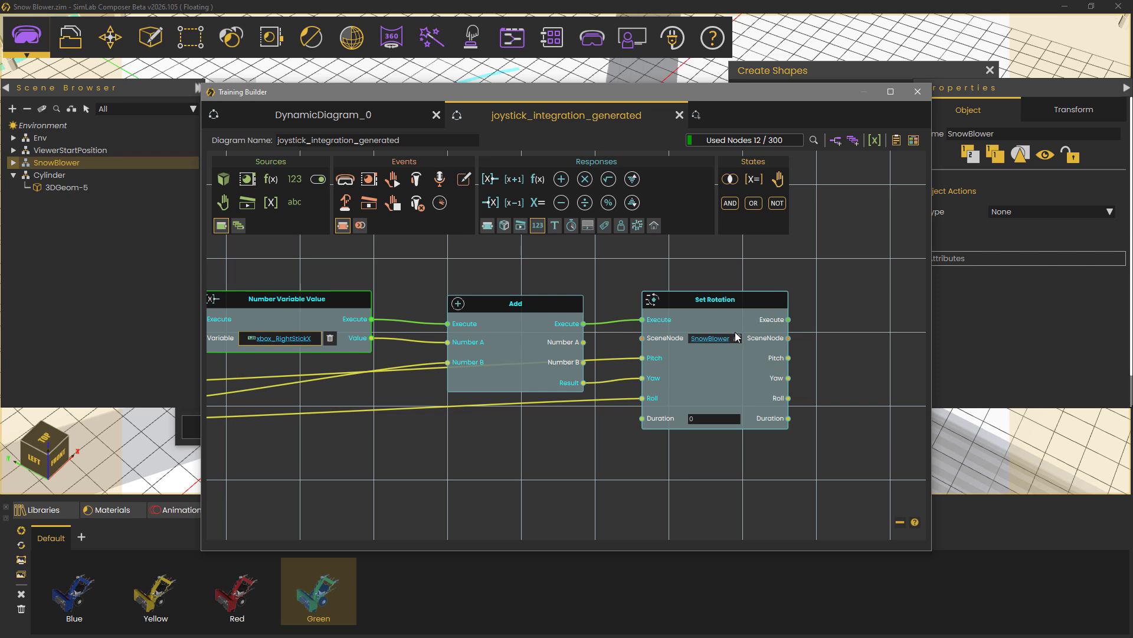
pyautogui.click(918, 92)
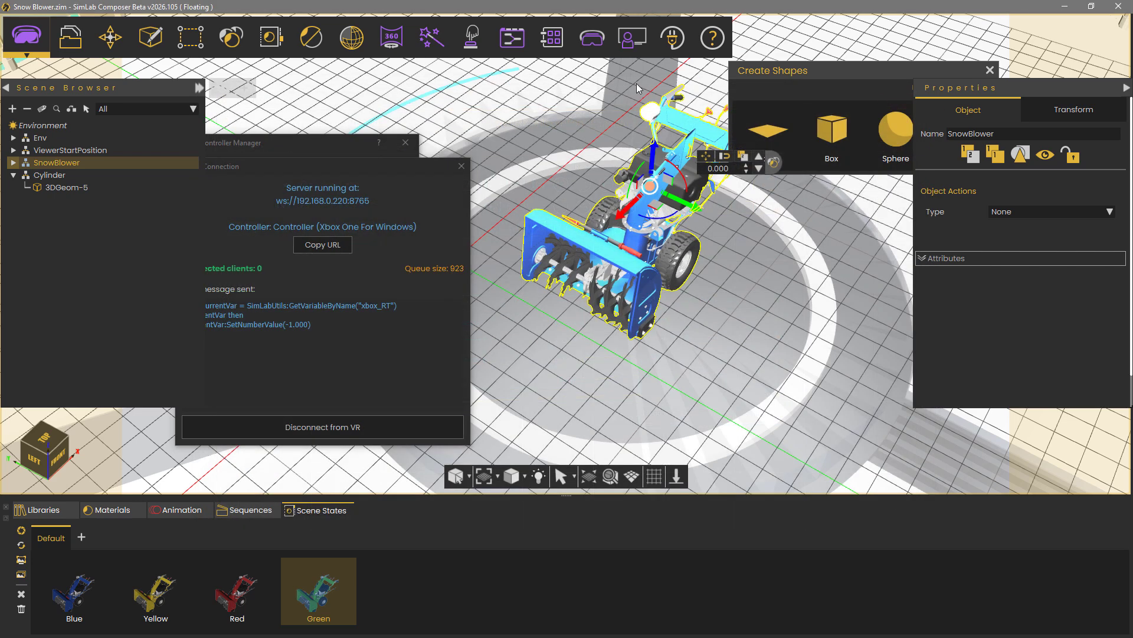
pyautogui.click(592, 38)
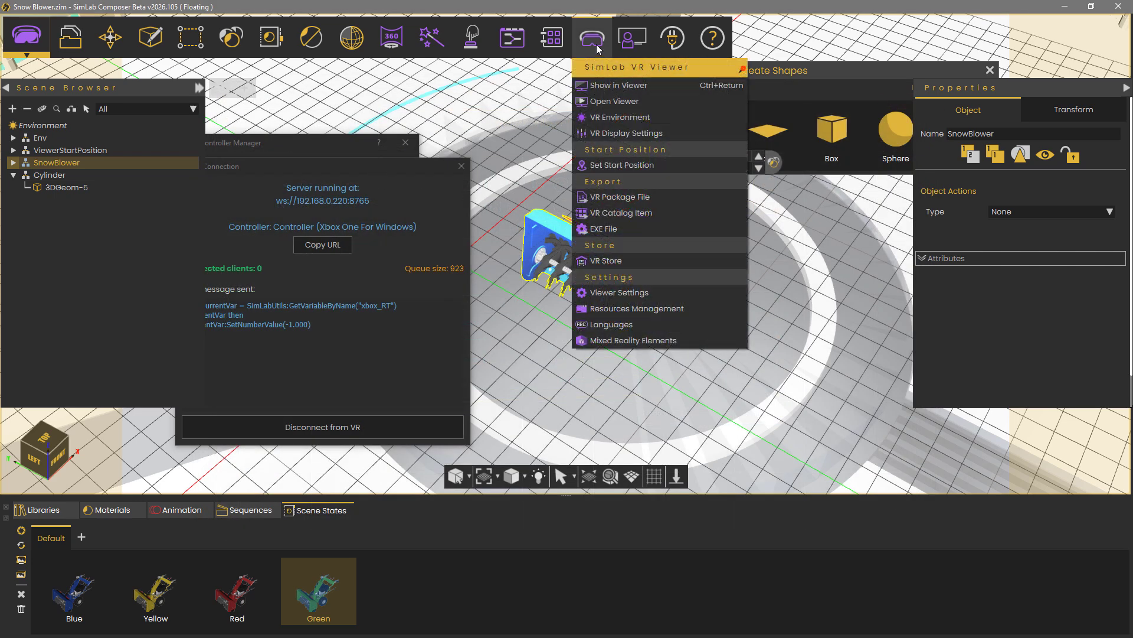
pyautogui.click(603, 89)
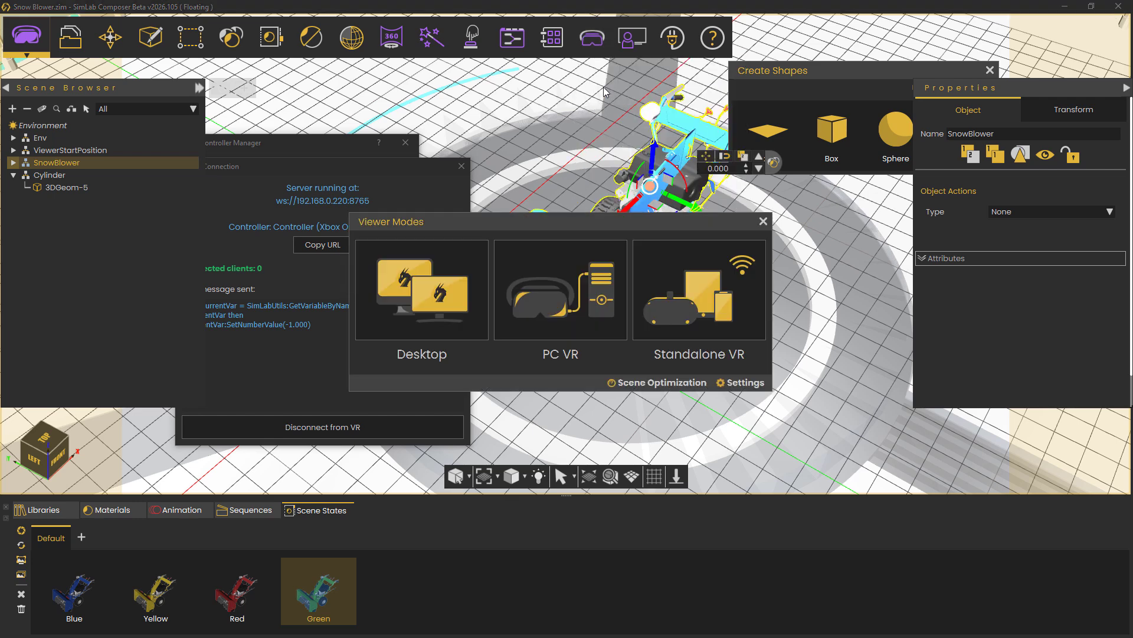
pyautogui.click(448, 288)
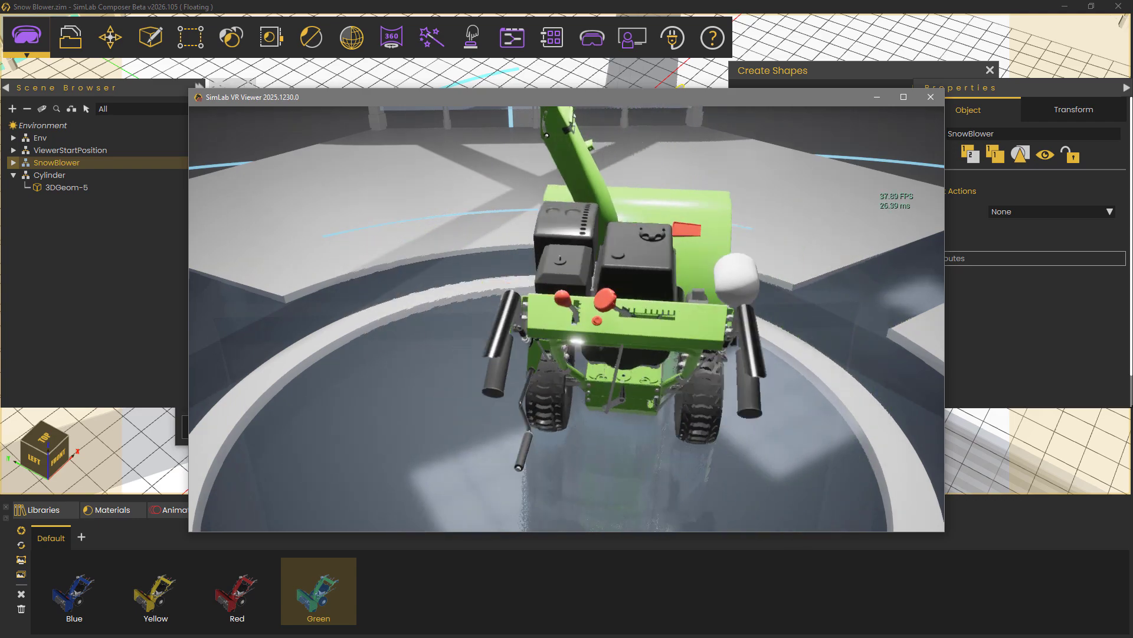
pyautogui.press('Escape')
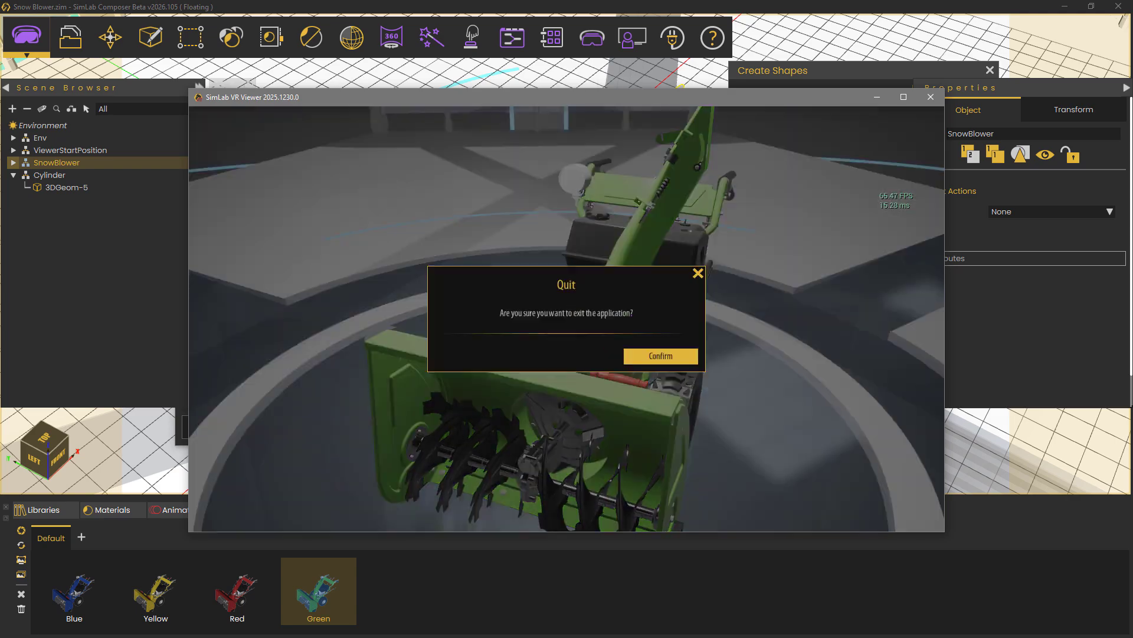
pyautogui.press('Return')
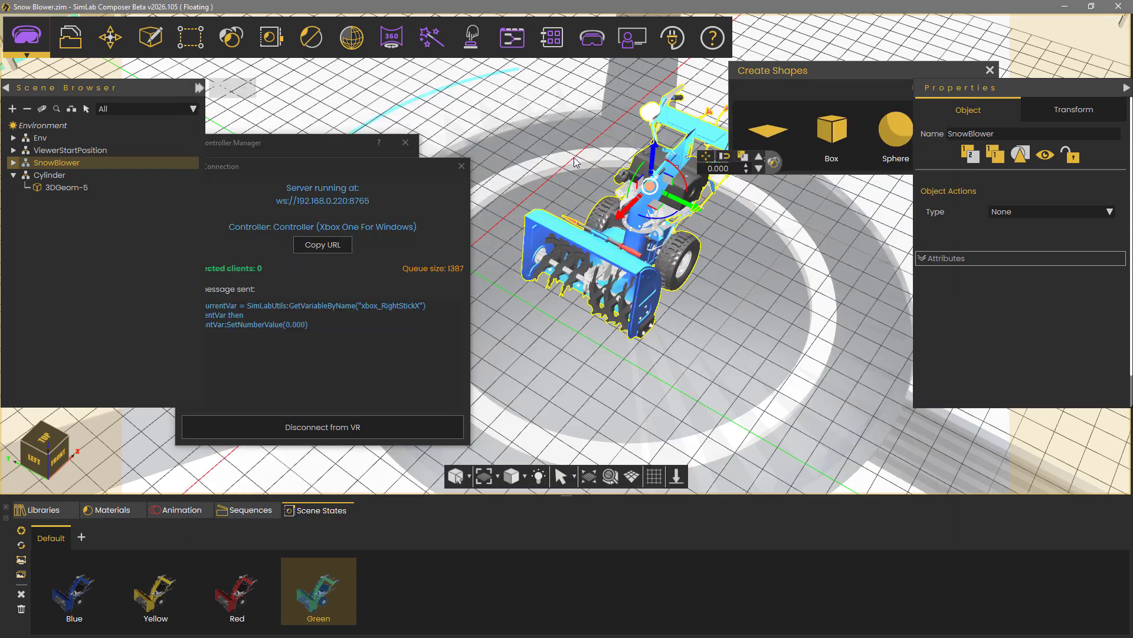
# Step: Reopen the joystick_integration_generated diagram and place a Multiply response between Number Variable Value and Add
pyautogui.click(512, 37)
pyautogui.moveTo(612, 483); pyautogui.dragTo(605, 510)
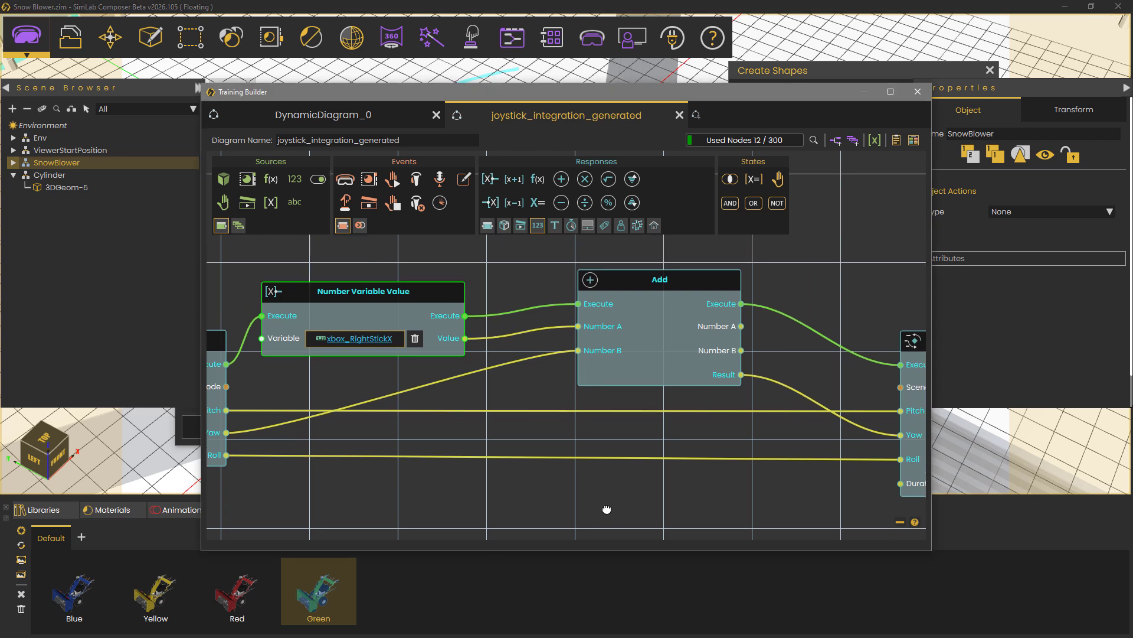
pyautogui.moveTo(440, 301); pyautogui.dragTo(413, 261)
pyautogui.moveTo(655, 274); pyautogui.dragTo(712, 284)
pyautogui.moveTo(586, 272); pyautogui.dragTo(588, 325)
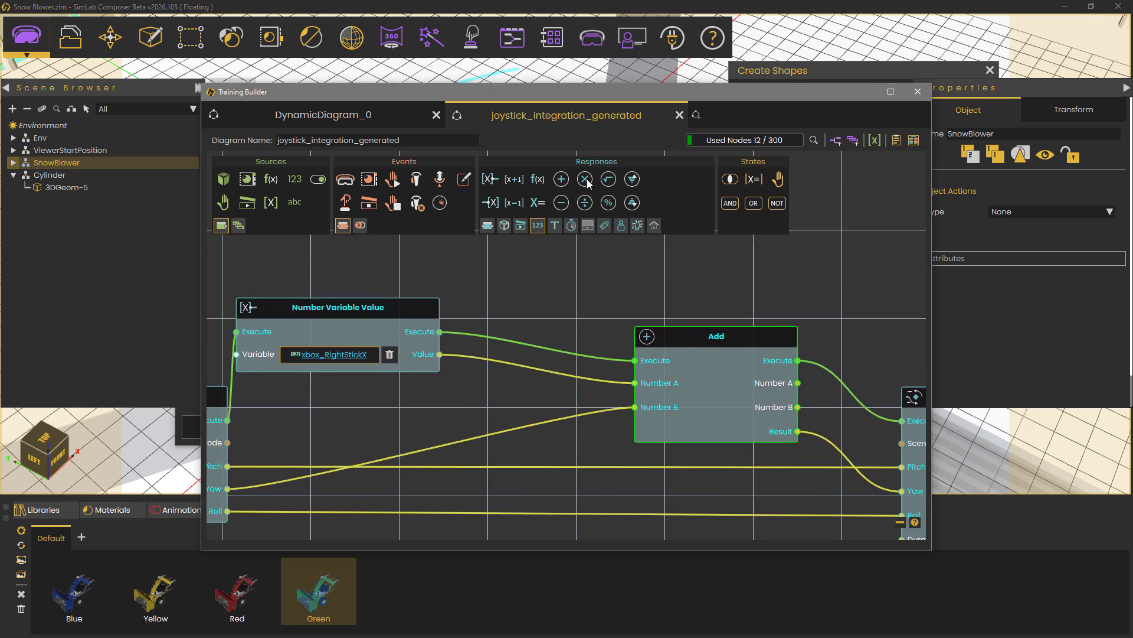
pyautogui.moveTo(588, 183); pyautogui.dragTo(525, 336)
pyautogui.moveTo(689, 338); pyautogui.dragTo(757, 346)
pyautogui.moveTo(565, 332); pyautogui.dragTo(584, 271)
# Step: Route Number Variable Value's Execute and Value through Multiply, with Number B set to 3, into Add's Execute and Number A
pyautogui.moveTo(439, 331); pyautogui.dragTo(503, 316)
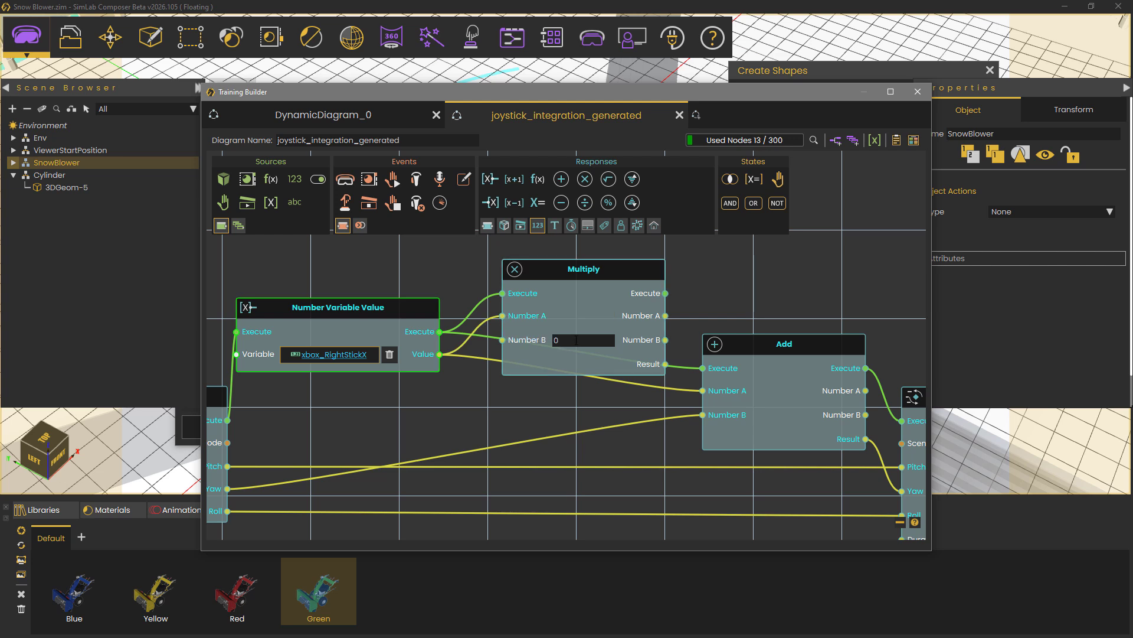
pyautogui.write('3')
pyautogui.moveTo(703, 362); pyautogui.dragTo(703, 391)
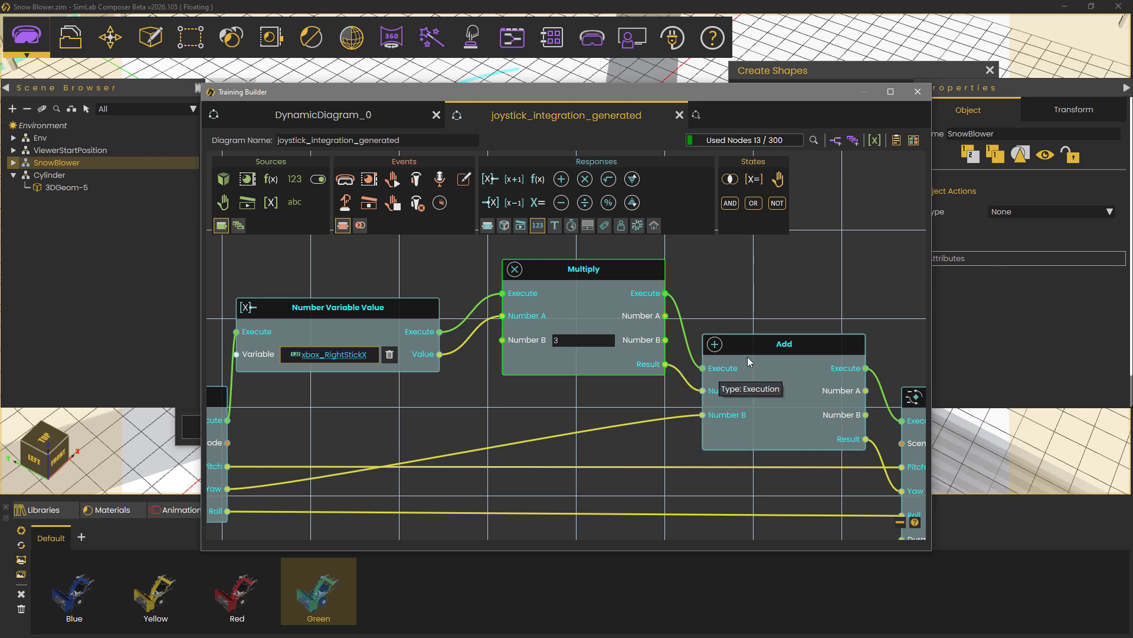
pyautogui.moveTo(754, 335); pyautogui.dragTo(759, 341)
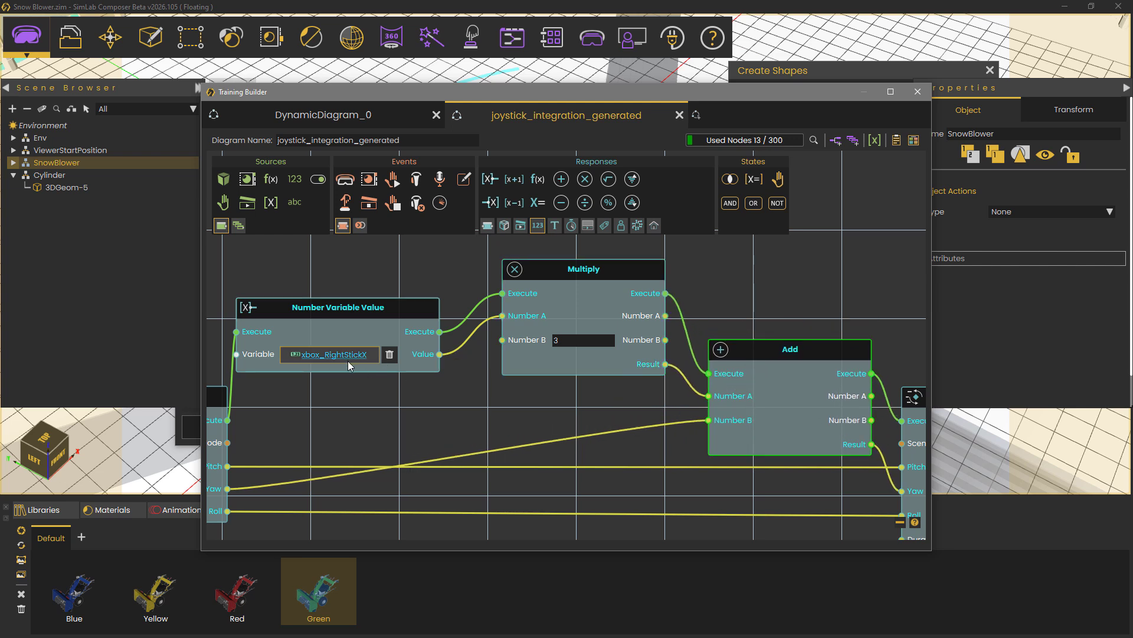
# Step: Close the training diagram and show the updated scene in the desktop viewer
pyautogui.moveTo(452, 368); pyautogui.dragTo(308, 329, button='middle')
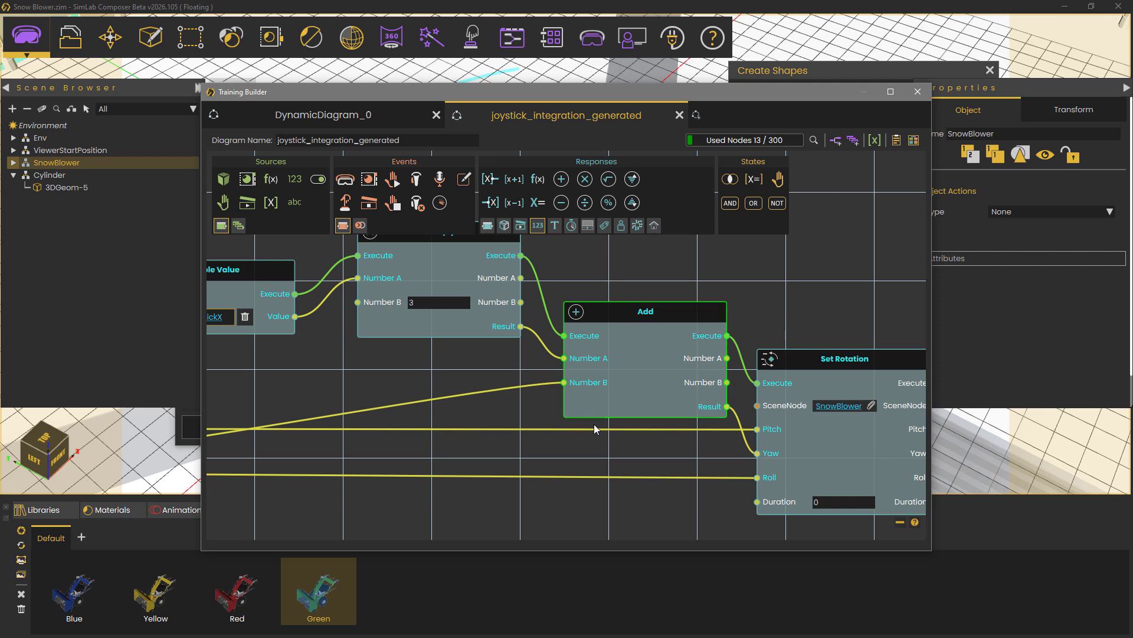
pyautogui.click(917, 93)
pyautogui.click(592, 37)
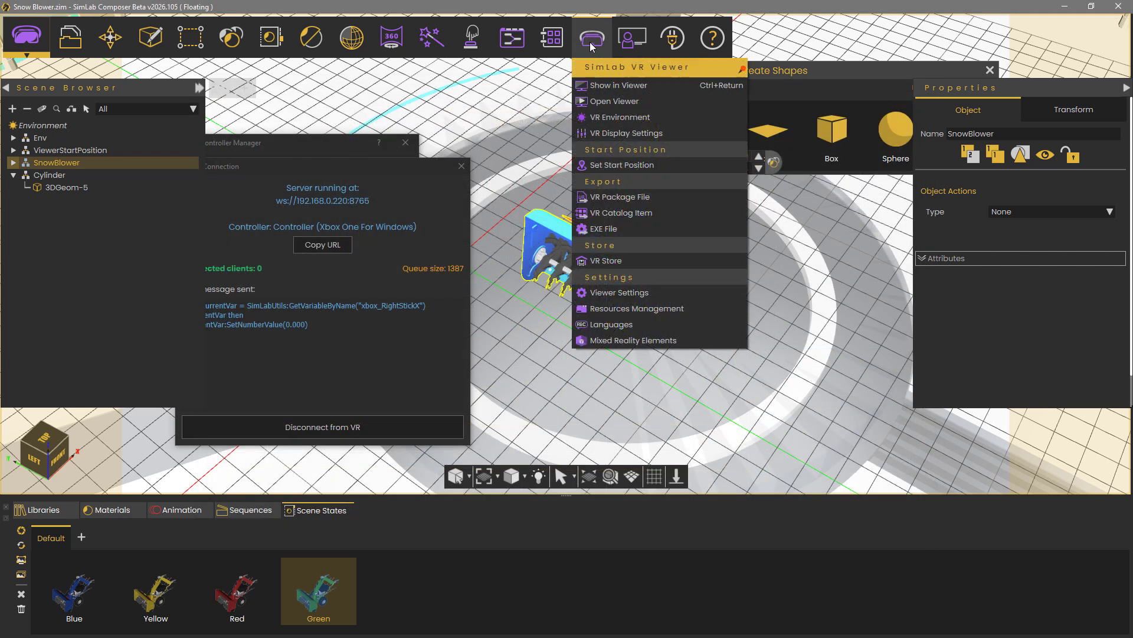
pyautogui.click(601, 85)
pyautogui.click(481, 248)
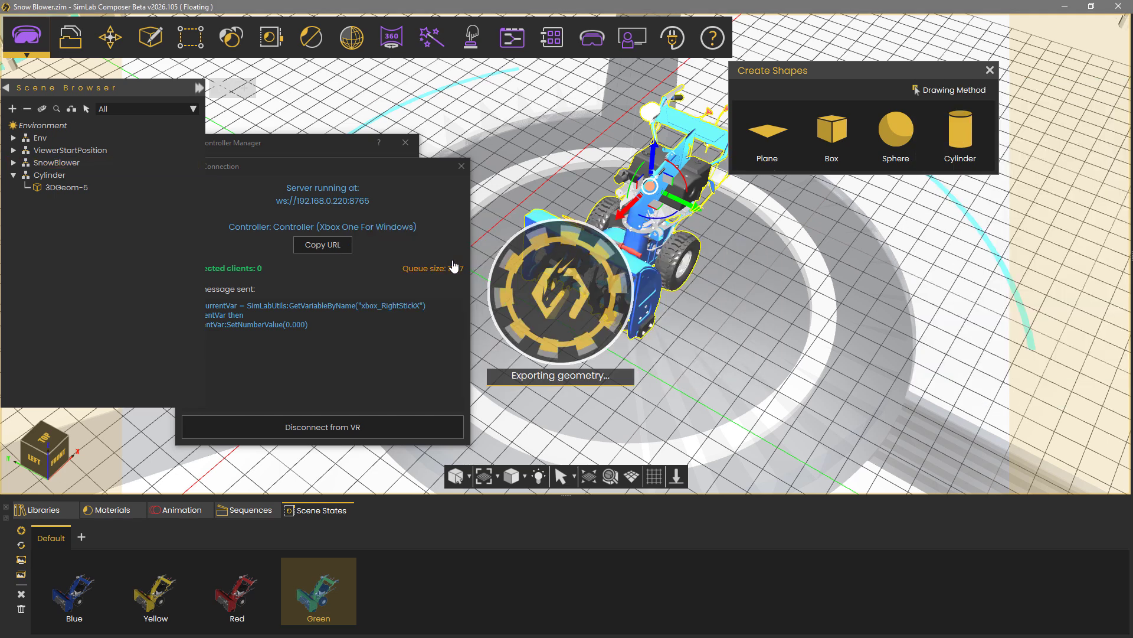